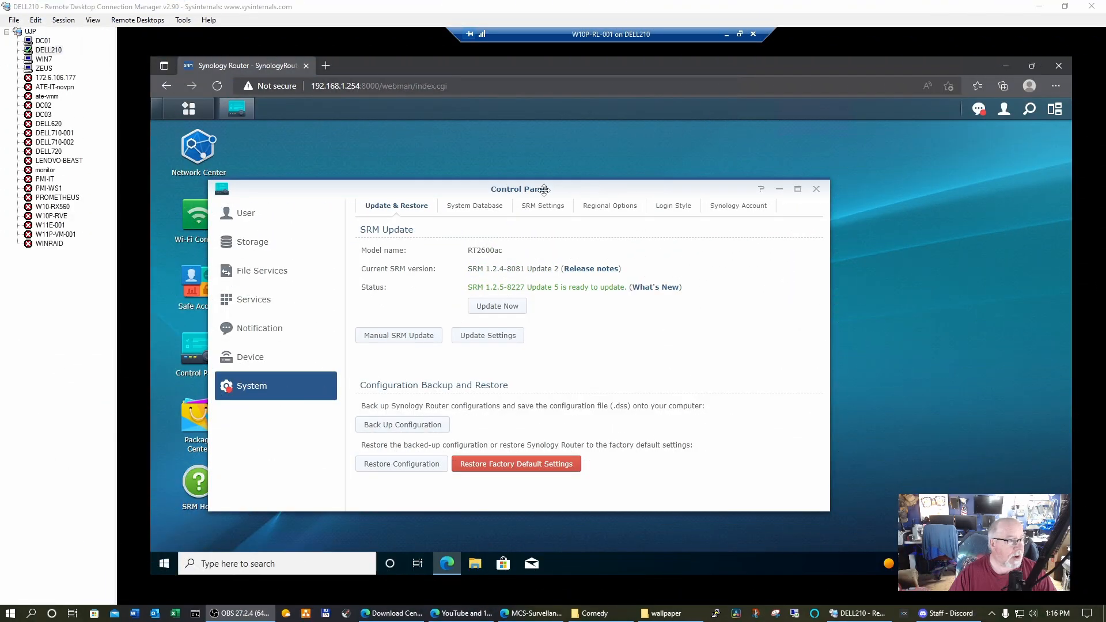
# Move the Control Panel window aside and install the pending SRM 1.2.5-8227 Update 5, accepting the shutdown warning
pyautogui.moveTo(619, 184); pyautogui.dragTo(721, 153)
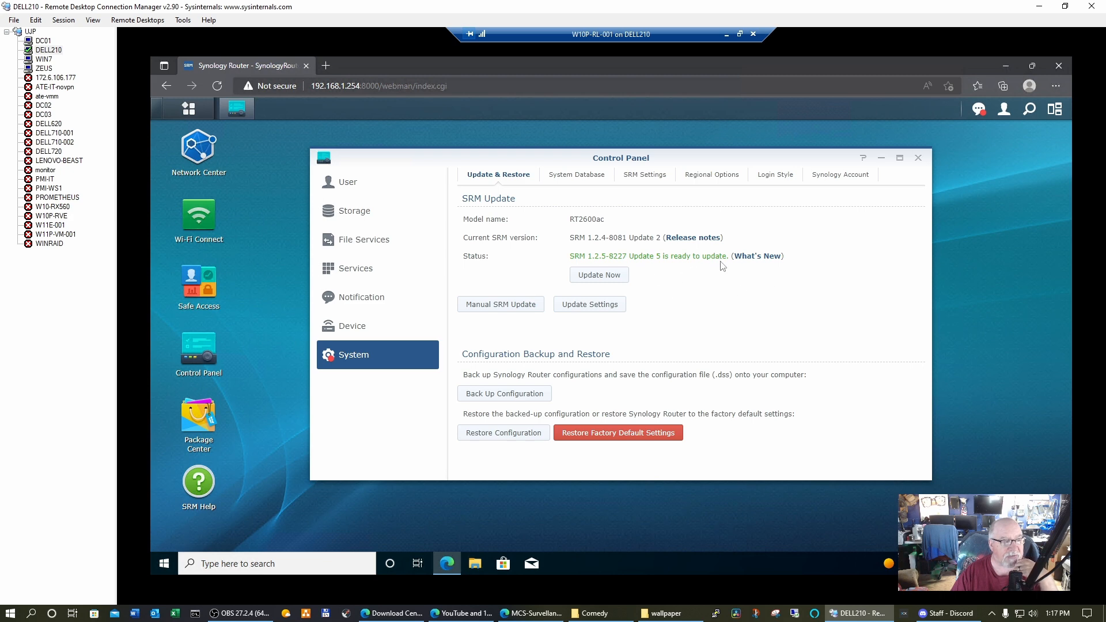
pyautogui.click(601, 278)
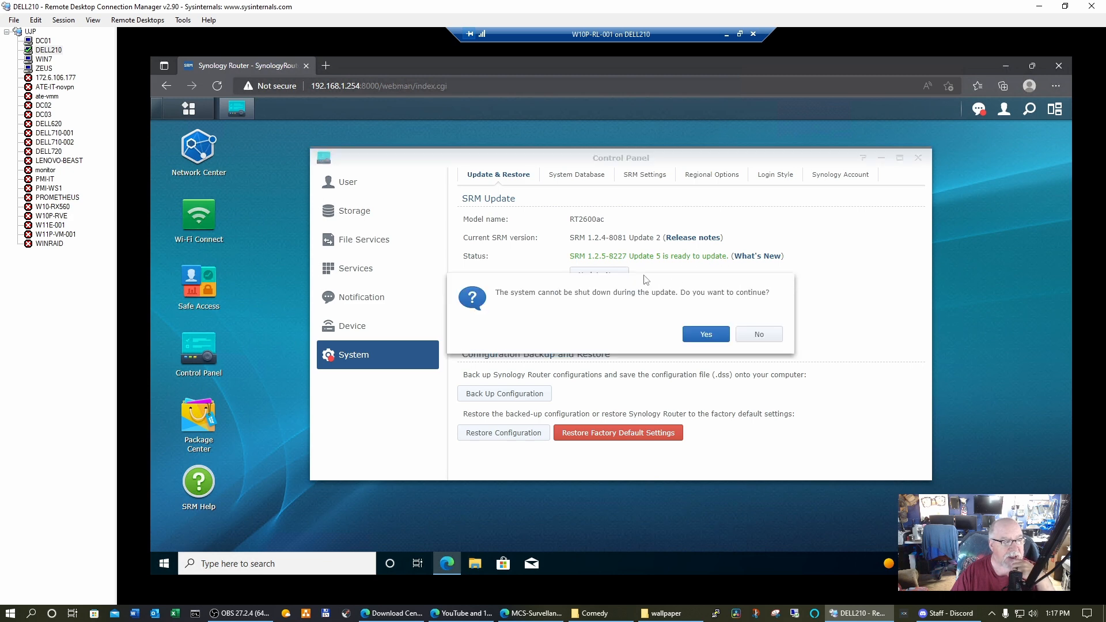
pyautogui.click(706, 337)
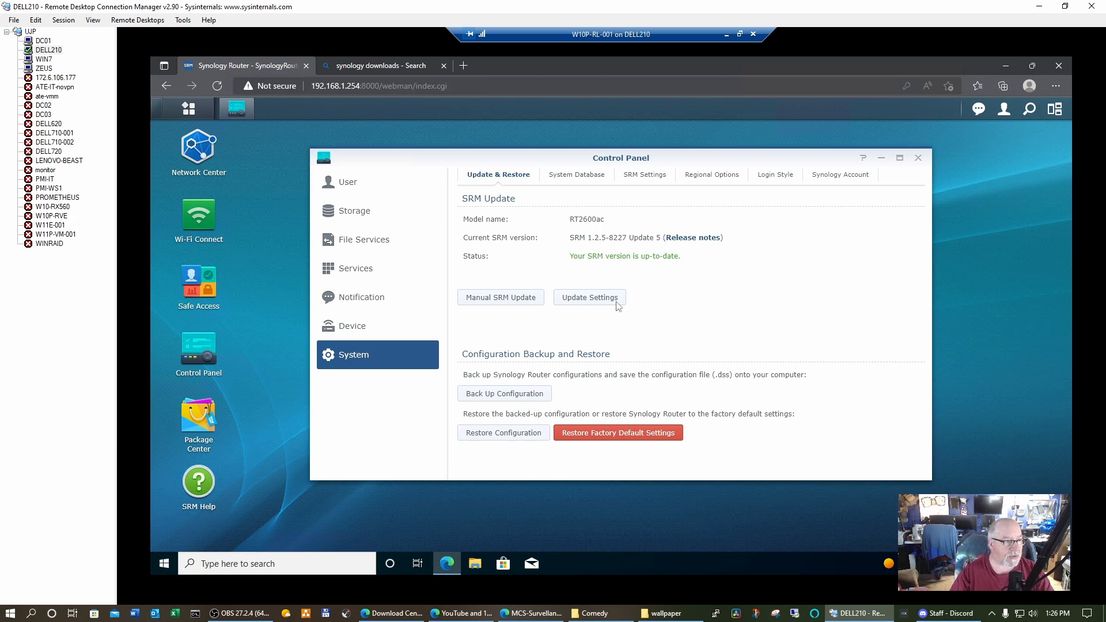
pyautogui.click(378, 326)
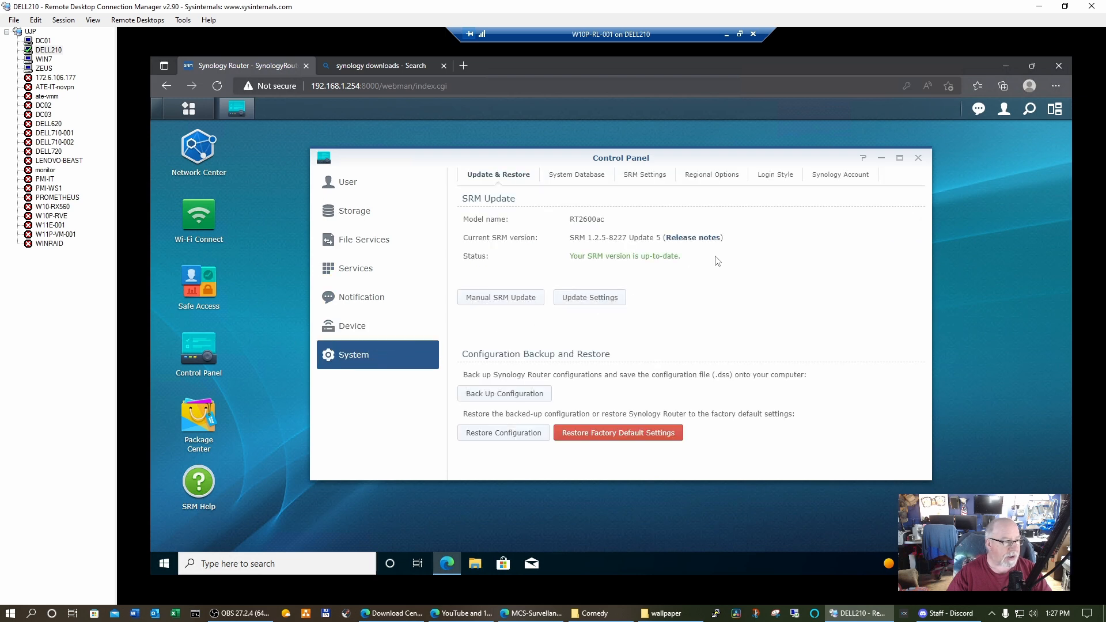
# Open Synology's Download Center from the search results and select the Network product type and the RT2600ac model
pyautogui.click(379, 64)
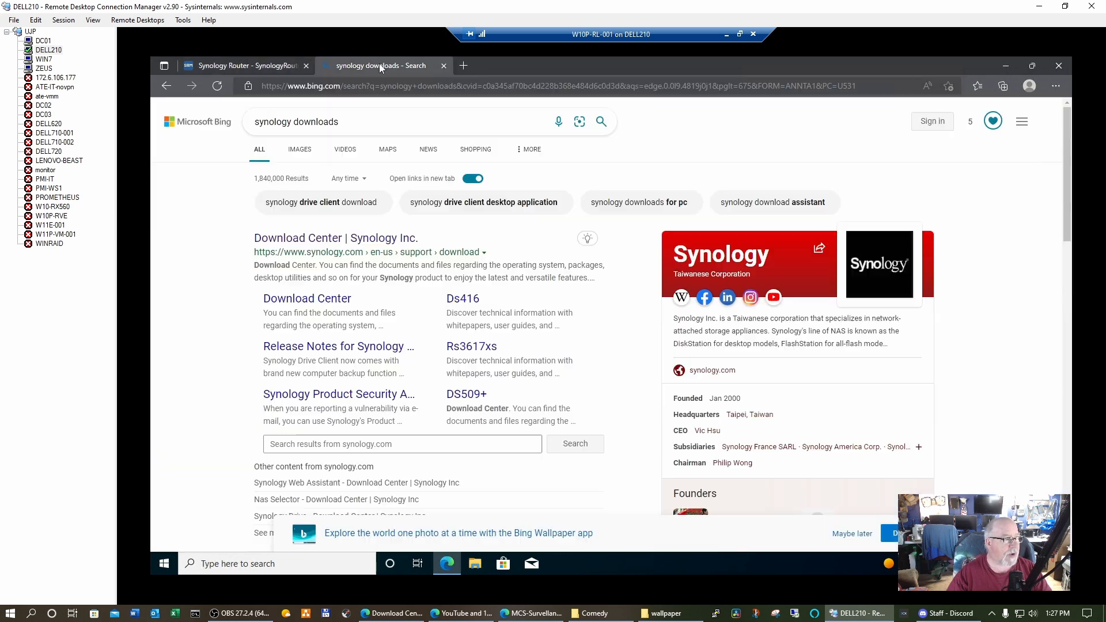
pyautogui.click(361, 241)
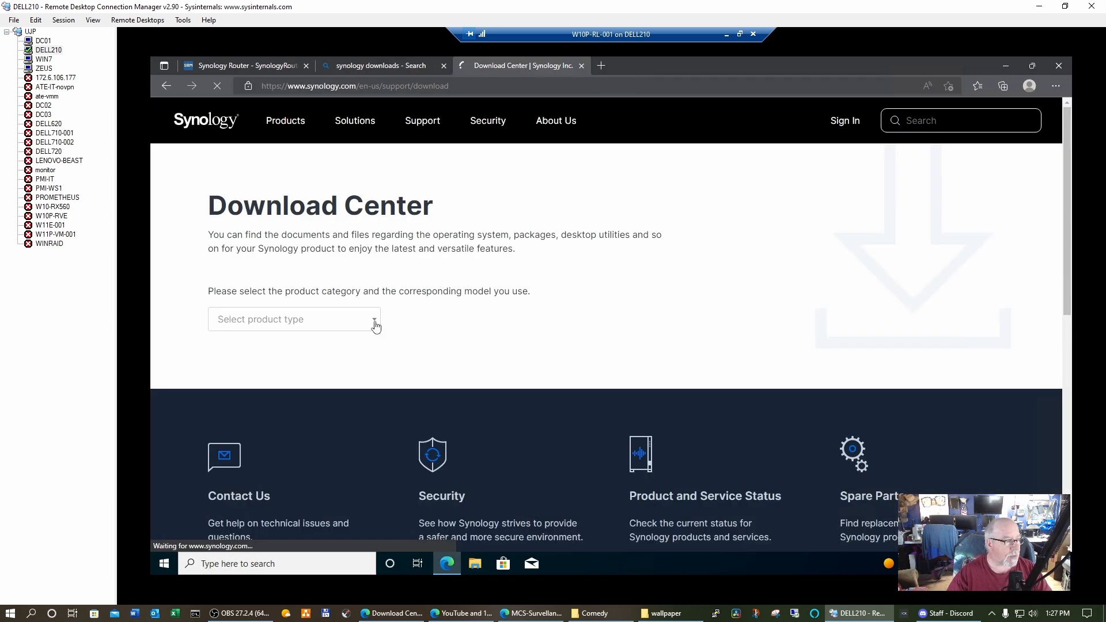
pyautogui.click(375, 324)
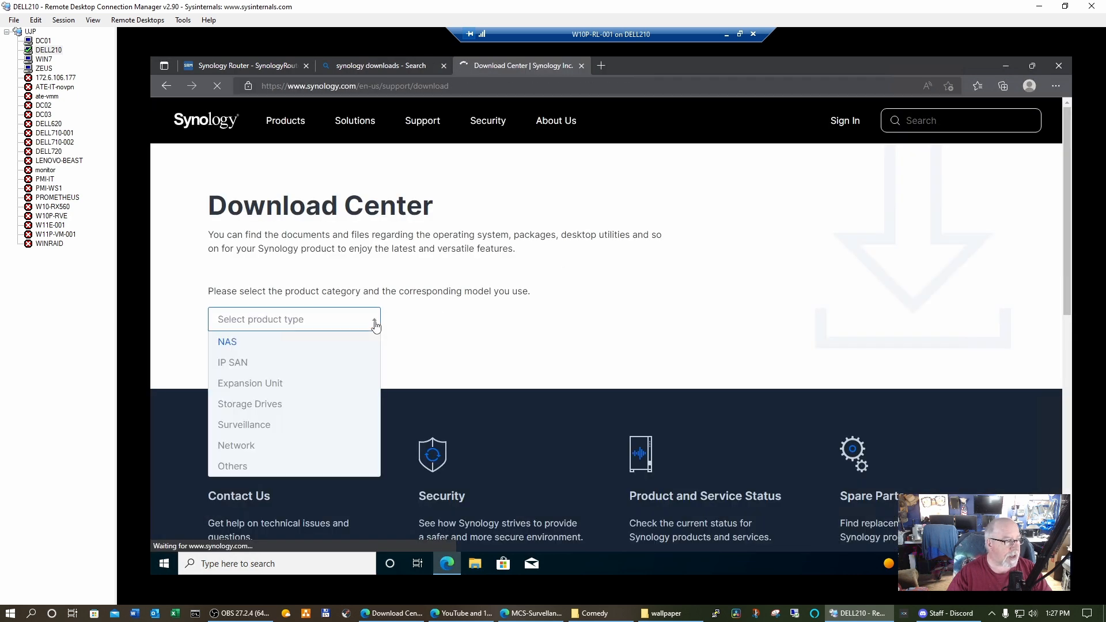
pyautogui.click(263, 455)
pyautogui.click(558, 321)
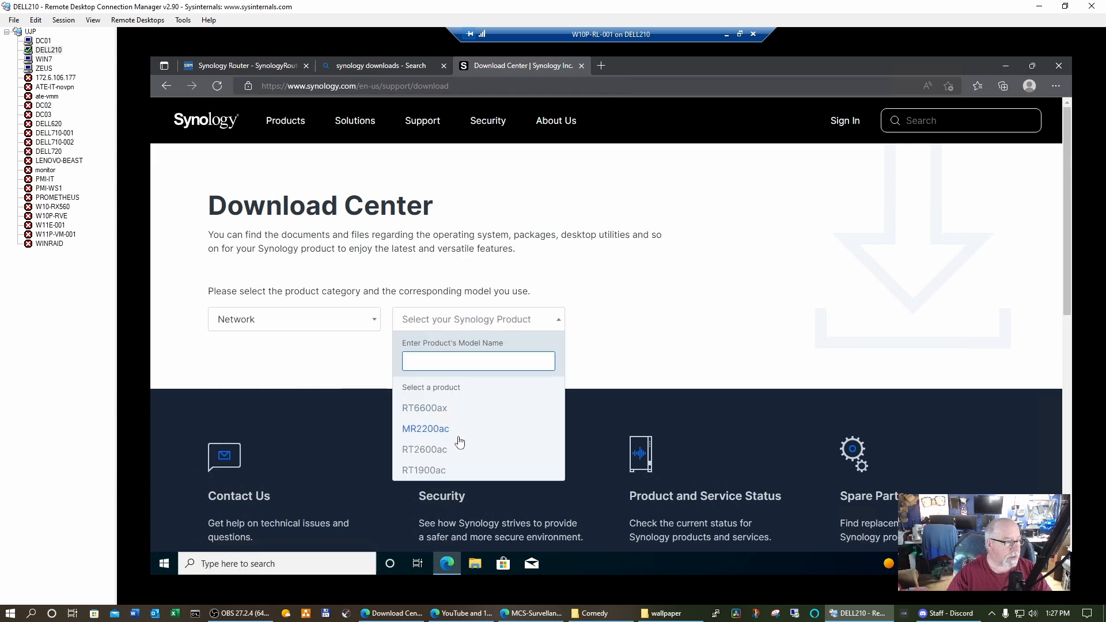
pyautogui.click(436, 450)
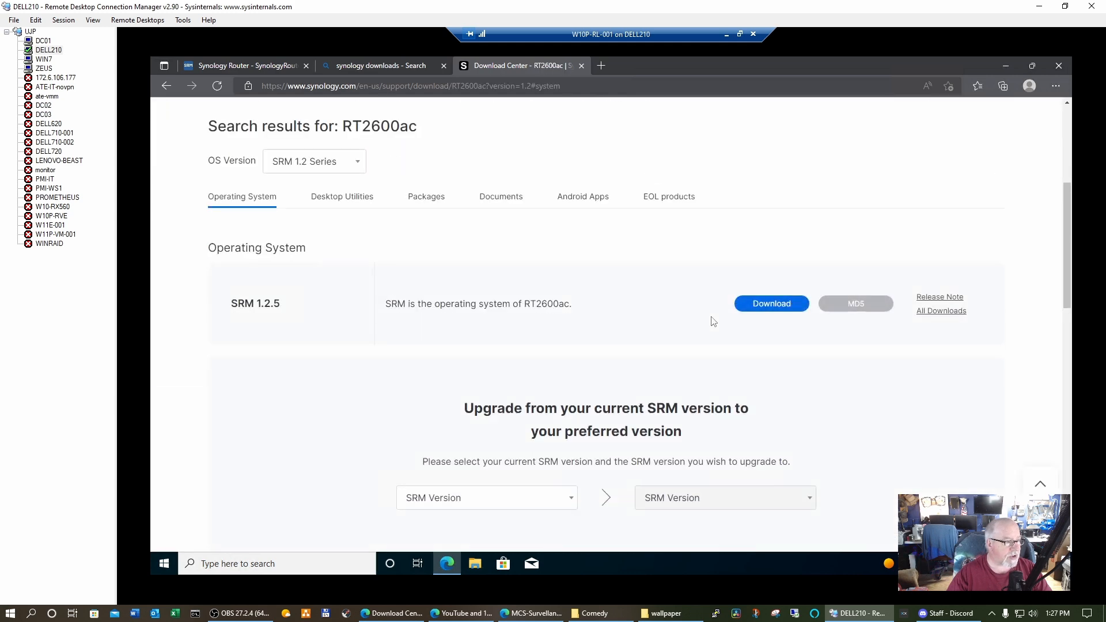
# Download the SRM patch for upgrading from 1.2.5-8227 to 1.3.1-9316, and close the download and search pages
pyautogui.click(579, 363)
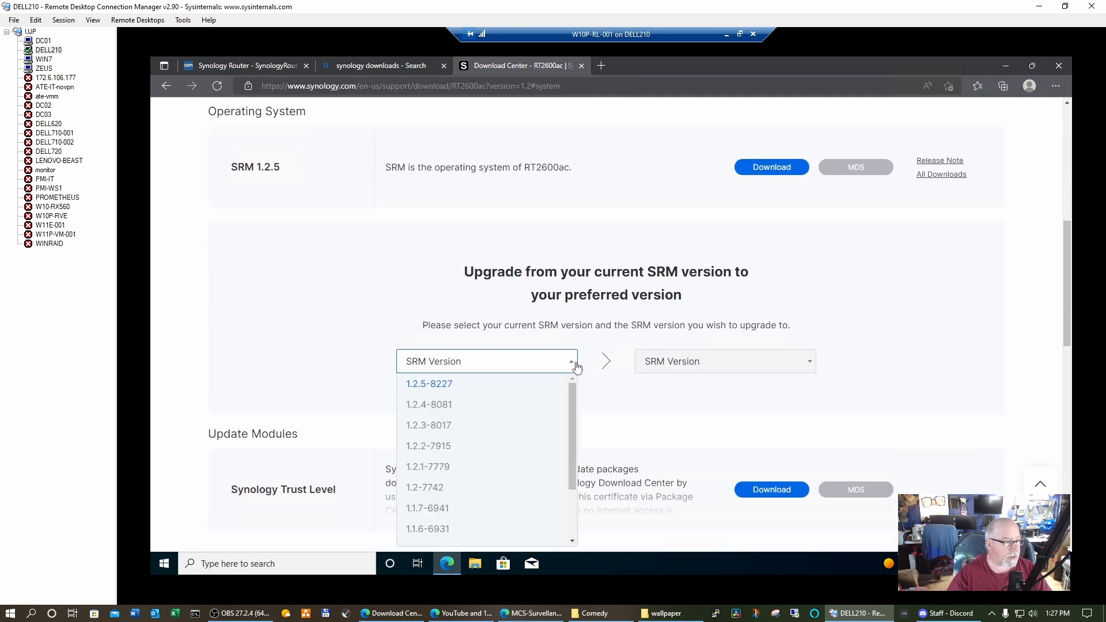
pyautogui.click(465, 384)
pyautogui.click(809, 362)
pyautogui.click(673, 389)
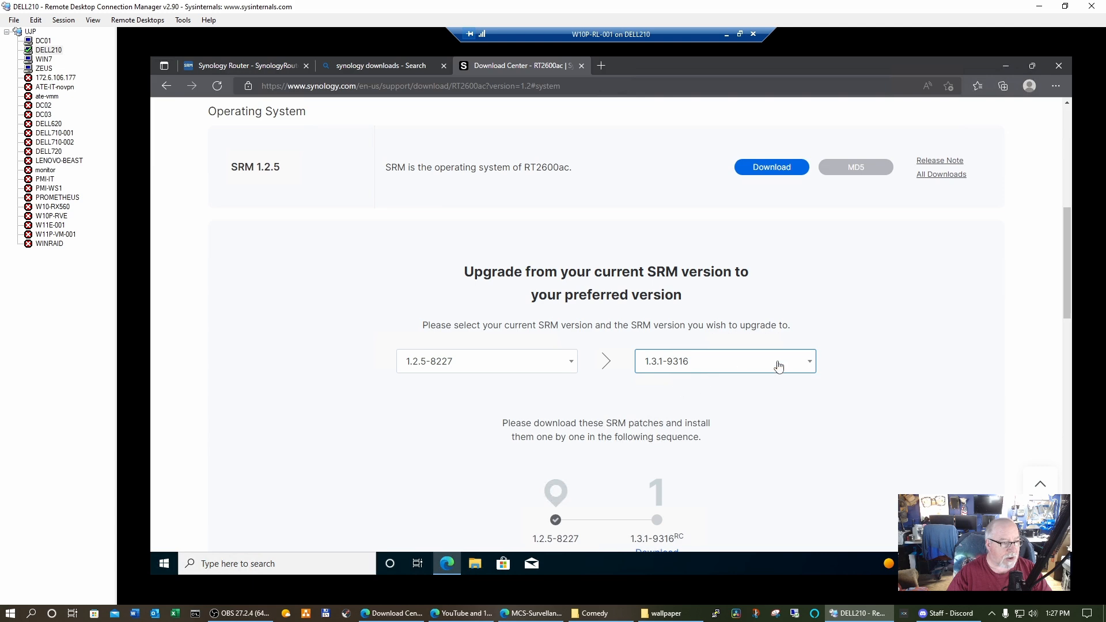
pyautogui.scroll(-5, 731, 372)
pyautogui.click(650, 283)
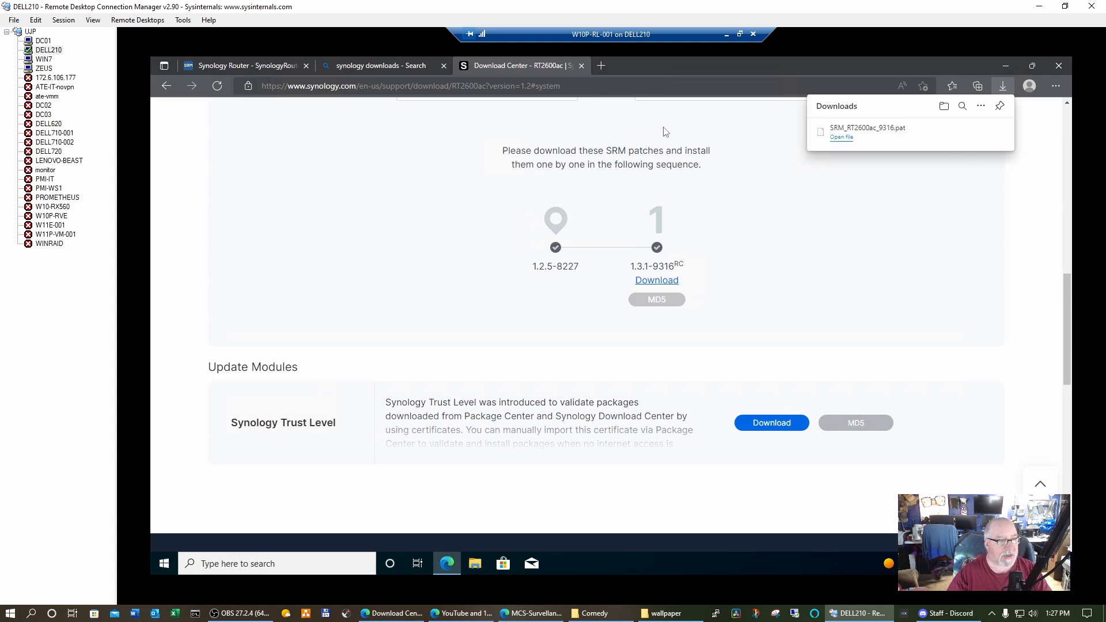
pyautogui.click(582, 65)
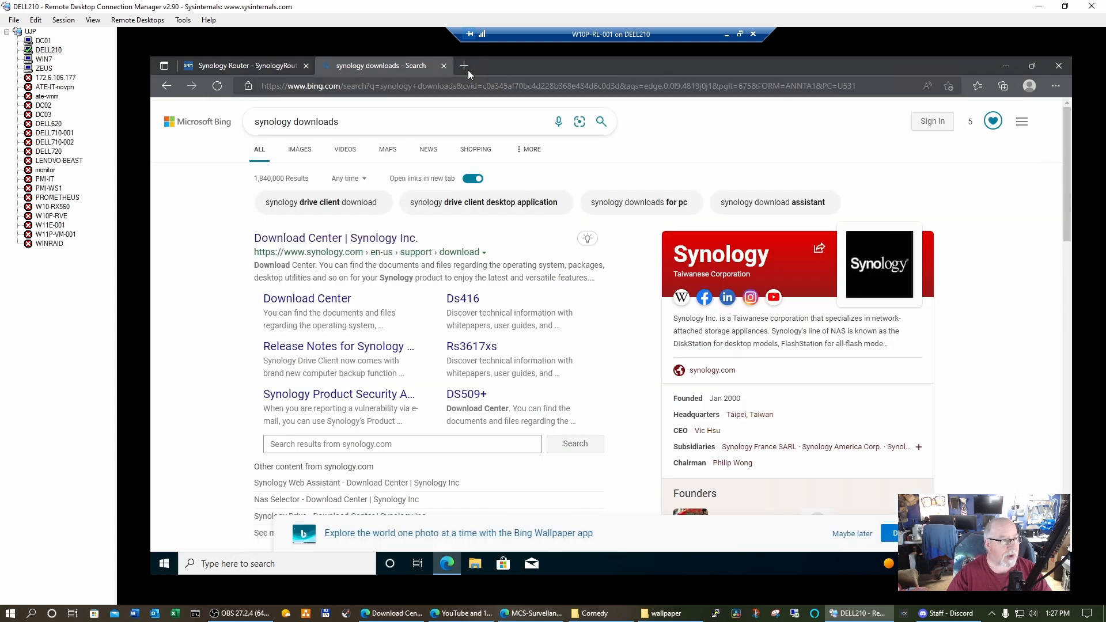
pyautogui.click(444, 66)
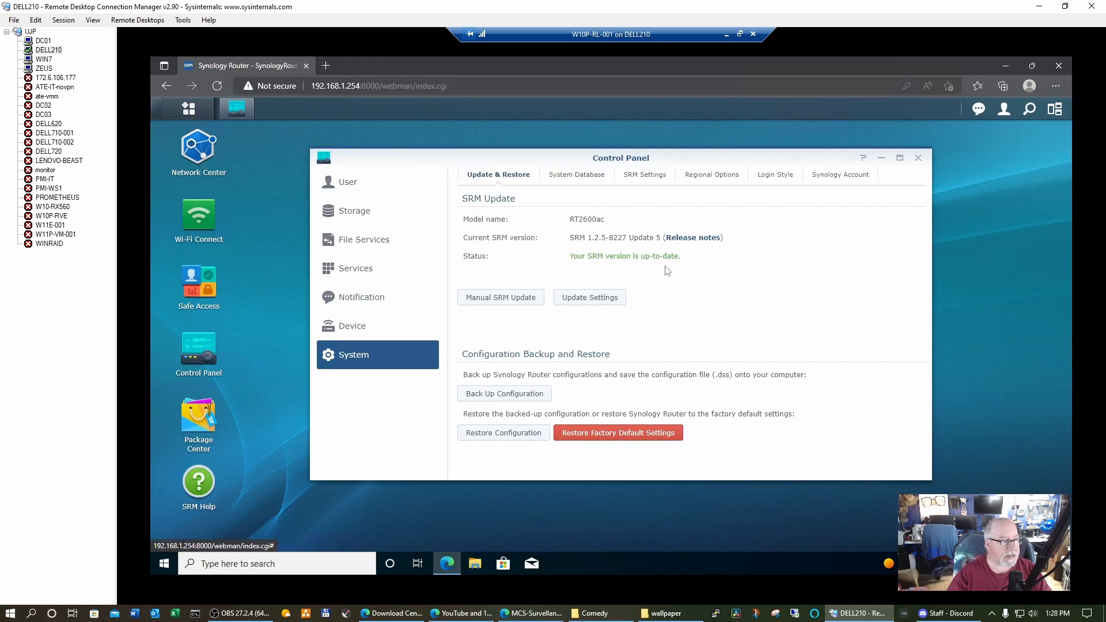
# Select SRM_RT2600ac_9316.pat from the Downloads folder for a manual SRM update and submit it
pyautogui.click(504, 301)
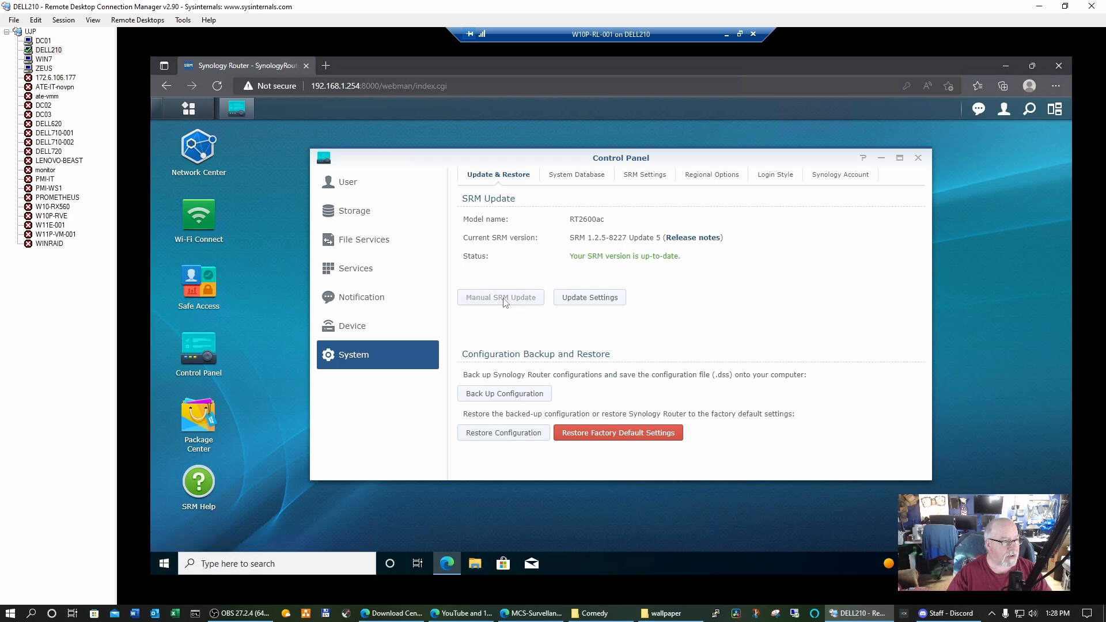
pyautogui.click(717, 264)
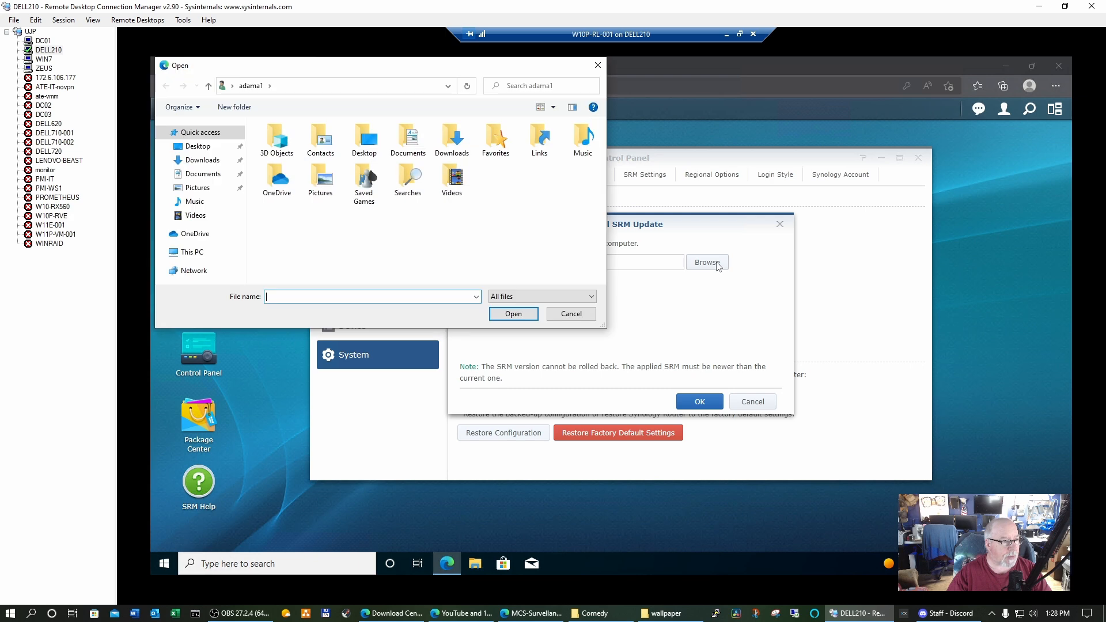
pyautogui.click(197, 161)
pyautogui.click(317, 158)
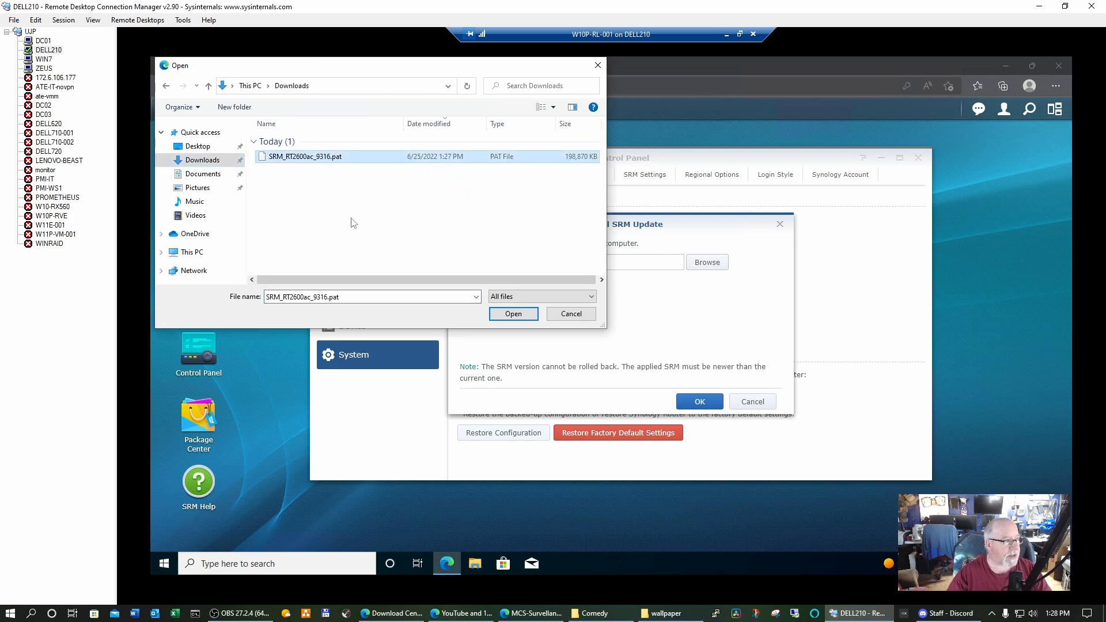
pyautogui.click(513, 314)
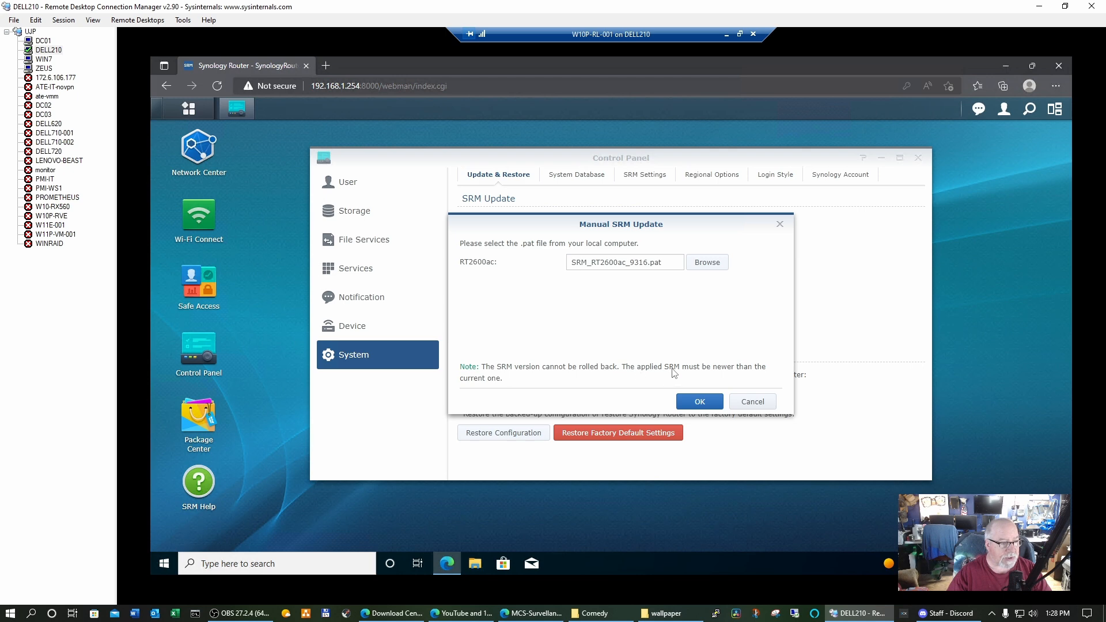
pyautogui.click(704, 401)
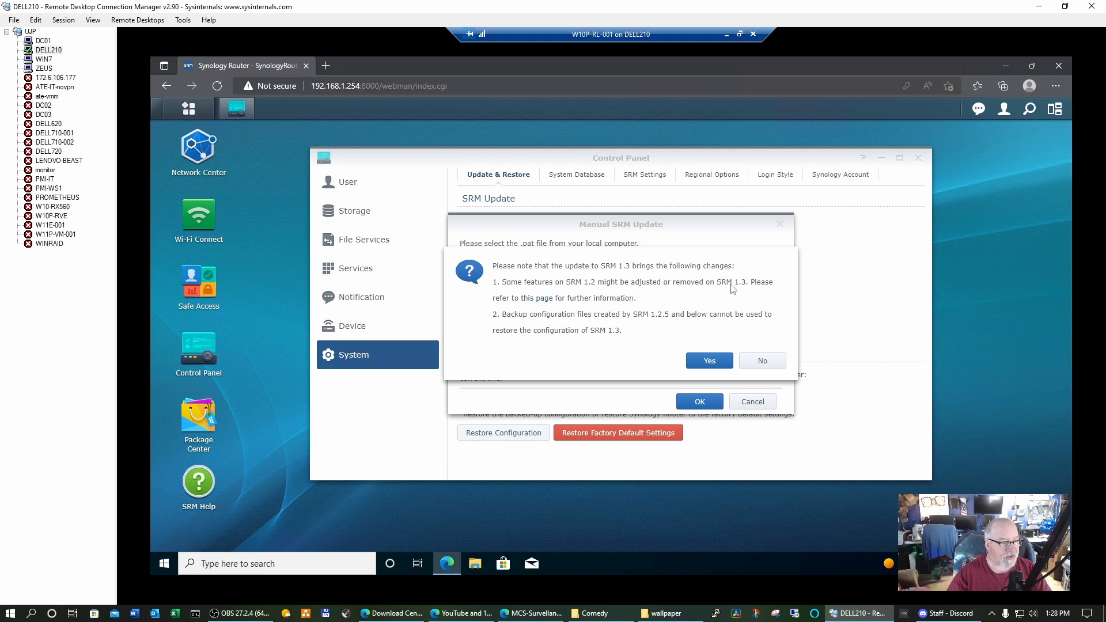
# Read the linked Knowledge Center article on what to consider before updating to SRM 1.3, and return to the router's interface
pyautogui.click(536, 300)
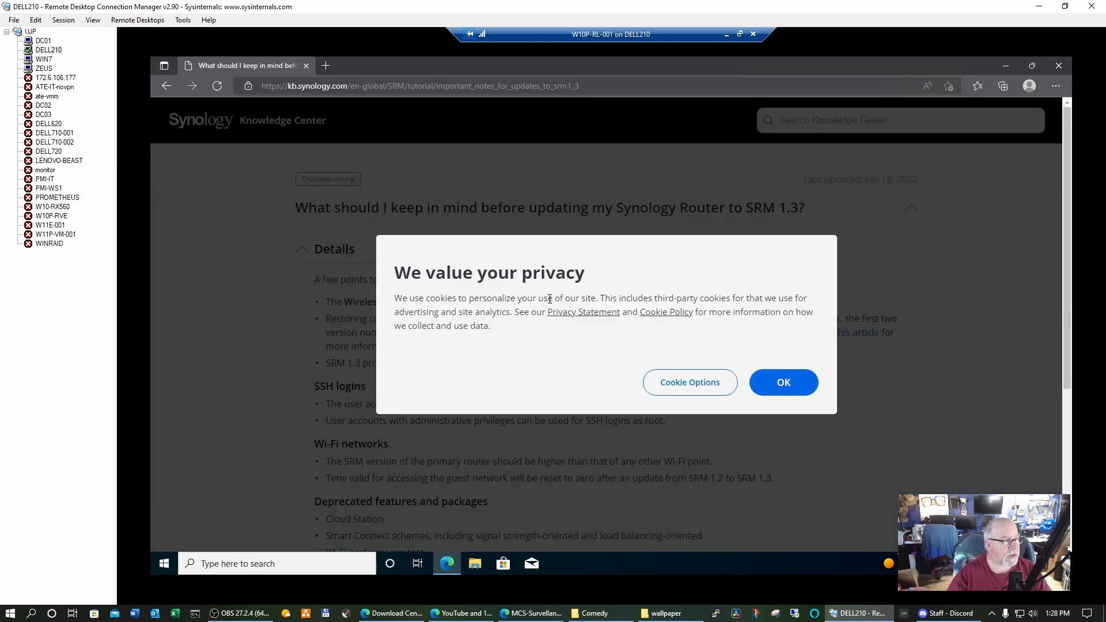
pyautogui.click(779, 382)
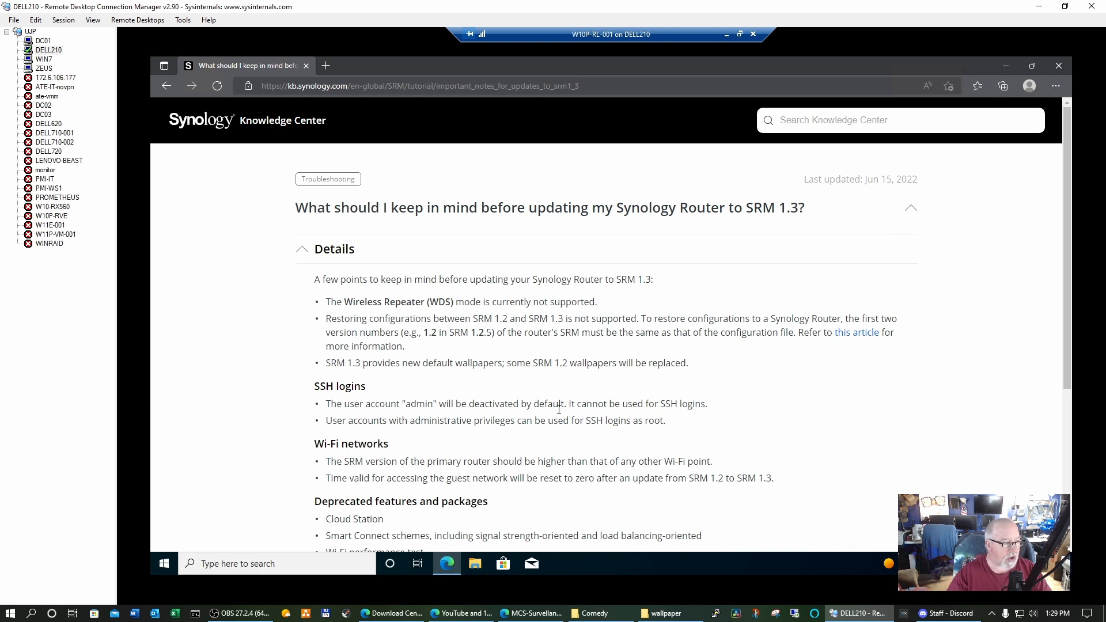
pyautogui.scroll(-1, 558, 408)
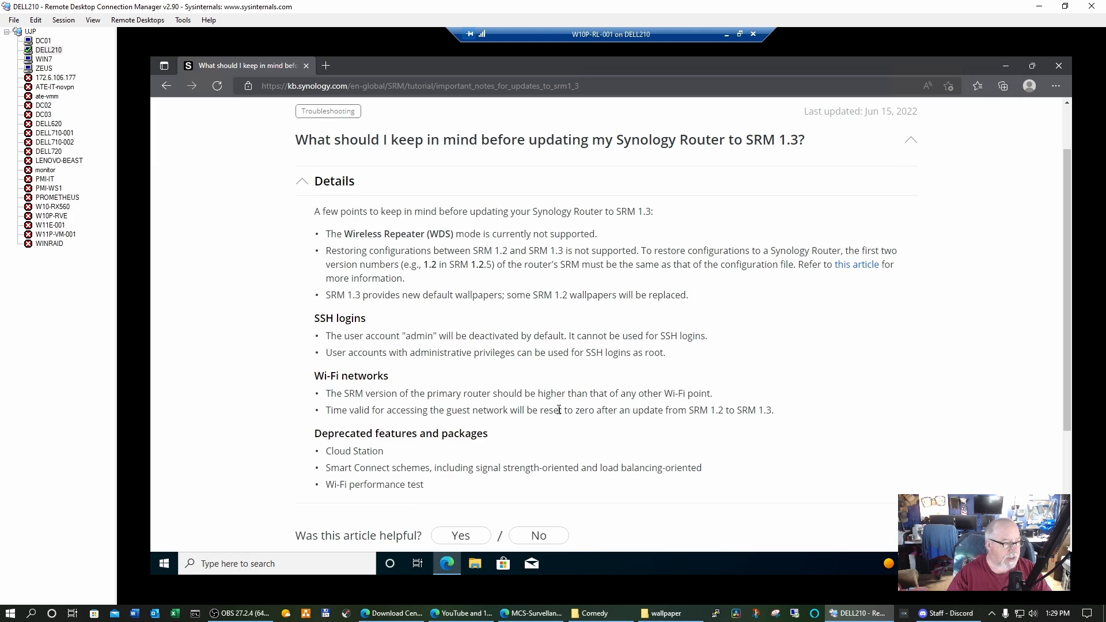
pyautogui.scroll(-1, 559, 408)
pyautogui.scroll(2, 560, 408)
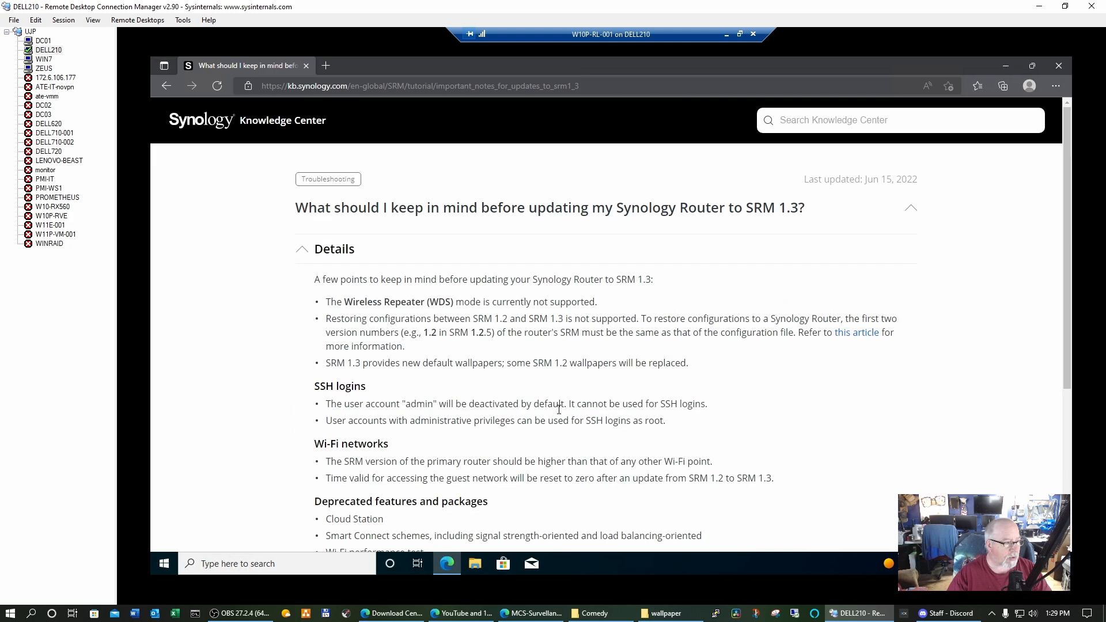
pyautogui.click(168, 89)
# Run a manual SRM update with SRM_RT2600ac_9316.pat, accepting the SRM 1.3 change notice and the shutdown warning
pyautogui.click(510, 299)
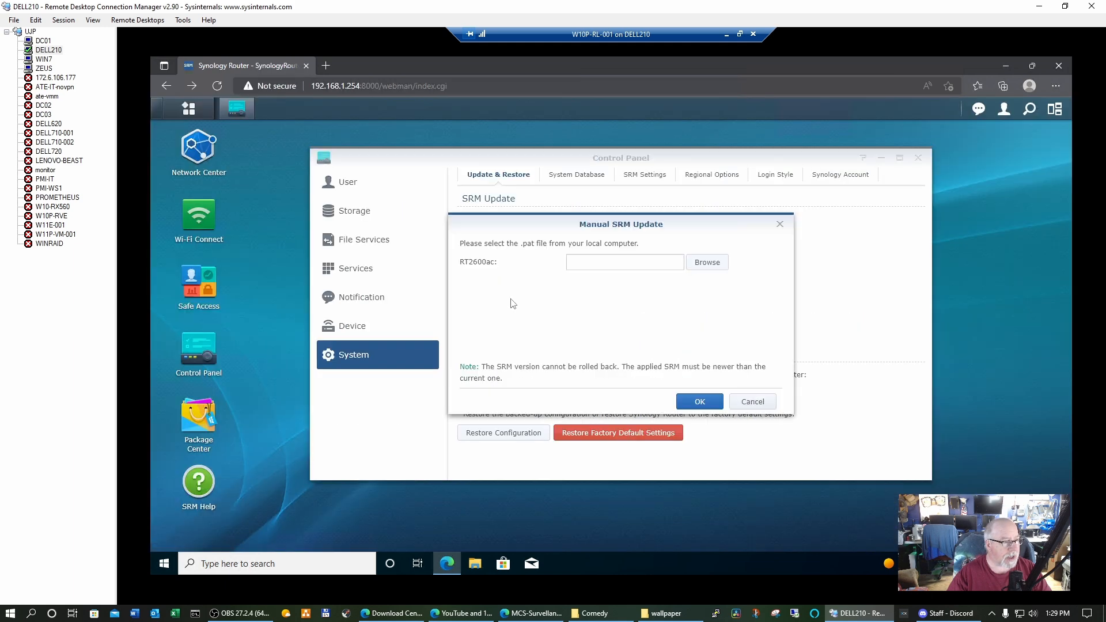
pyautogui.click(707, 263)
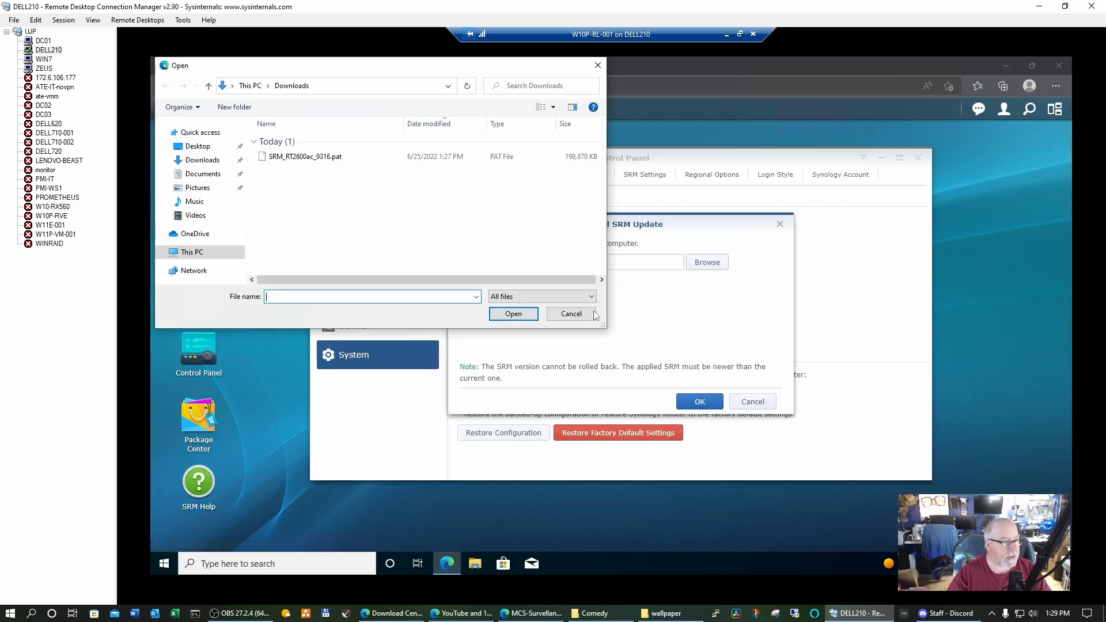
pyautogui.click(311, 157)
pyautogui.click(513, 314)
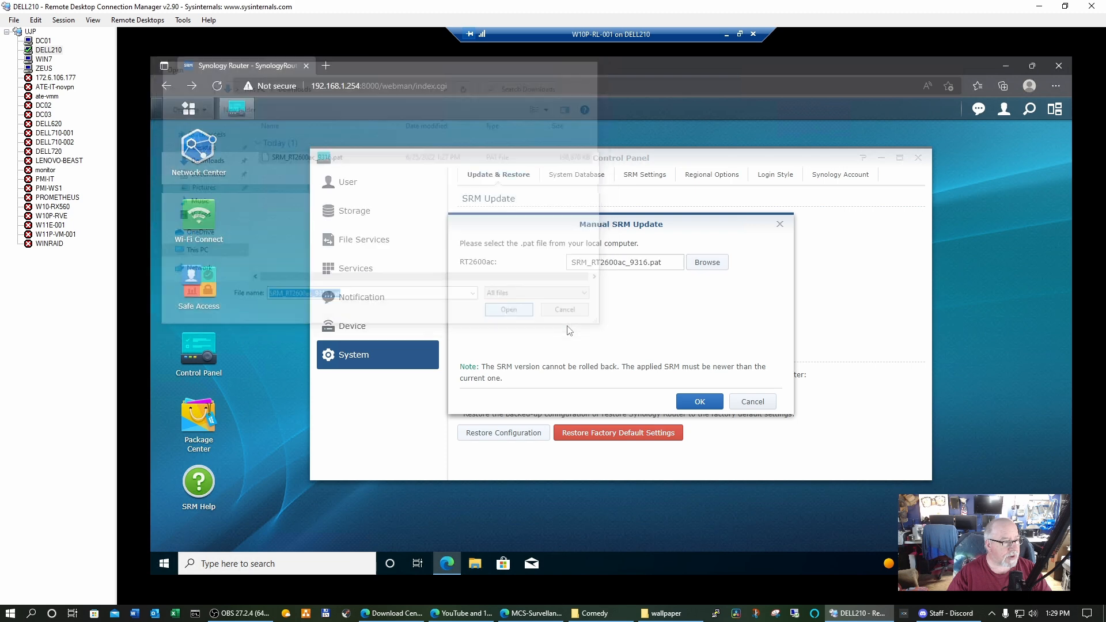
pyautogui.click(699, 402)
pyautogui.click(714, 363)
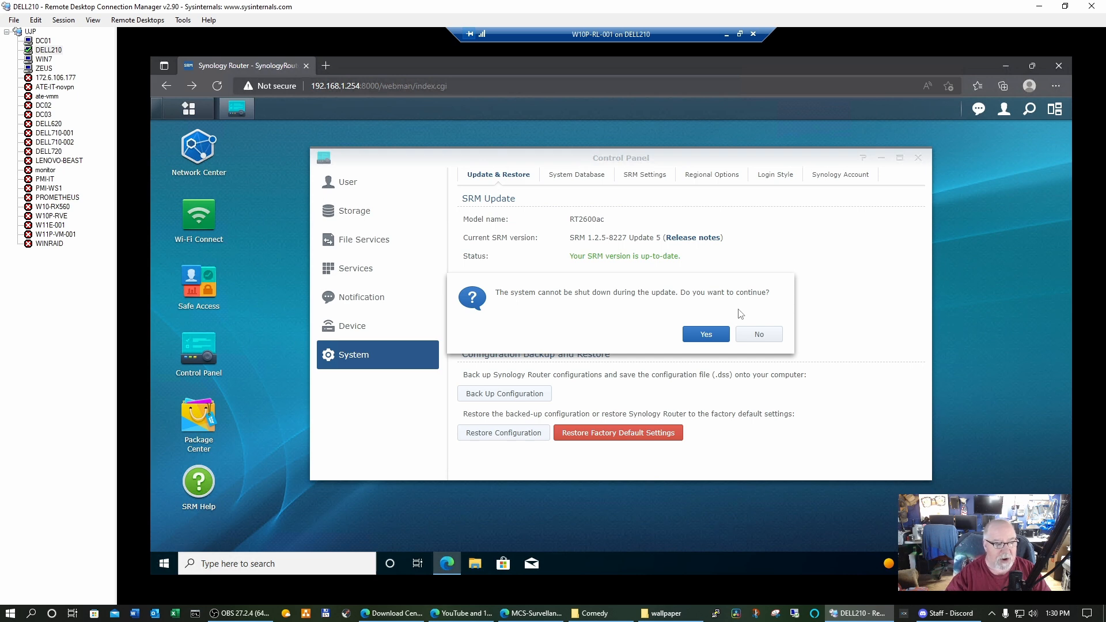
pyautogui.click(713, 336)
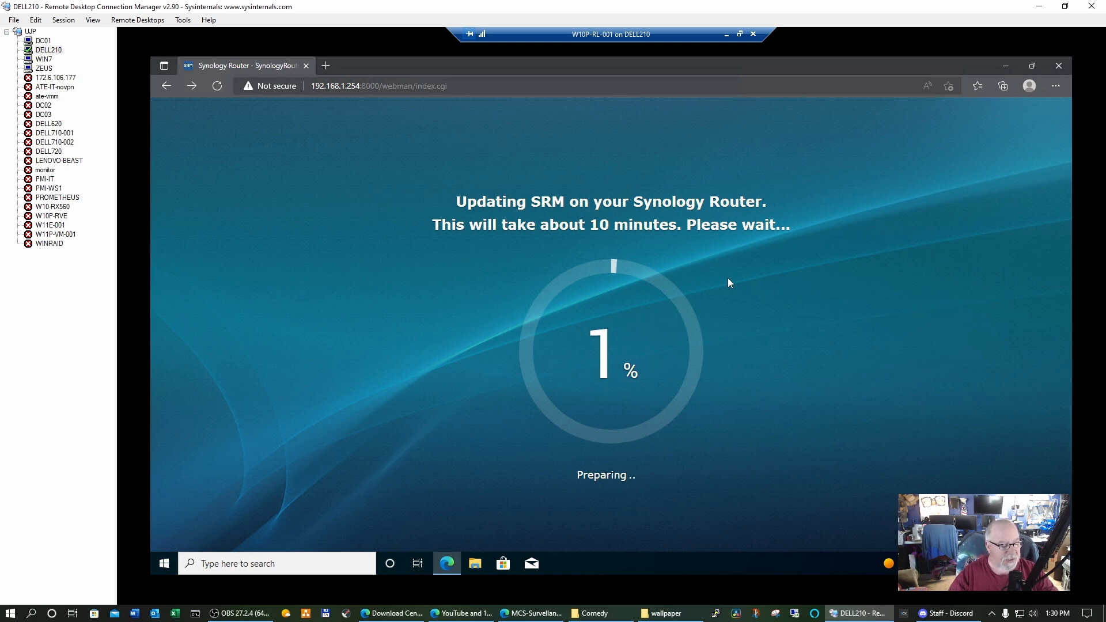
# Sign in to the updated router with the account's username and password, and dismiss the What's New on SRM 1.3 introduction
pyautogui.write('adama')
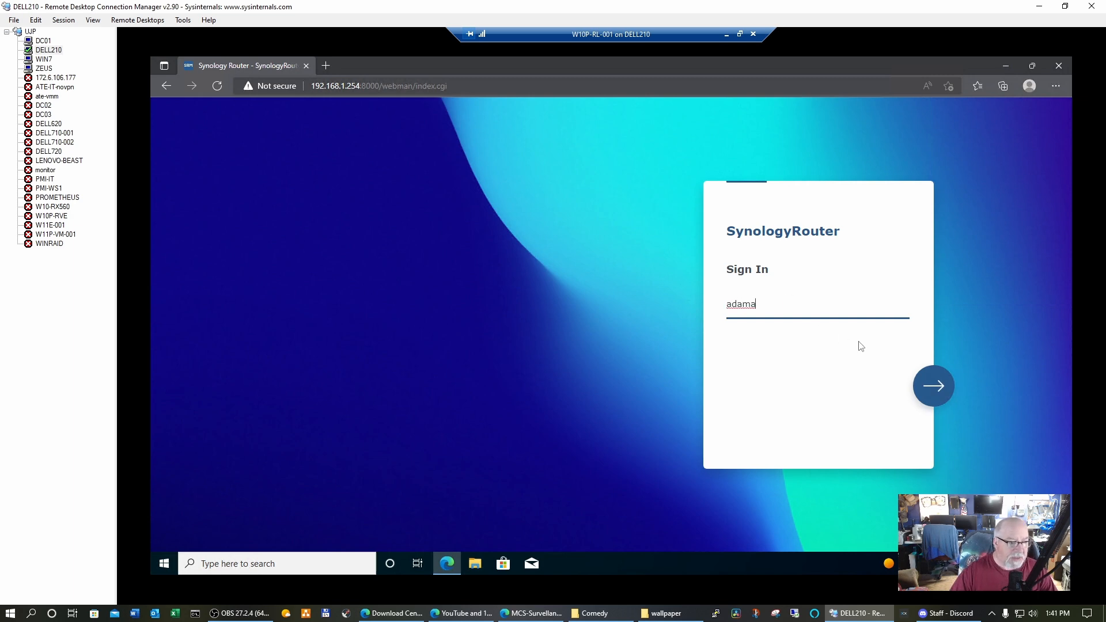
pyautogui.click(933, 387)
pyautogui.write('••••••••')
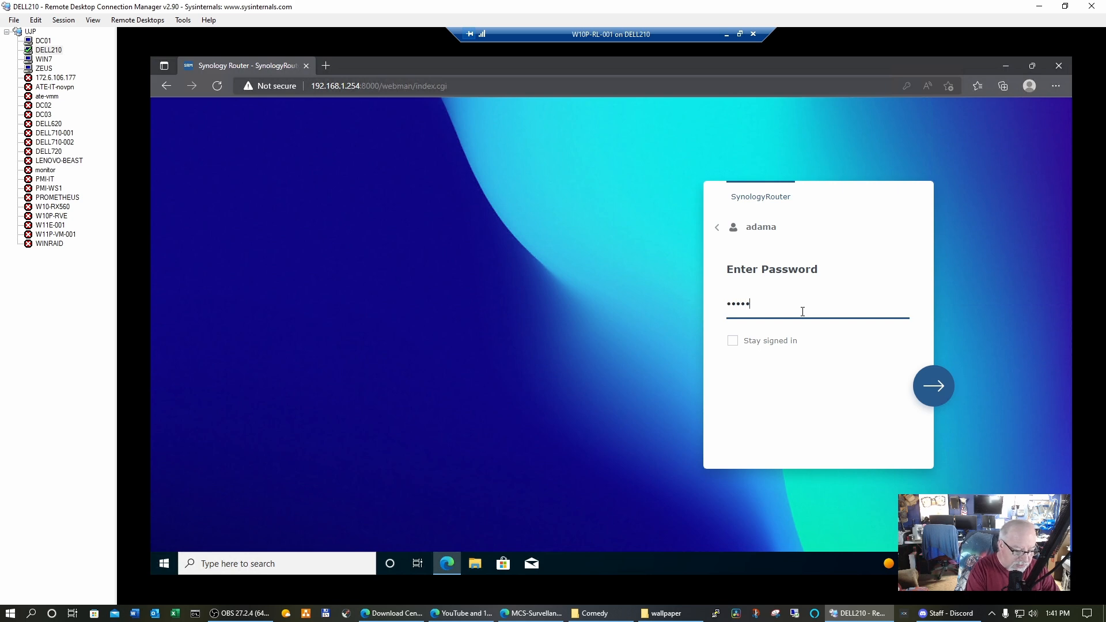
pyautogui.write('•••••')
pyautogui.press('Return')
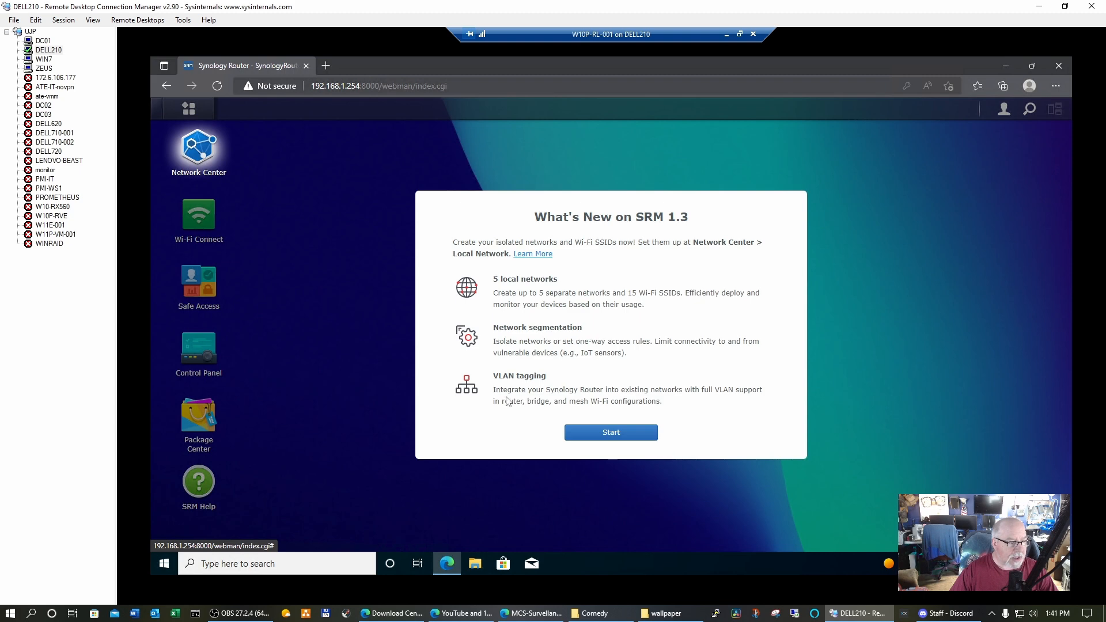
pyautogui.click(619, 436)
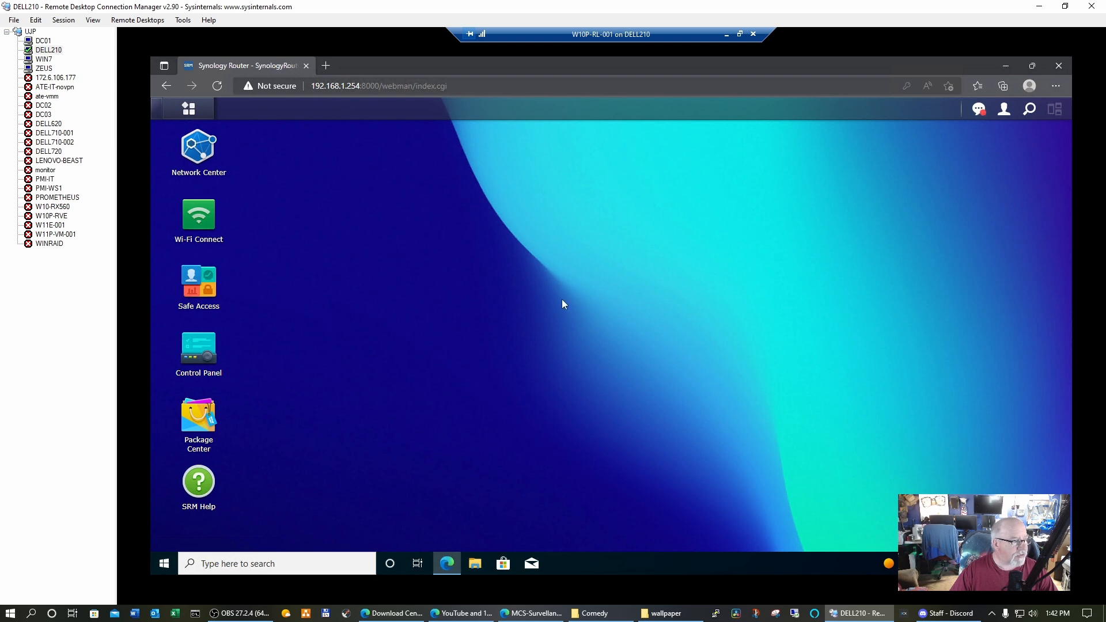
# Open the router's Control Panel and examine the Domain and LDAP settings for users
pyautogui.click(203, 352)
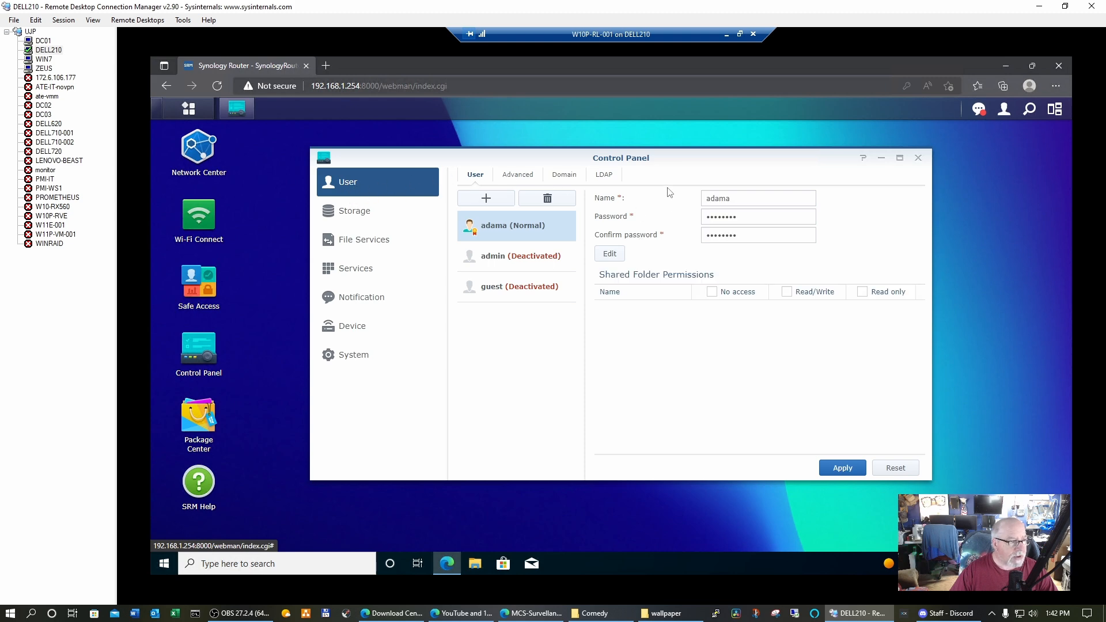
pyautogui.click(565, 177)
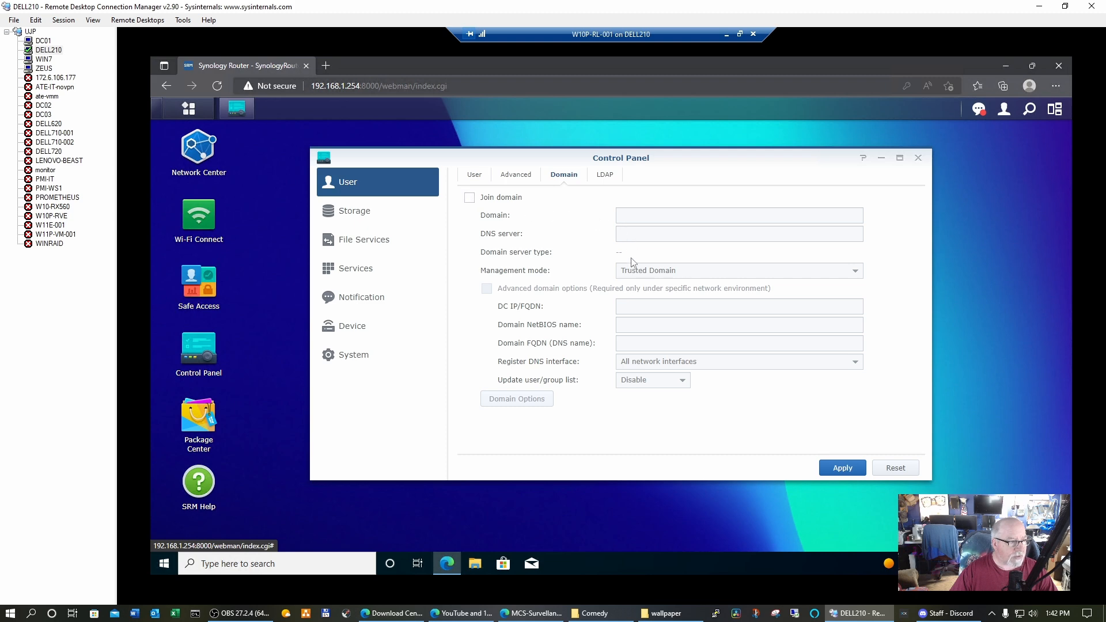
pyautogui.click(604, 178)
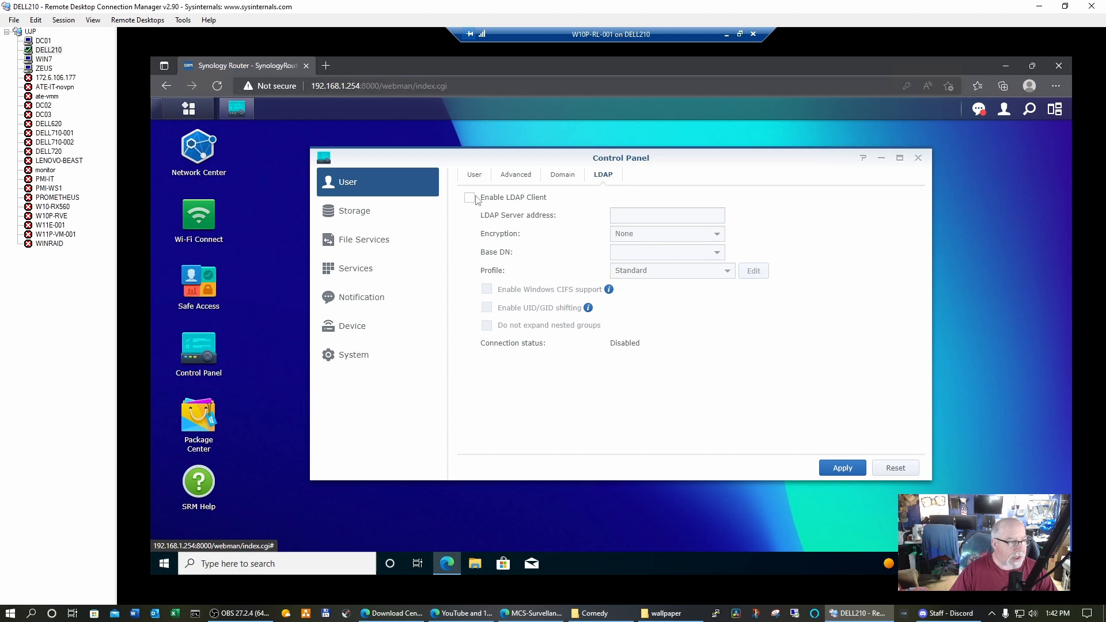
# Review the Control Panel's Storage page and the Windows, Mac and FTP file service settings
pyautogui.click(357, 215)
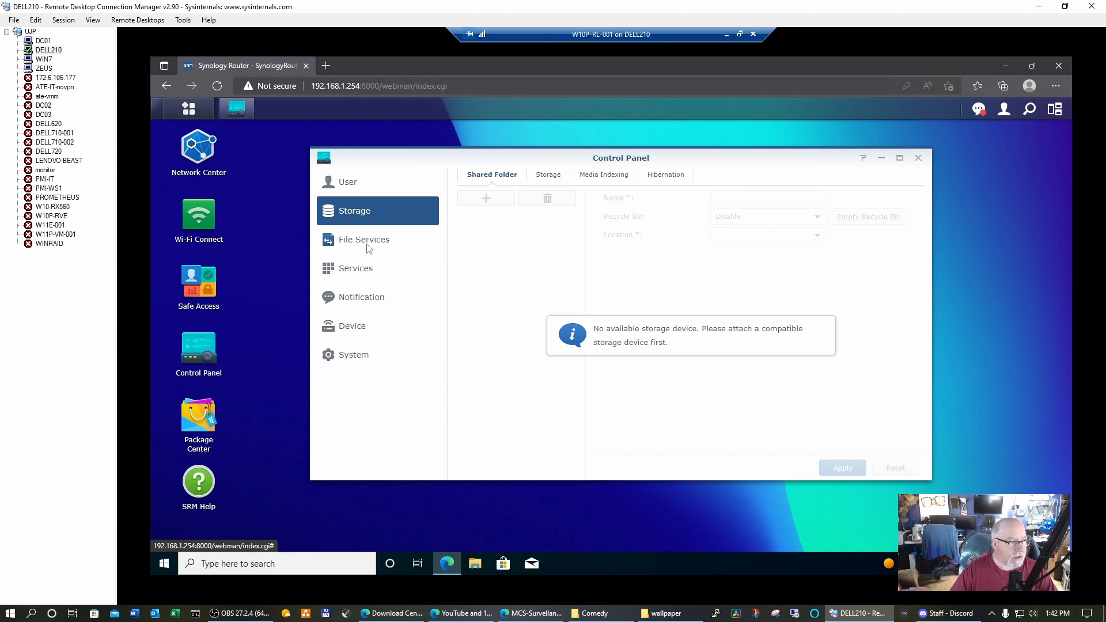
pyautogui.click(425, 242)
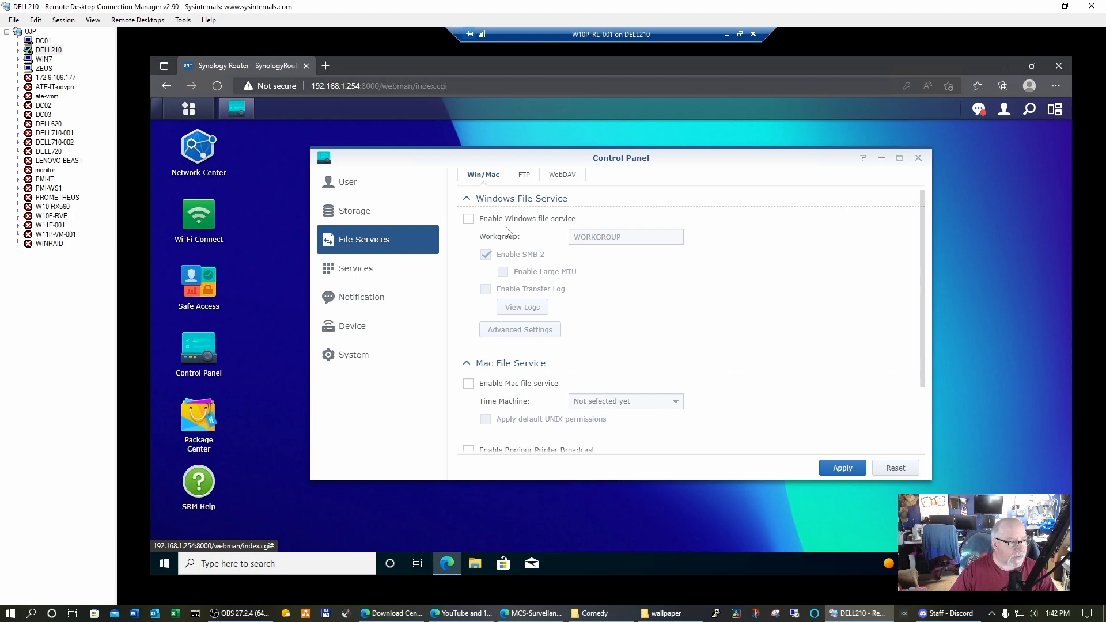
pyautogui.scroll(-1, 652, 352)
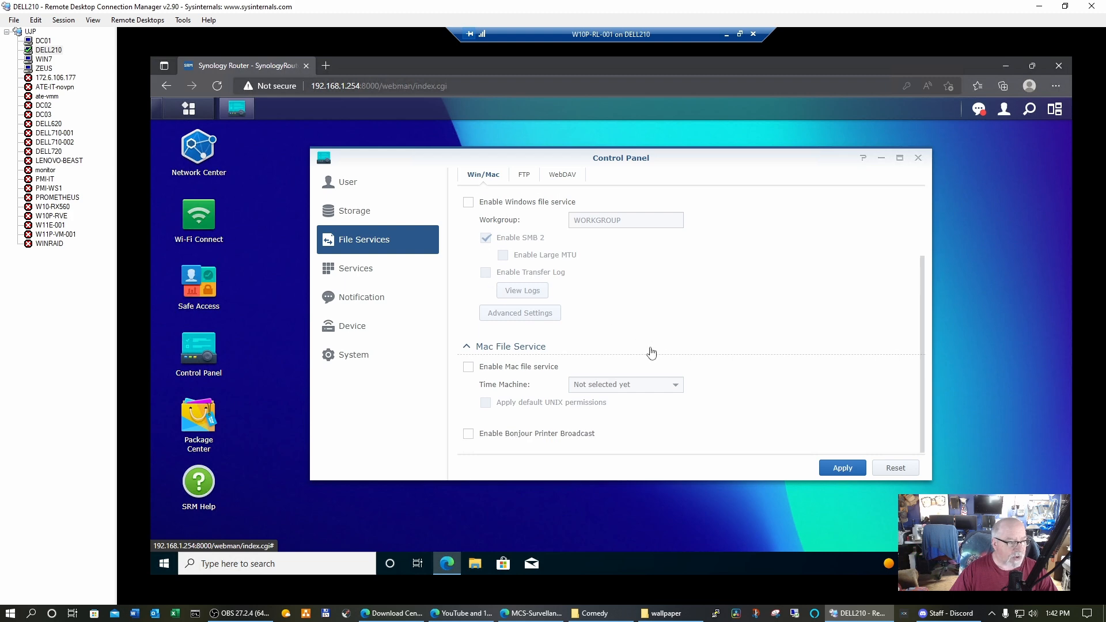
pyautogui.scroll(1, 582, 377)
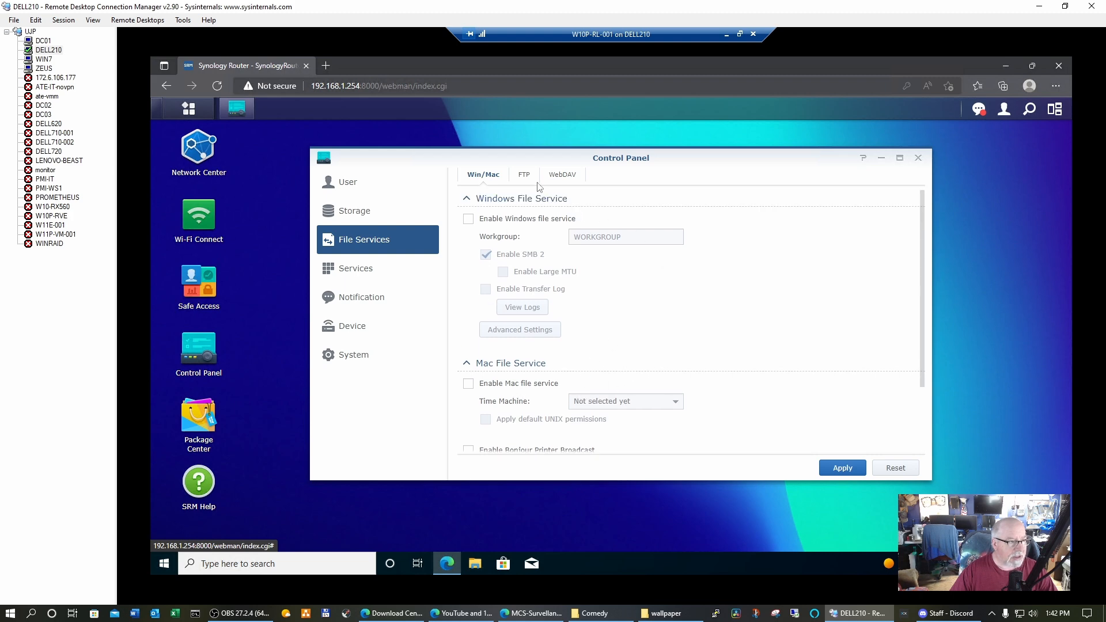
pyautogui.click(524, 175)
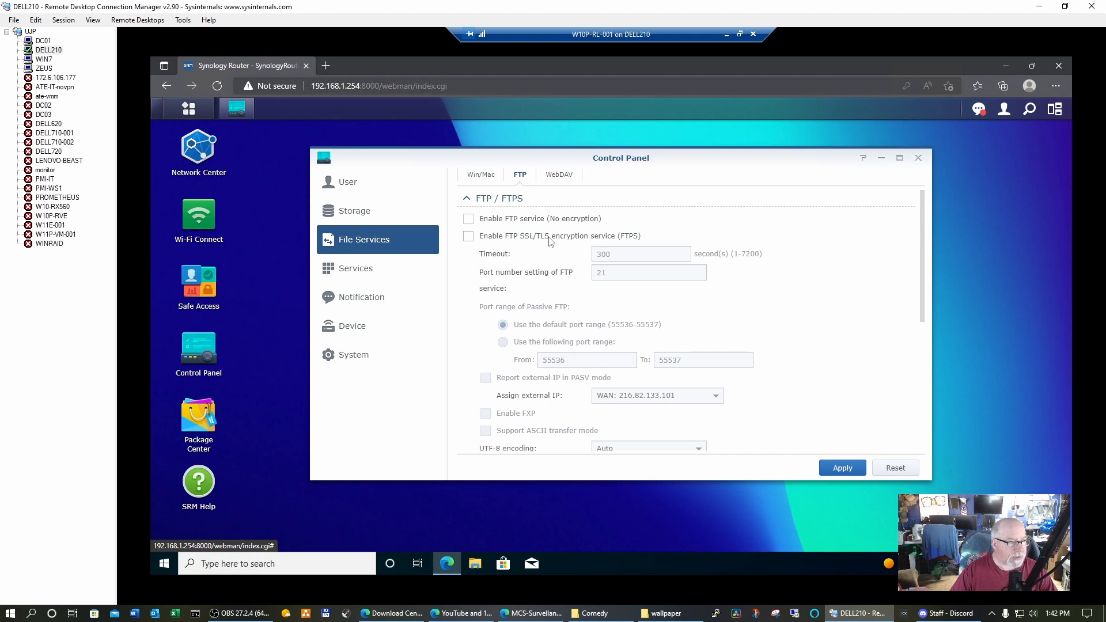
# Examine the router's service settings, covering SSH and SNMP, application privileges and the server certificate
pyautogui.click(369, 269)
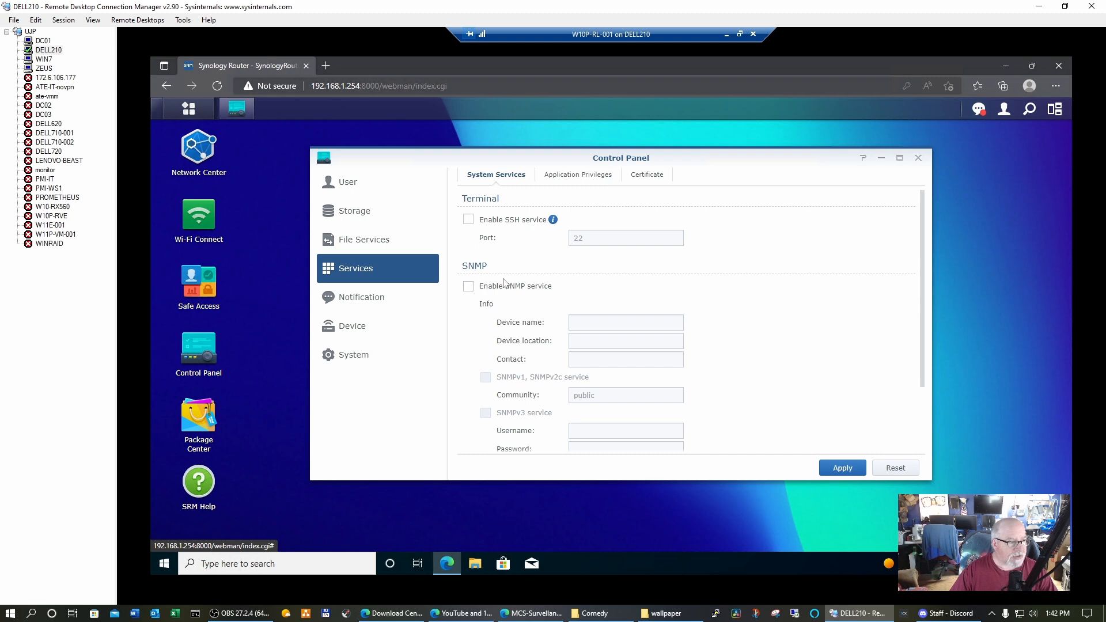
pyautogui.click(579, 175)
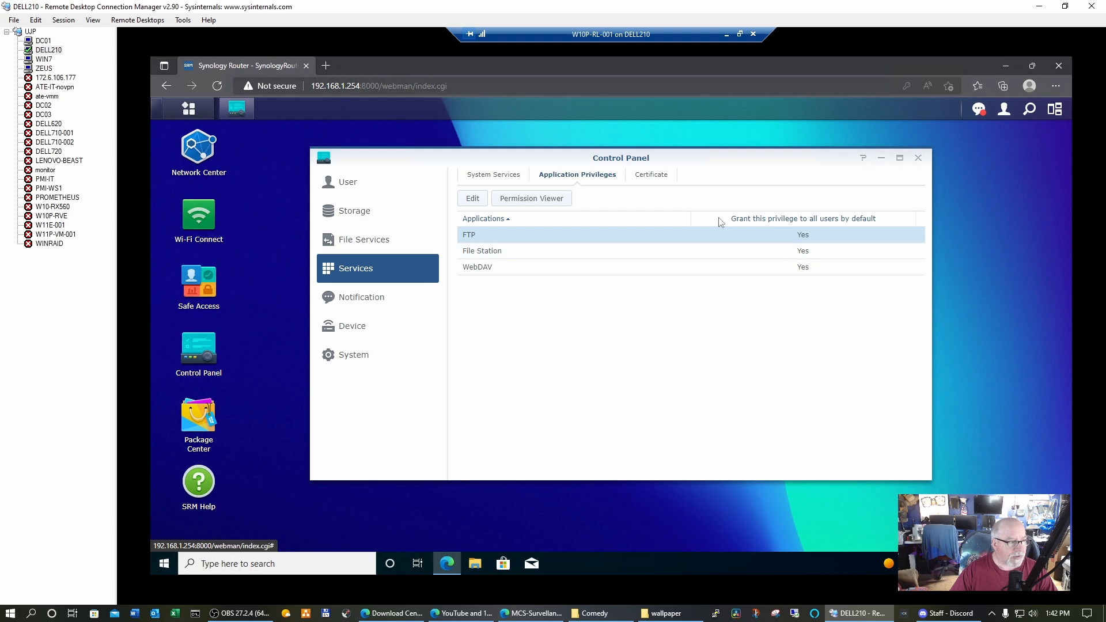
pyautogui.click(660, 179)
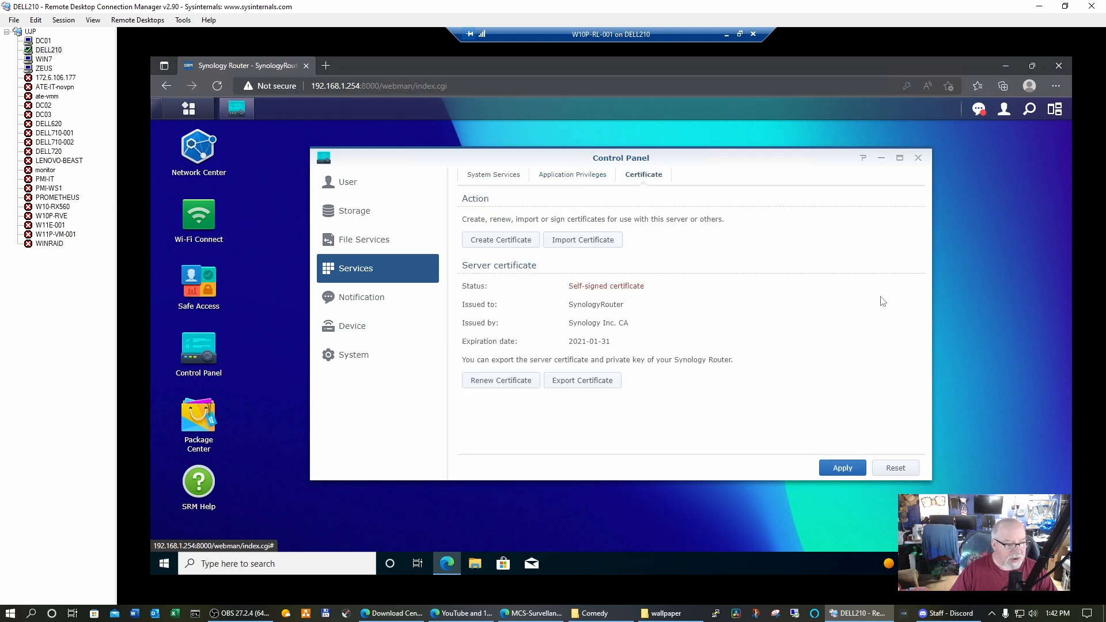
# Review the notification settings for email, SMS and push service, including the advanced per-event notification choices
pyautogui.click(362, 296)
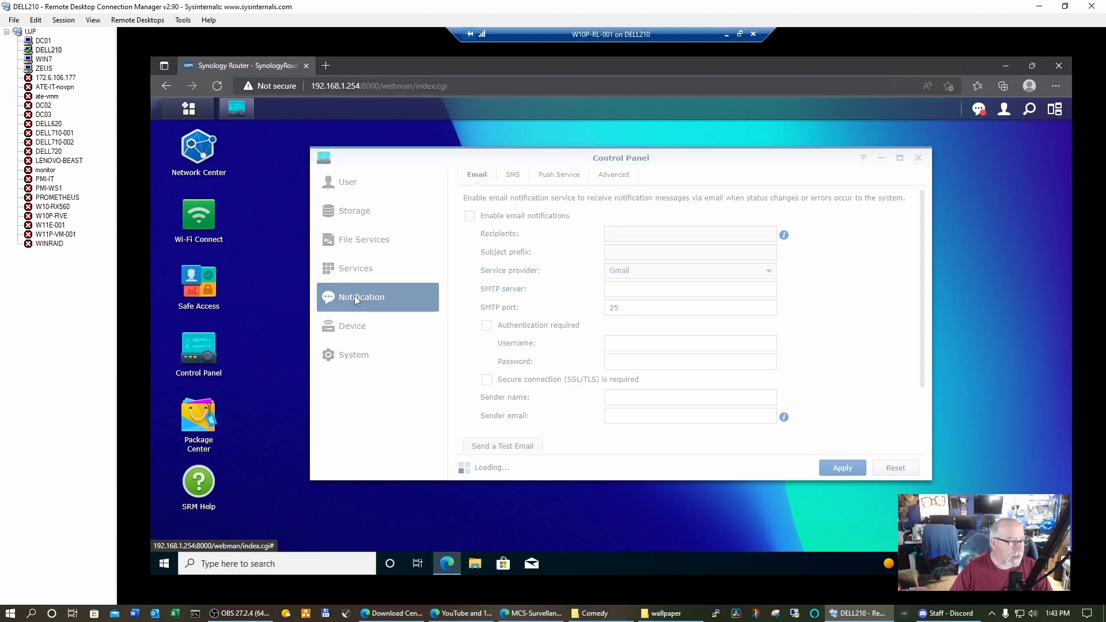
pyautogui.click(513, 176)
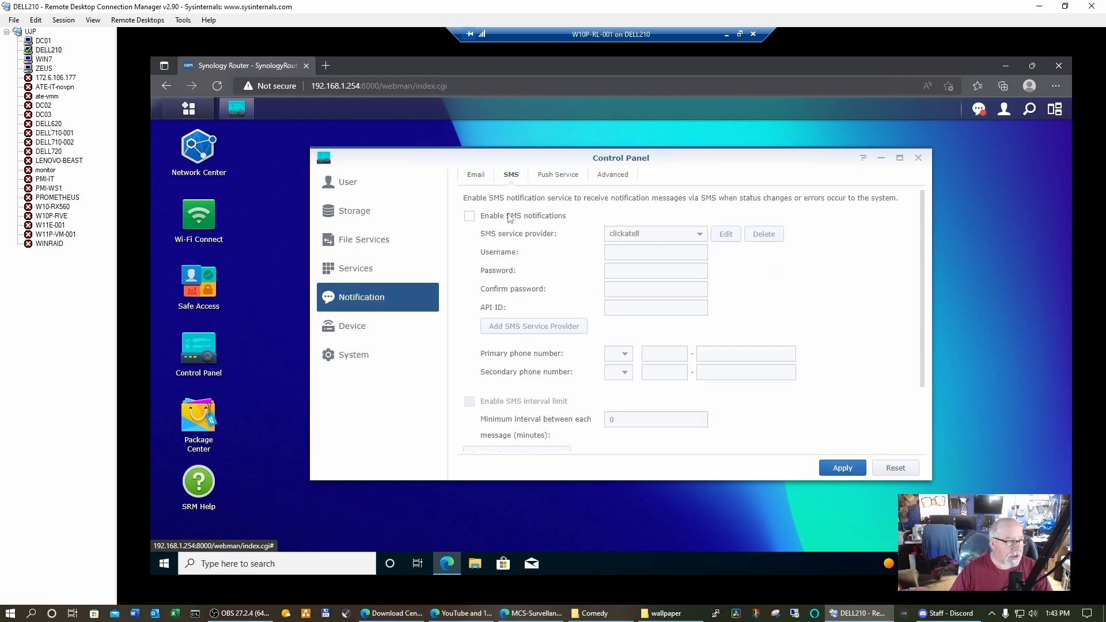
pyautogui.click(558, 177)
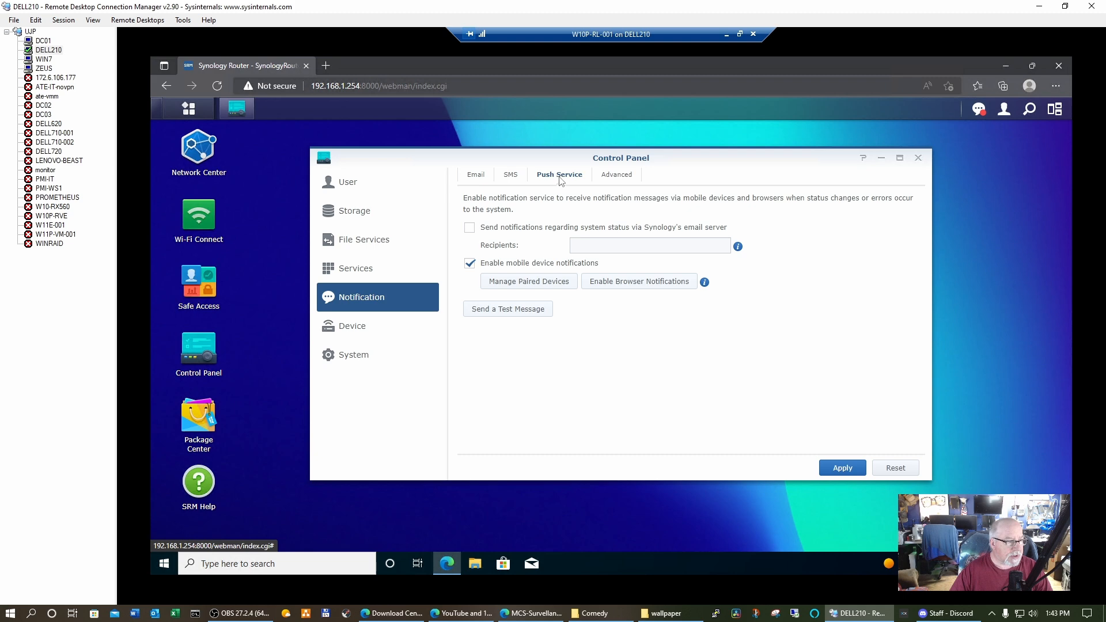
pyautogui.click(622, 180)
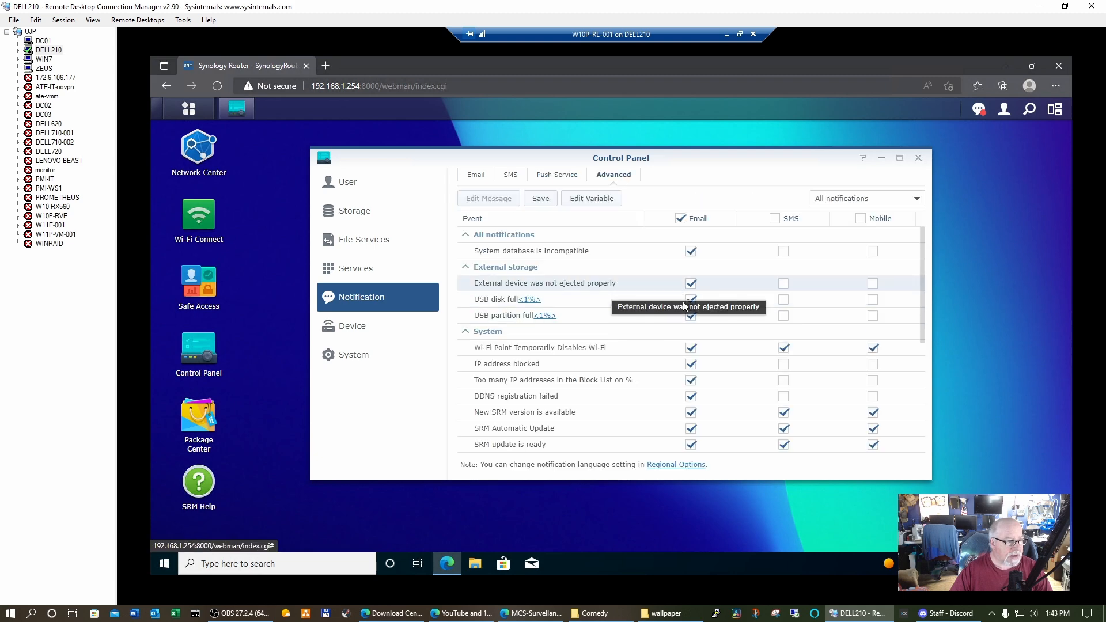
# Examine the device's system information along with its LED, printer and reboot schedule settings
pyautogui.click(365, 324)
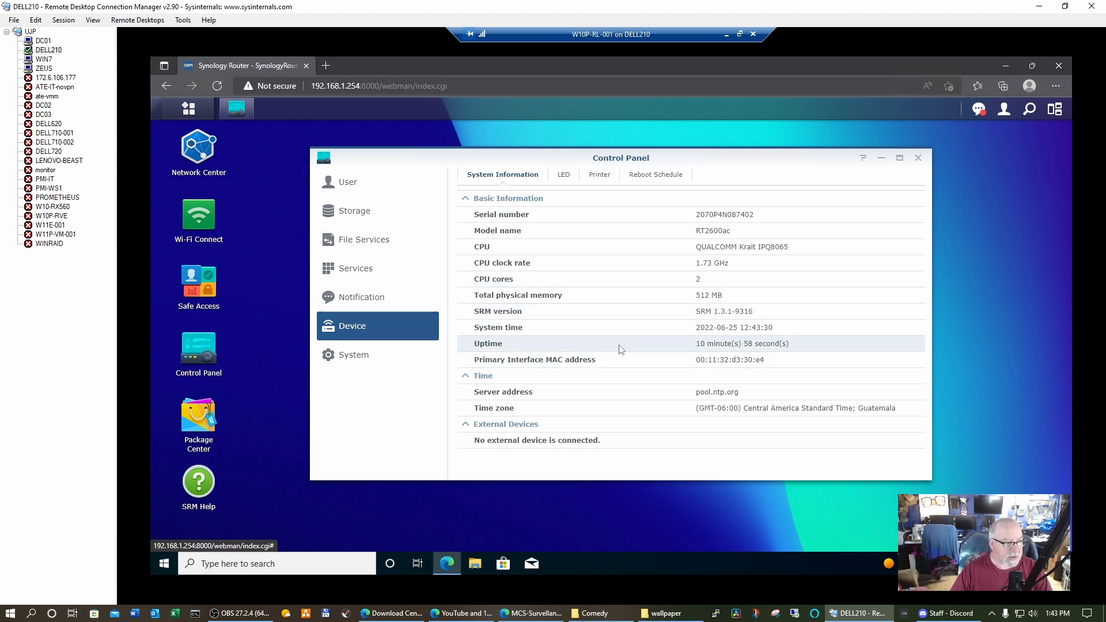
pyautogui.click(567, 177)
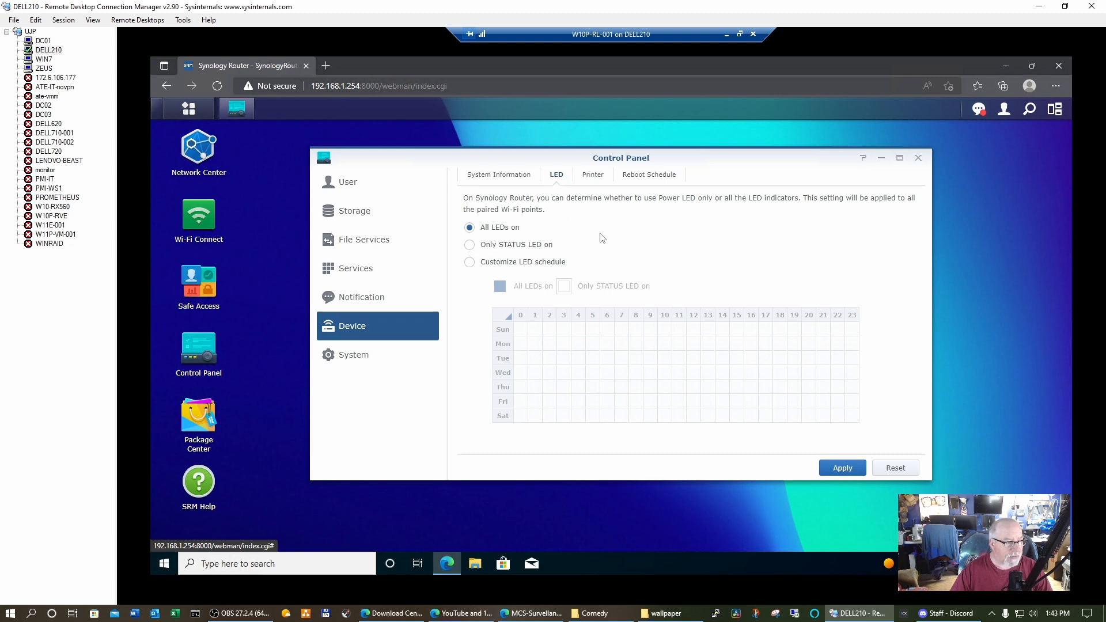
pyautogui.click(593, 175)
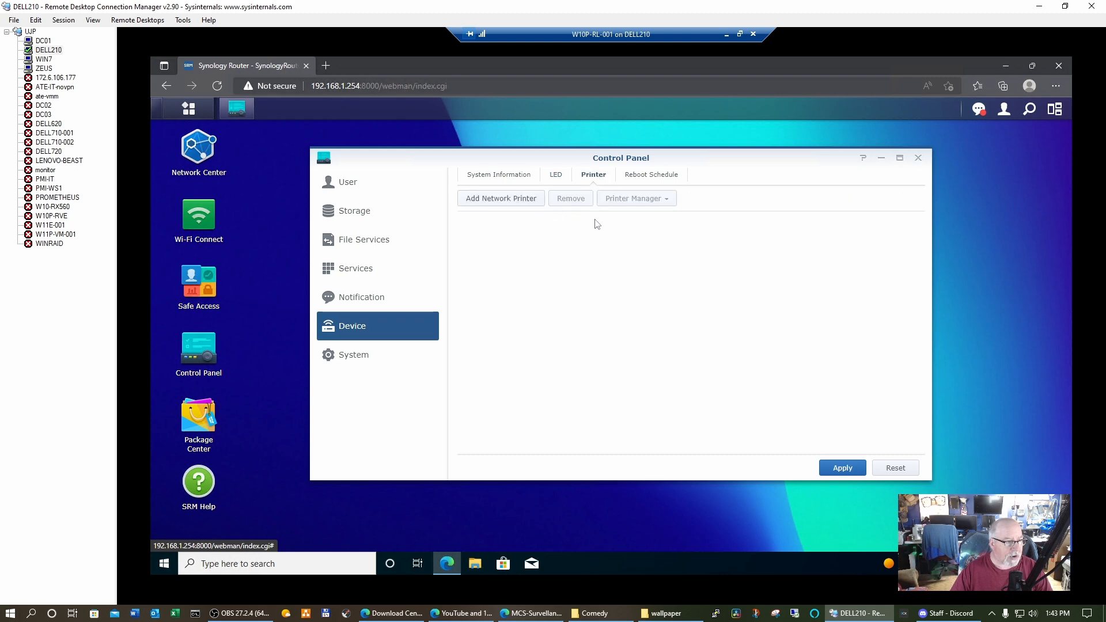
pyautogui.click(643, 177)
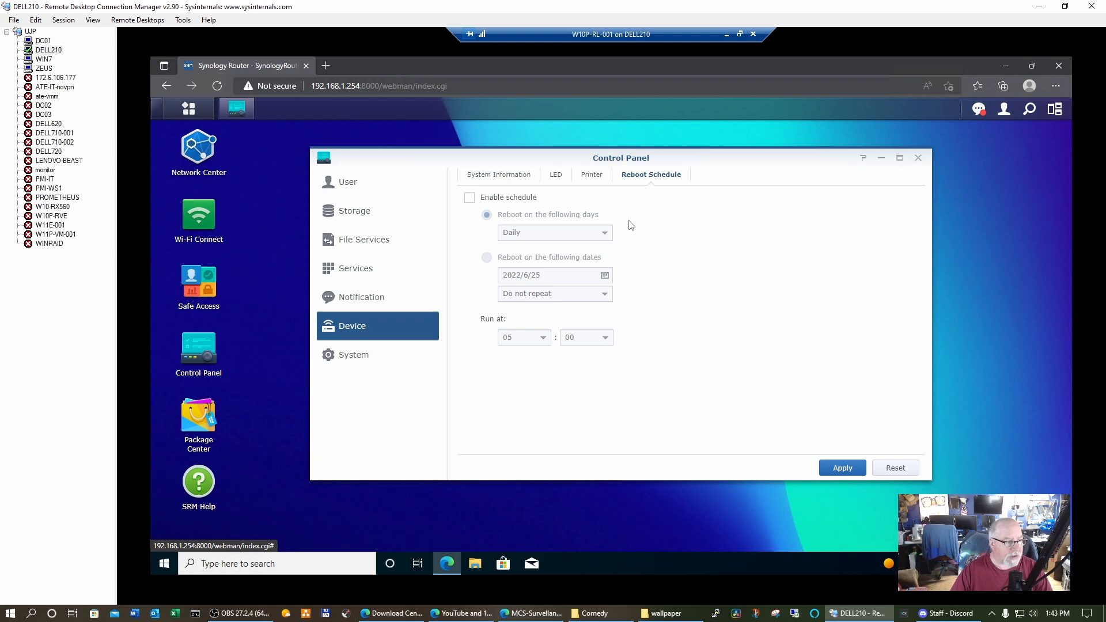
# Check the SRM update status and read through the update status of each system database
pyautogui.click(372, 354)
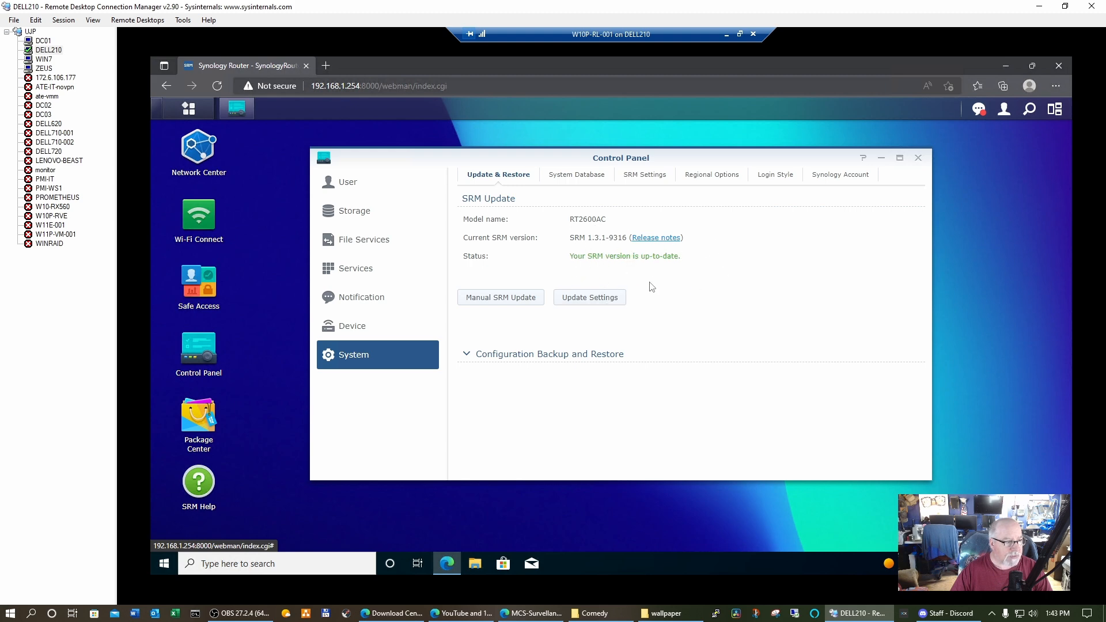
pyautogui.click(593, 178)
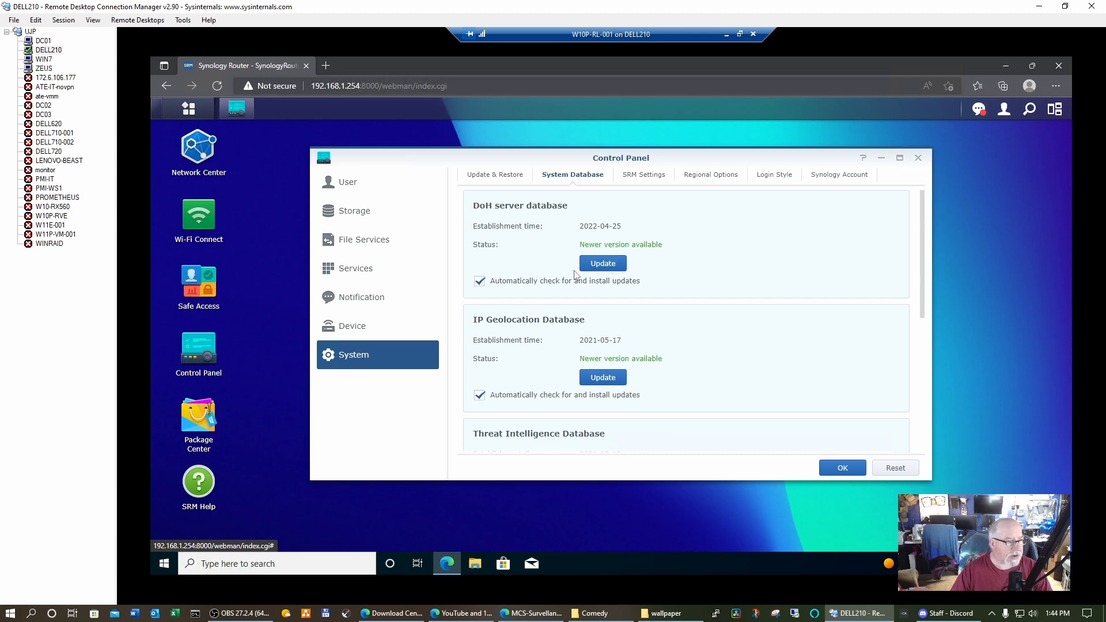
pyautogui.scroll(-2, 574, 273)
pyautogui.scroll(2, 521, 254)
pyautogui.scroll(-2, 633, 344)
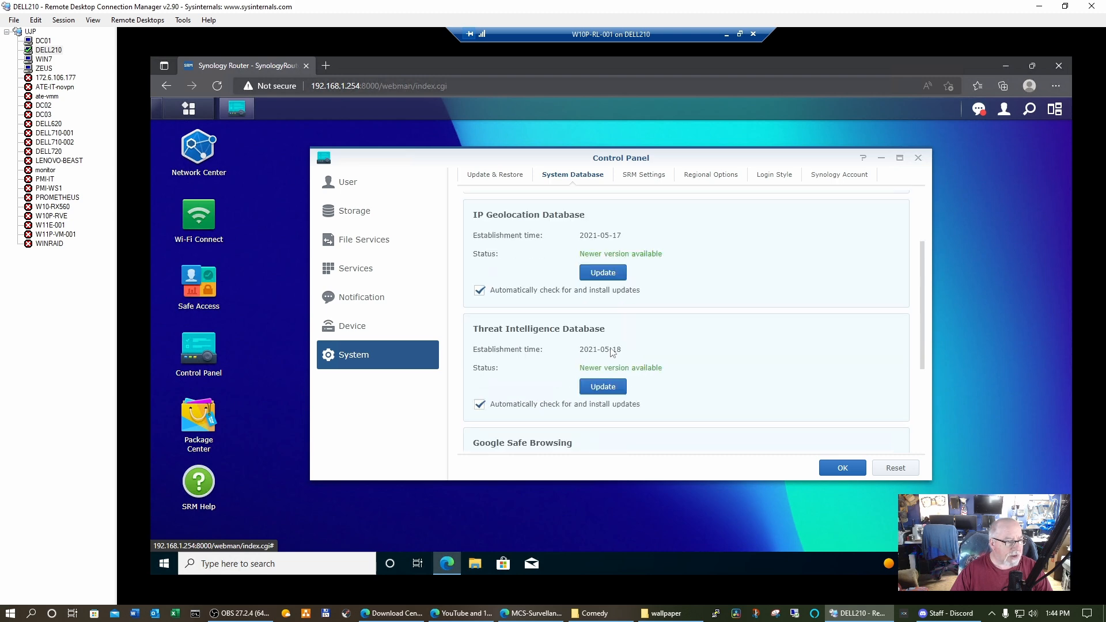
pyautogui.scroll(-3, 612, 353)
pyautogui.scroll(-1, 606, 328)
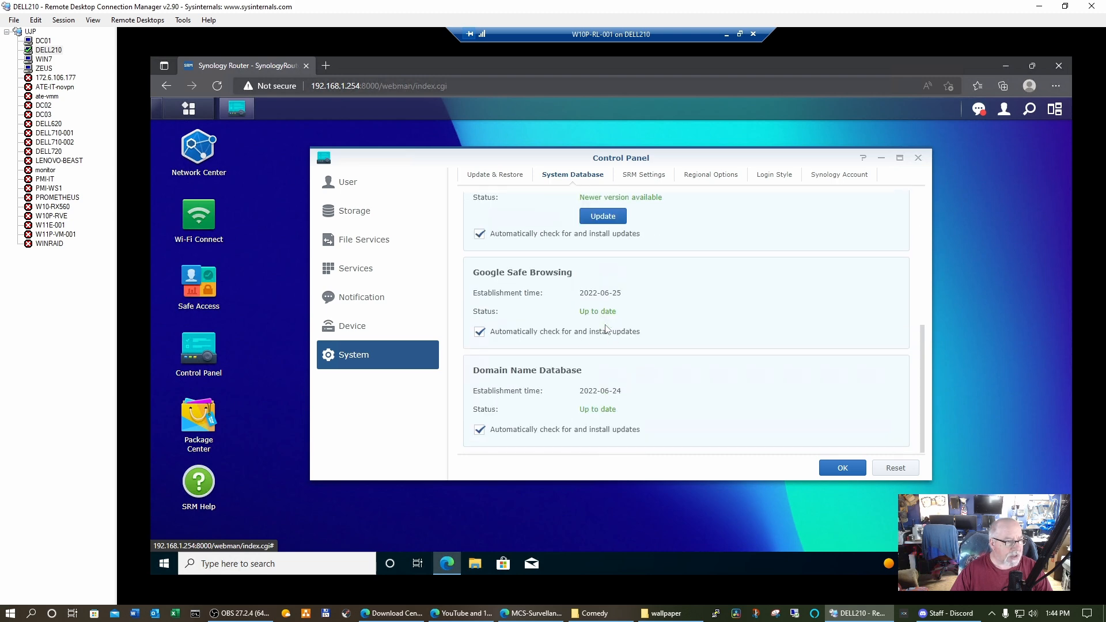
pyautogui.scroll(5, 605, 329)
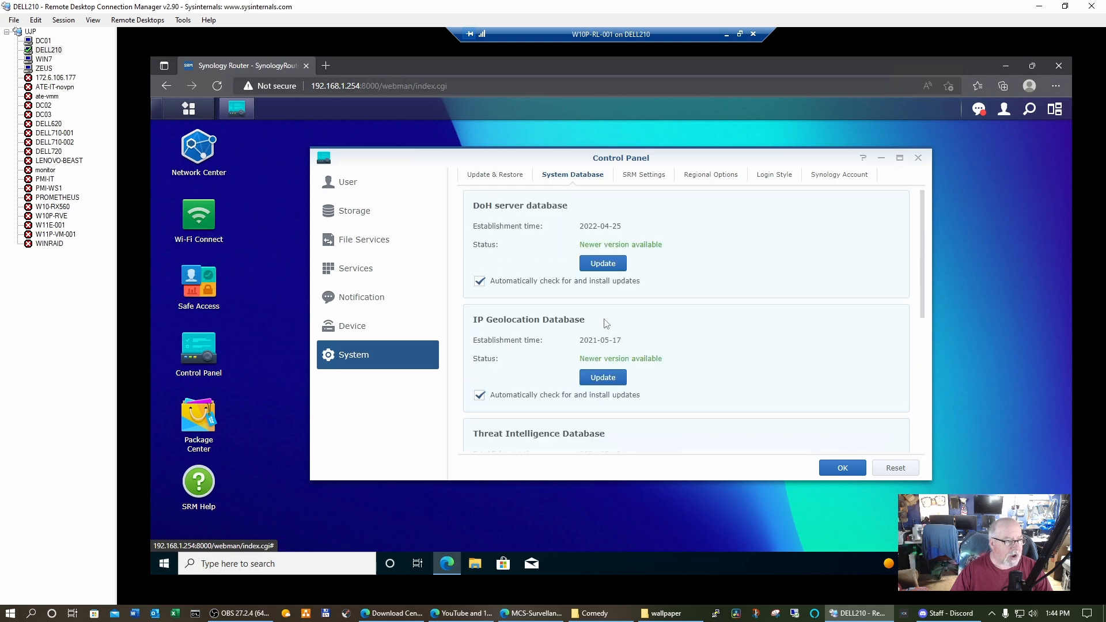
# Recheck the device's basic system information and look over the system databases' update status again
pyautogui.click(372, 332)
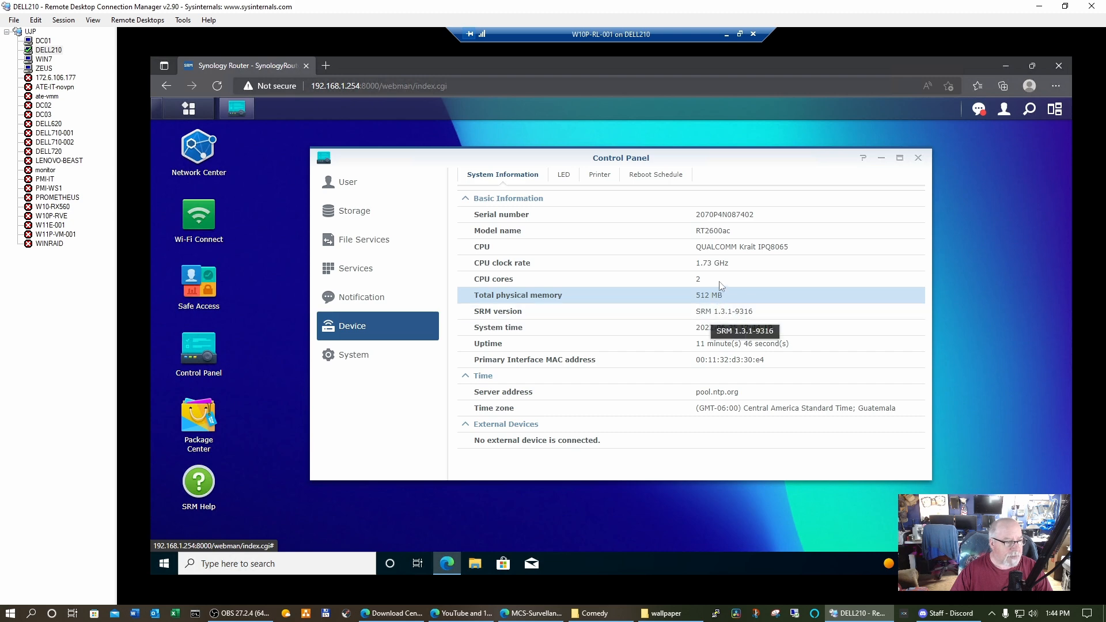
pyautogui.click(347, 358)
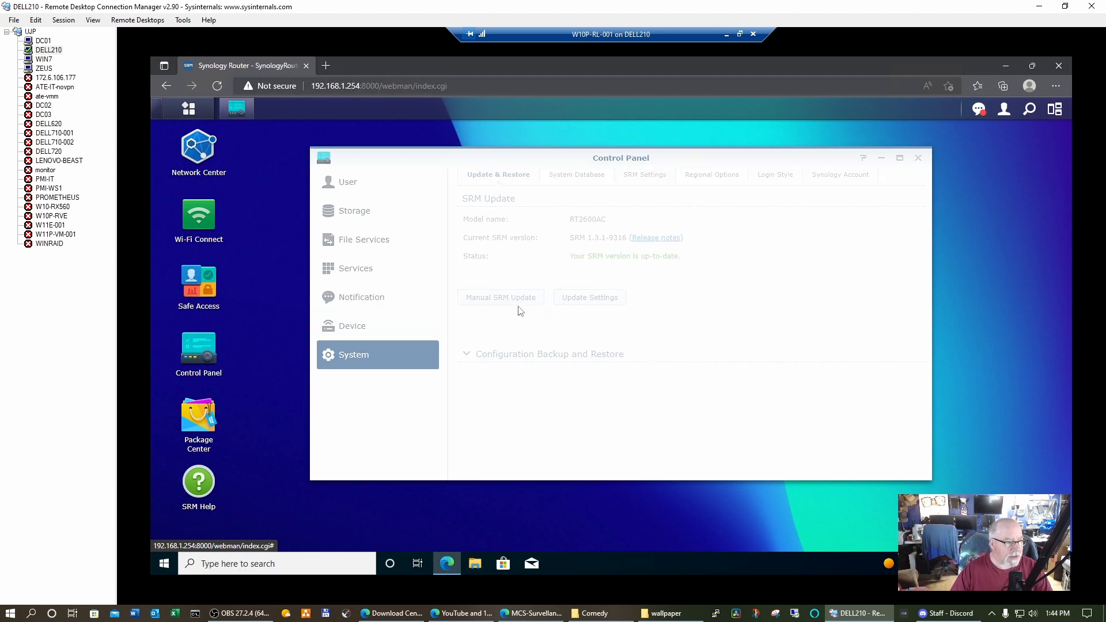
pyautogui.click(594, 179)
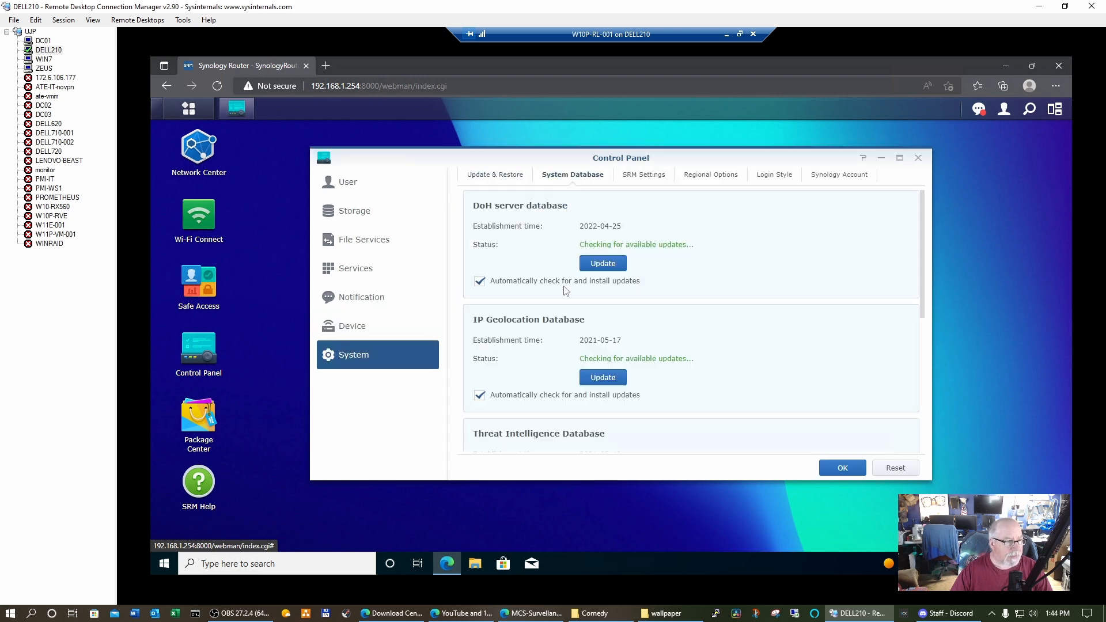
pyautogui.scroll(-3, 537, 303)
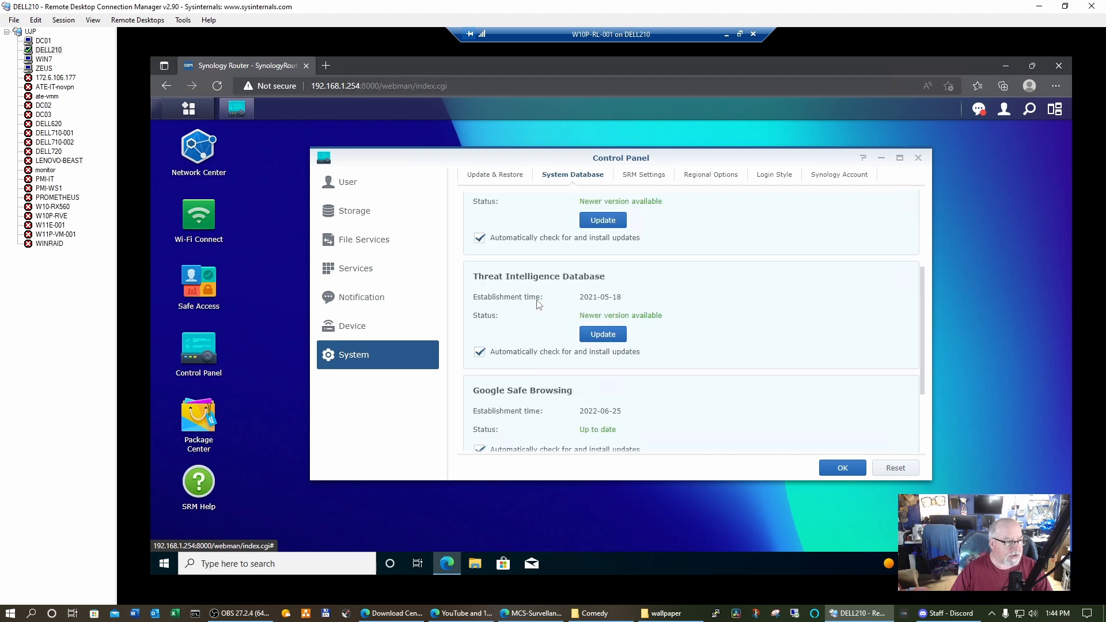
pyautogui.scroll(-2, 537, 303)
pyautogui.scroll(5, 537, 303)
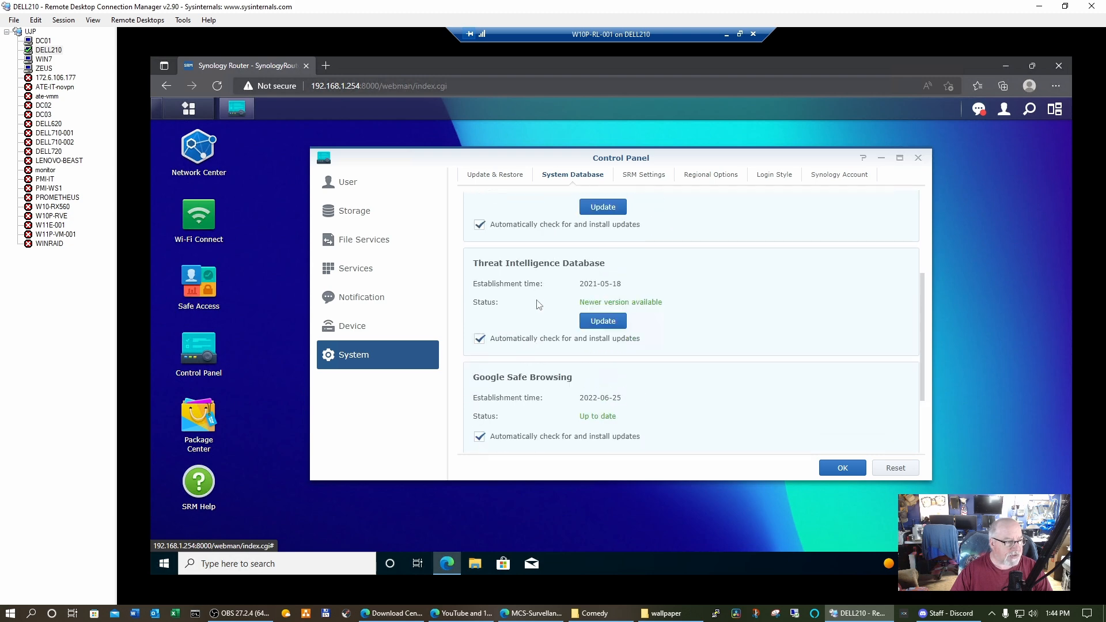
# Examine the general SRM settings, including the server name, default ports and network discovery options
pyautogui.click(660, 179)
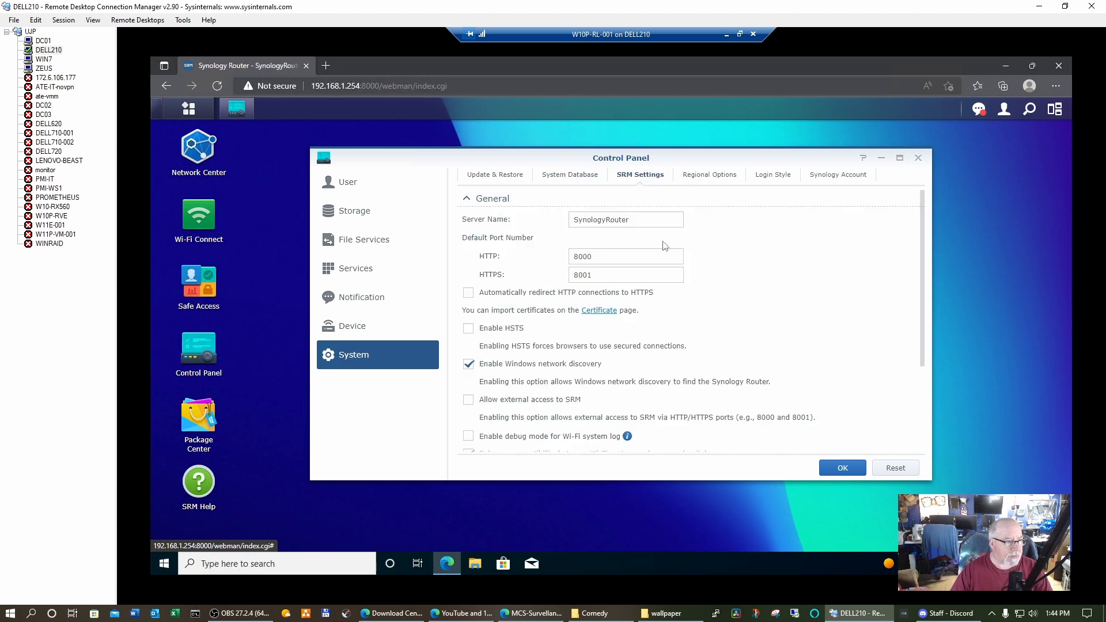
pyautogui.doubleClick(638, 218)
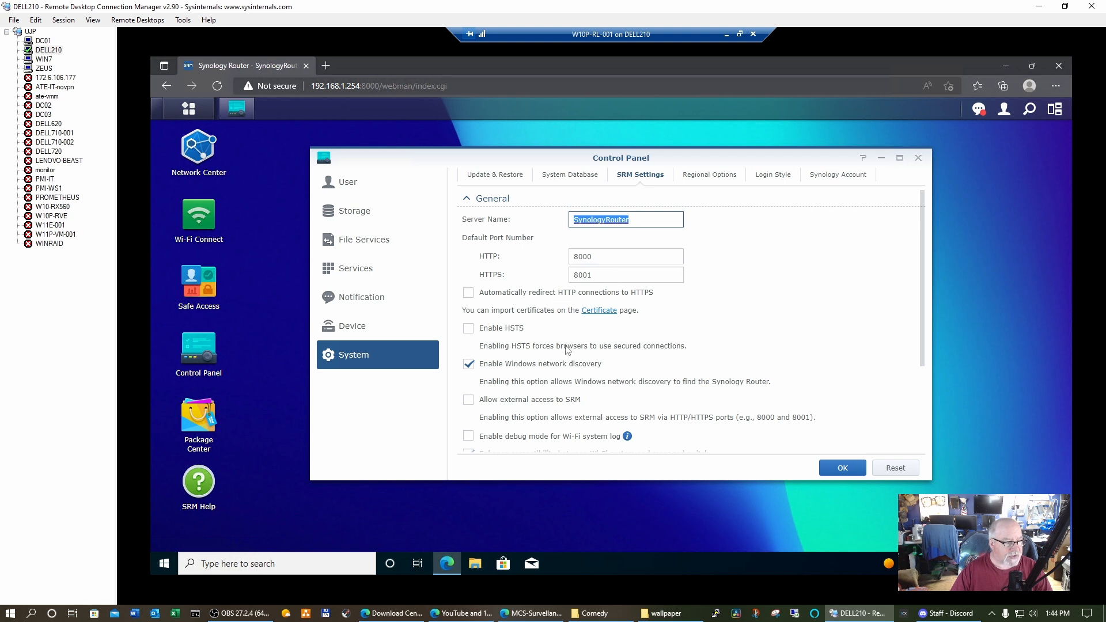
pyautogui.scroll(-3, 567, 350)
pyautogui.scroll(3, 567, 350)
# Review the regional options, login style and Synology Account settings, and close the Control Panel
pyautogui.click(714, 176)
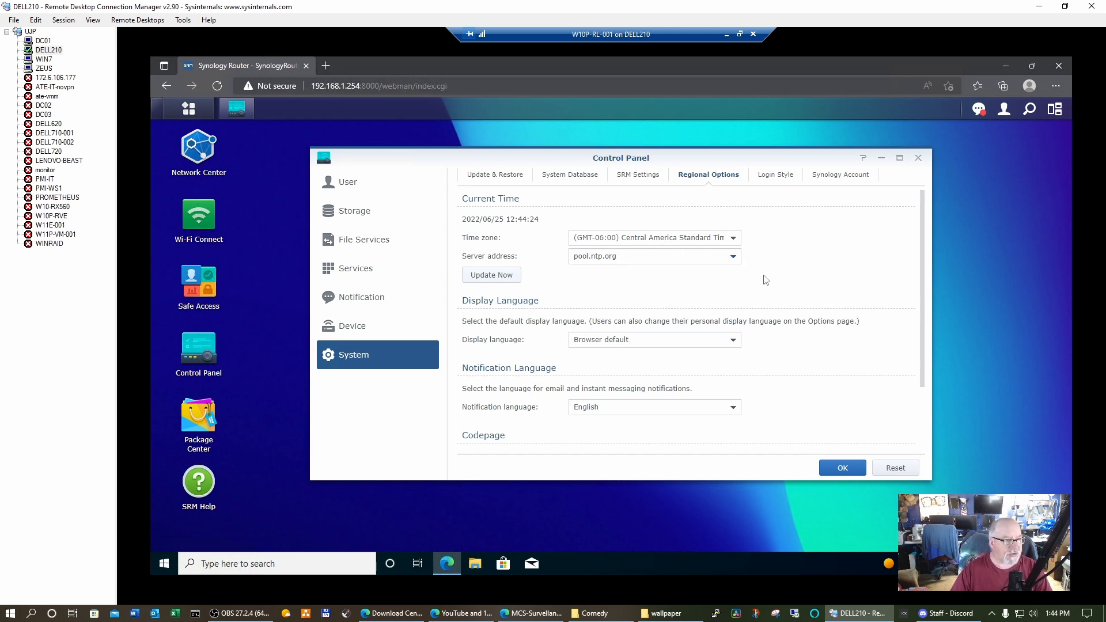
pyautogui.click(772, 176)
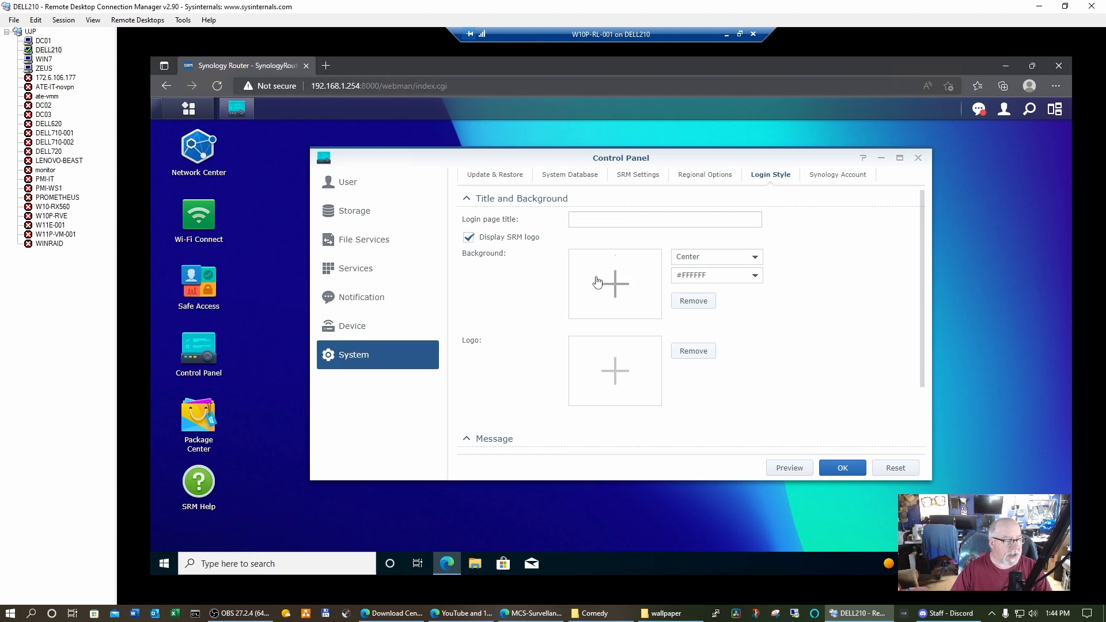
pyautogui.click(839, 178)
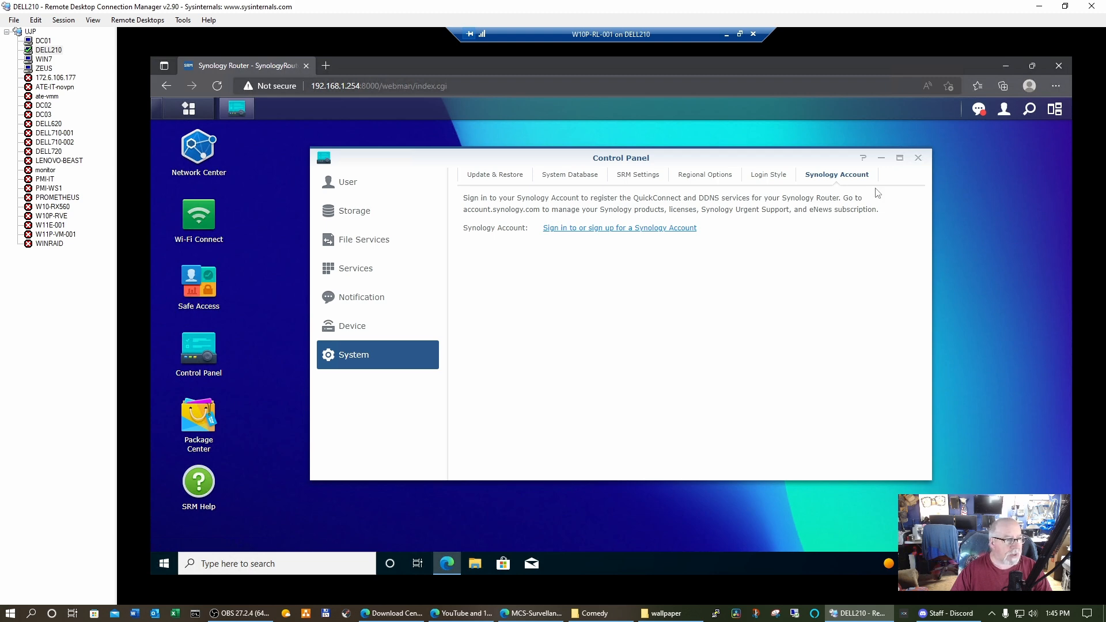
pyautogui.click(918, 158)
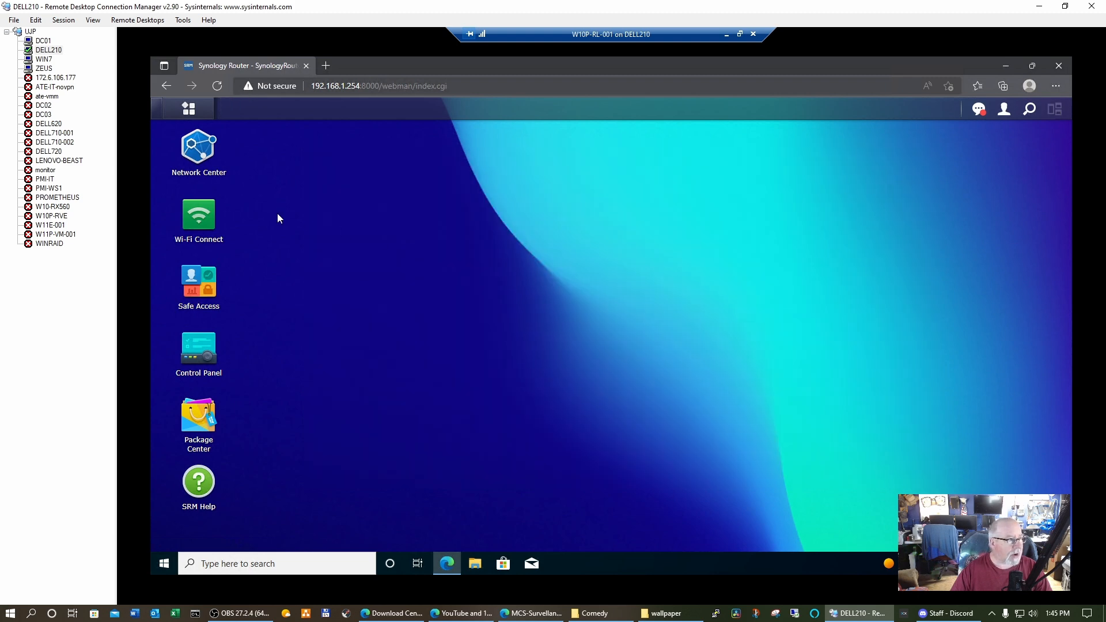
# Open Network Center to check the router's connection status, and bring up the Internet connection settings
pyautogui.click(199, 150)
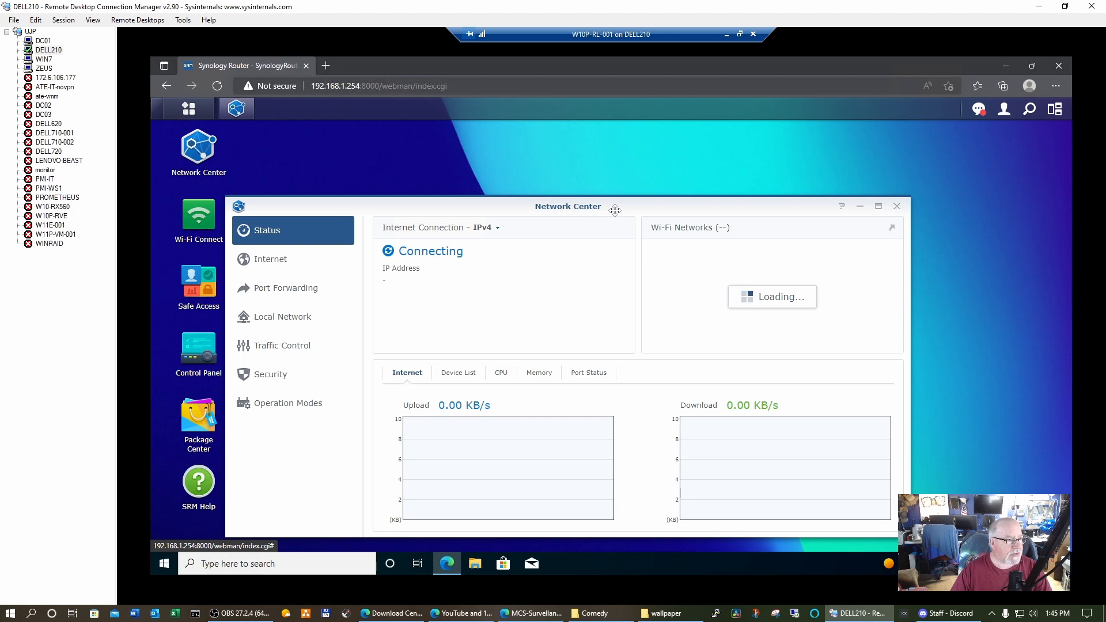
pyautogui.moveTo(621, 202); pyautogui.dragTo(695, 150)
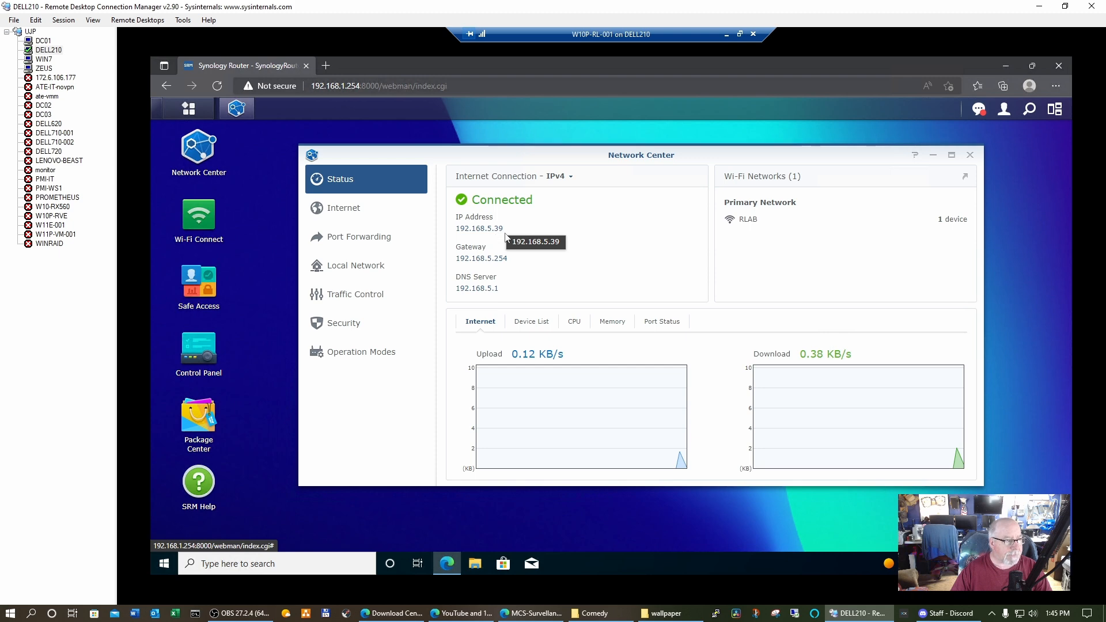
pyautogui.click(339, 207)
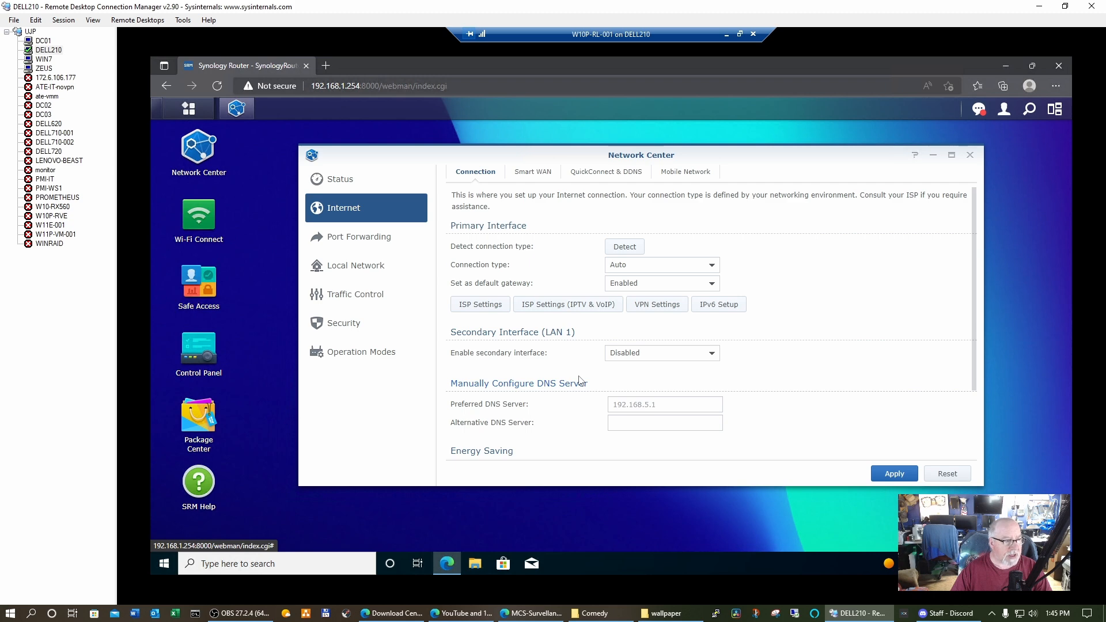
# Review the Internet connection page and the port forwarding settings, including port triggering, DMZ and NAT pass-through
pyautogui.scroll(-1, 579, 380)
pyautogui.scroll(1, 579, 381)
pyautogui.click(368, 245)
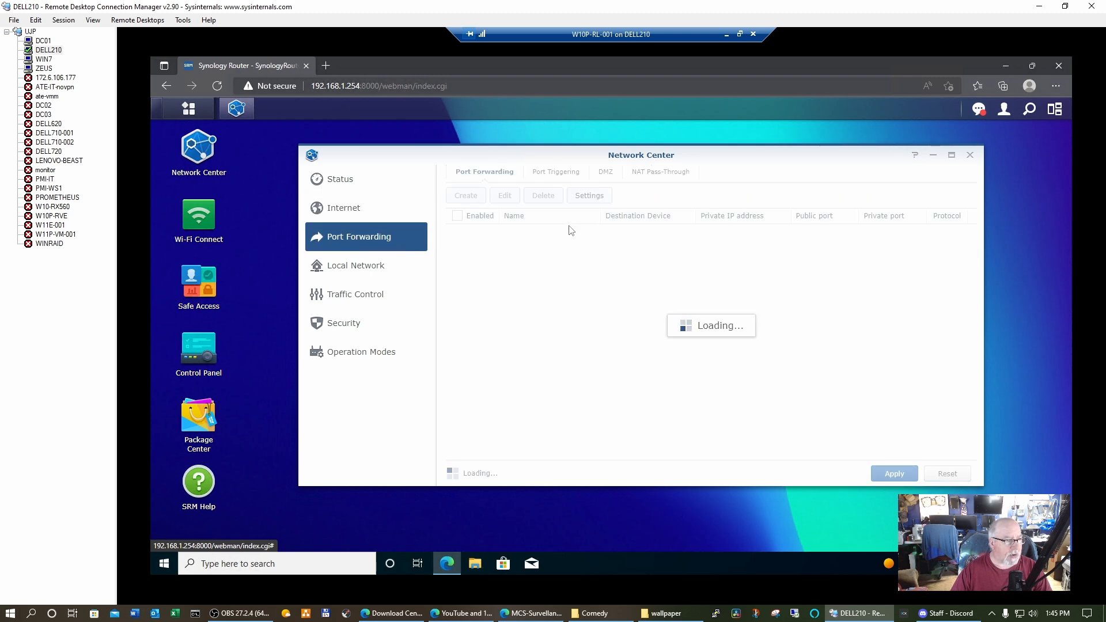
pyautogui.click(570, 174)
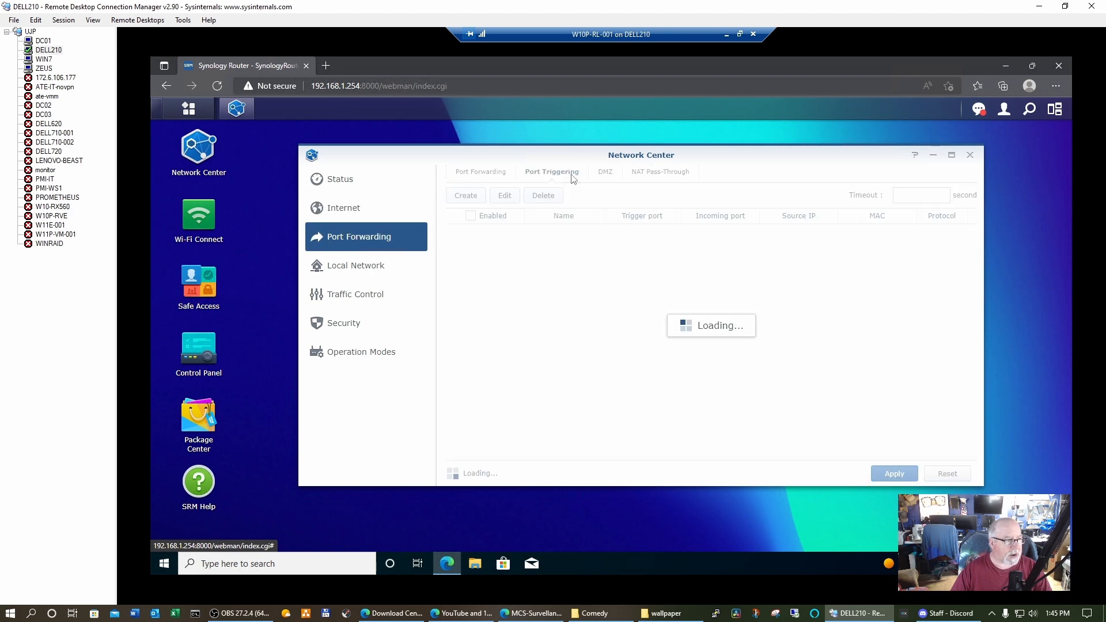
pyautogui.click(613, 174)
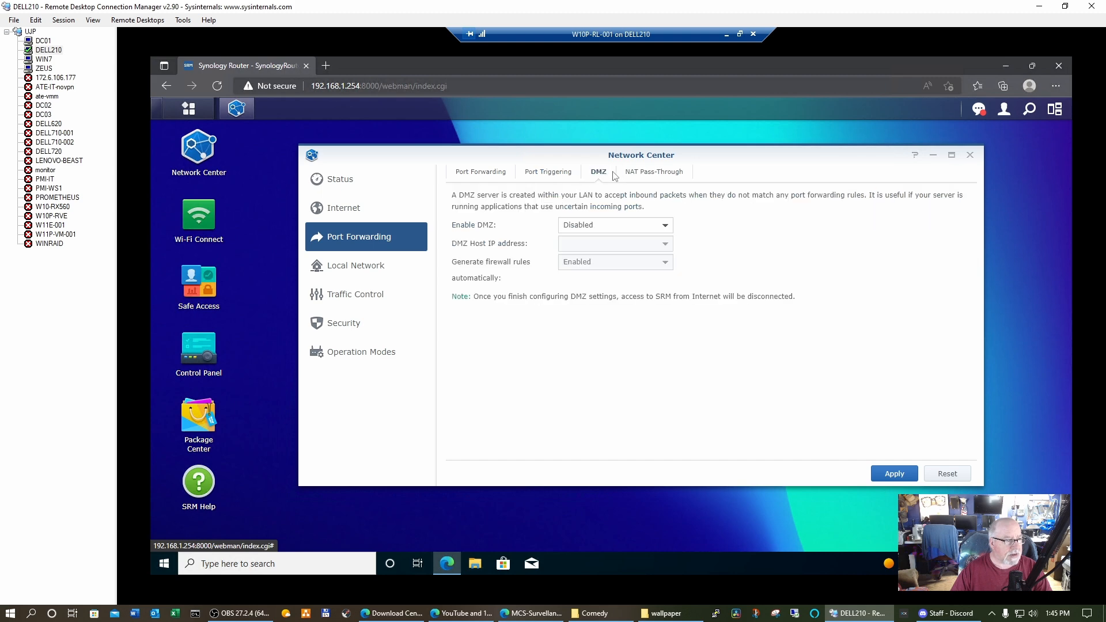
pyautogui.click(648, 174)
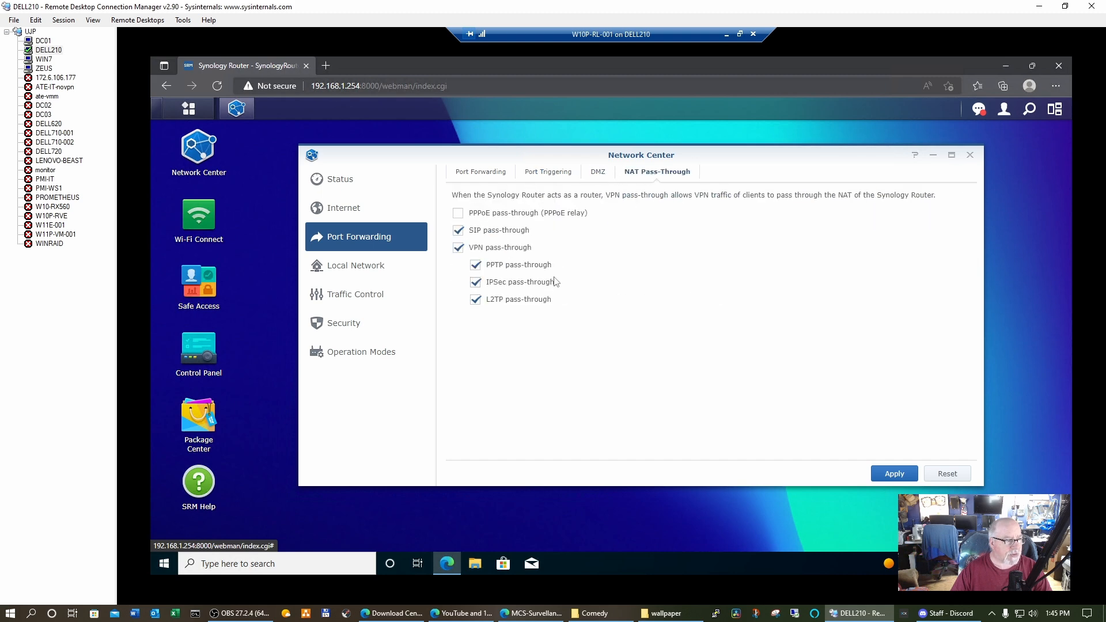
# Review the local network settings, covering the network list, DHCP clients, DHCP reservations and static routes
pyautogui.click(370, 274)
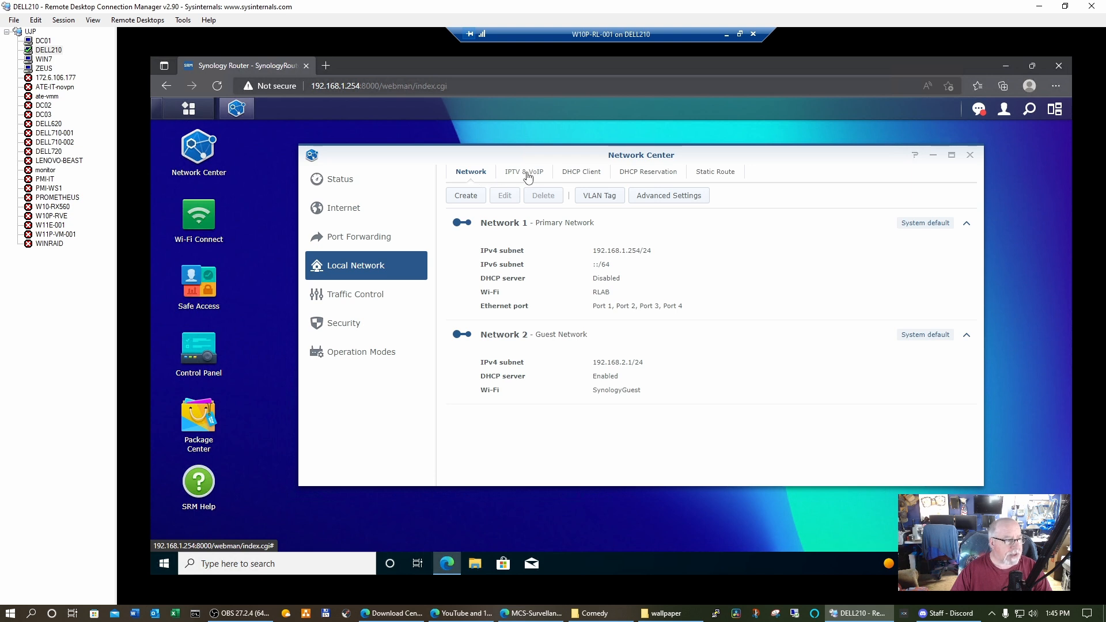
pyautogui.click(584, 172)
pyautogui.click(648, 174)
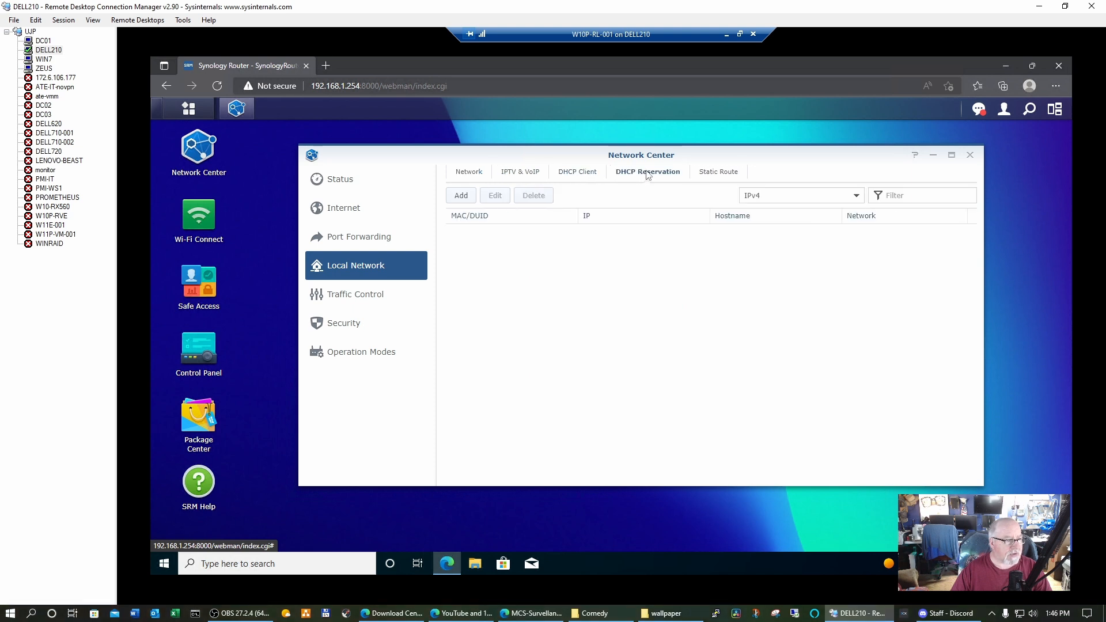
pyautogui.click(720, 177)
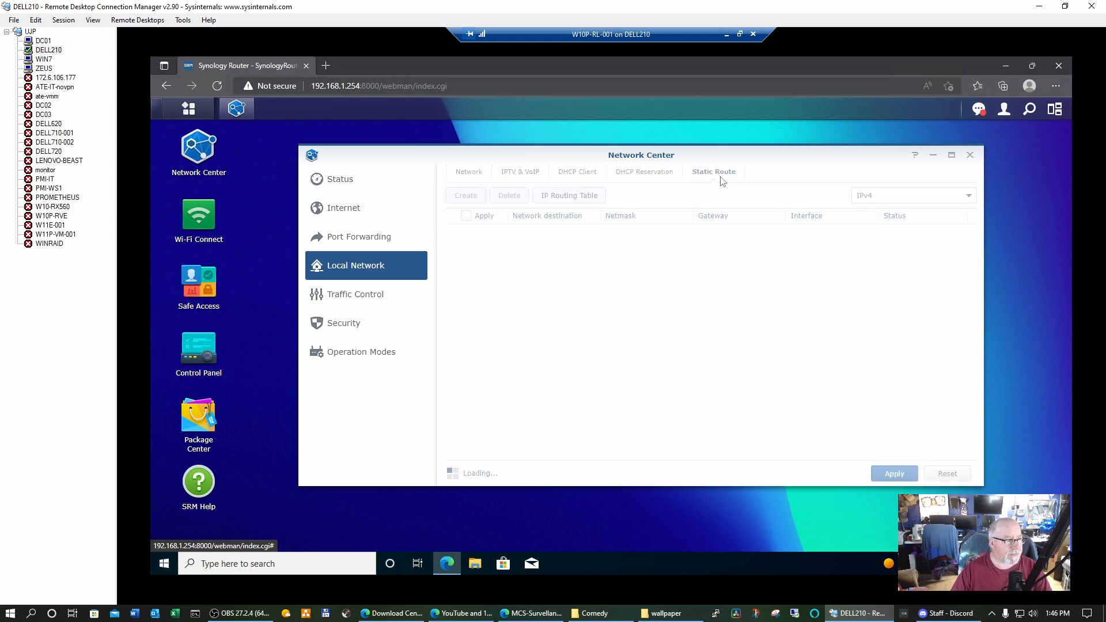
# Examine the traffic control device list along with its advanced, monitoring and report settings
pyautogui.click(364, 294)
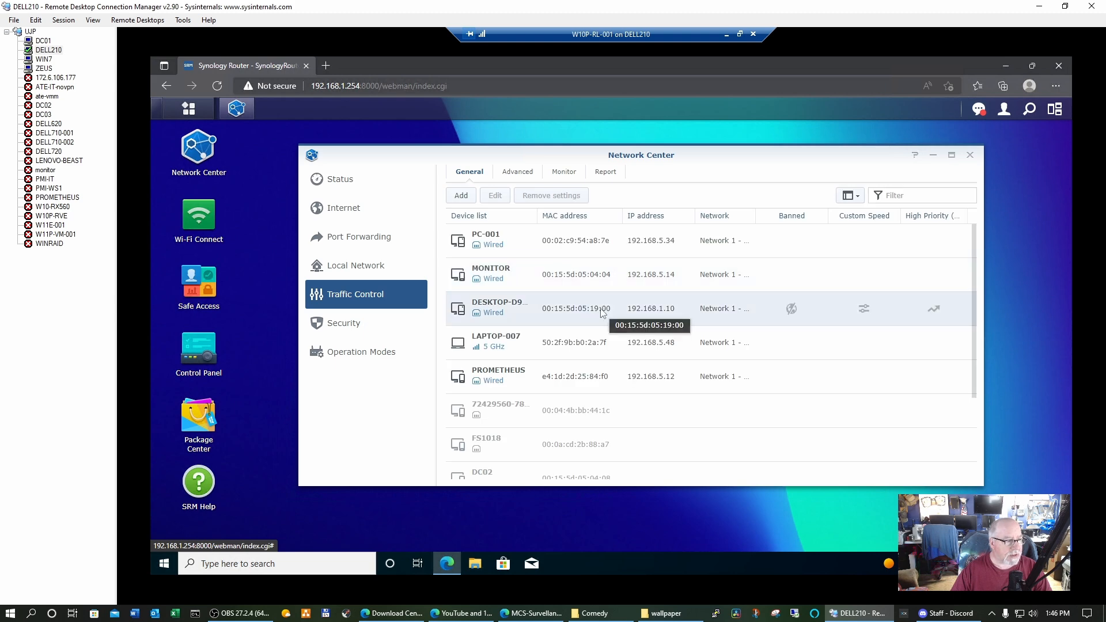
pyautogui.scroll(-2, 602, 313)
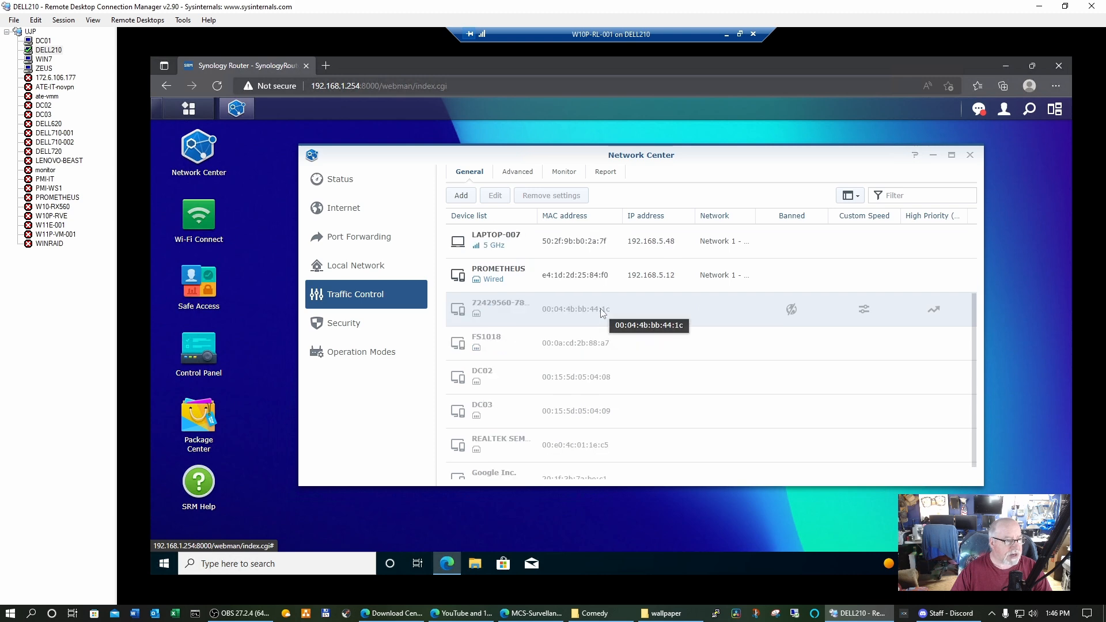
pyautogui.scroll(2, 603, 313)
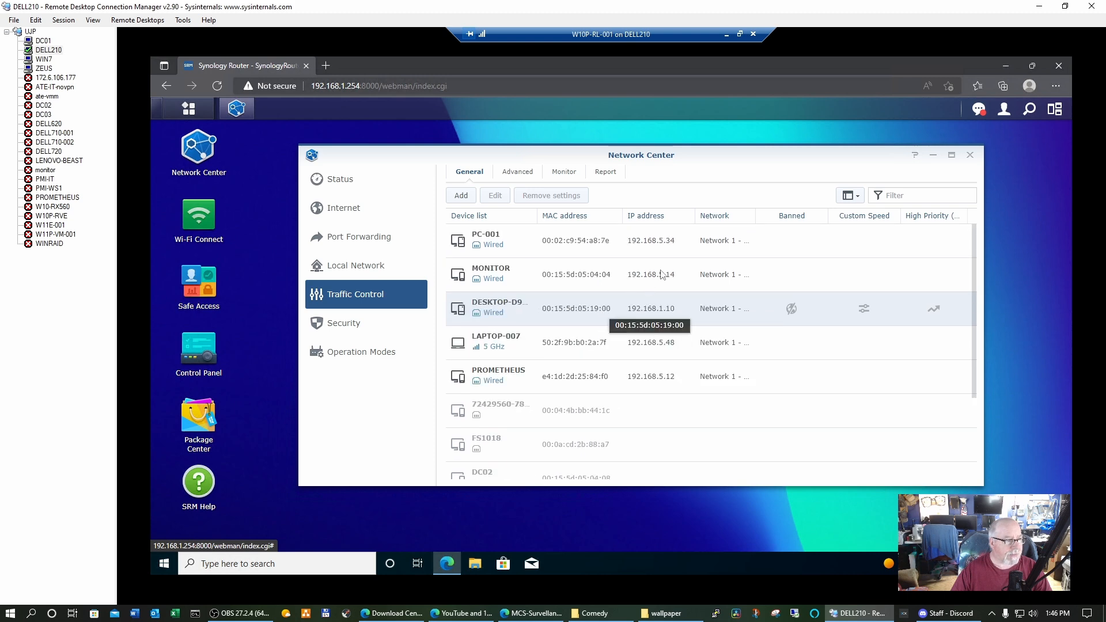
pyautogui.click(517, 172)
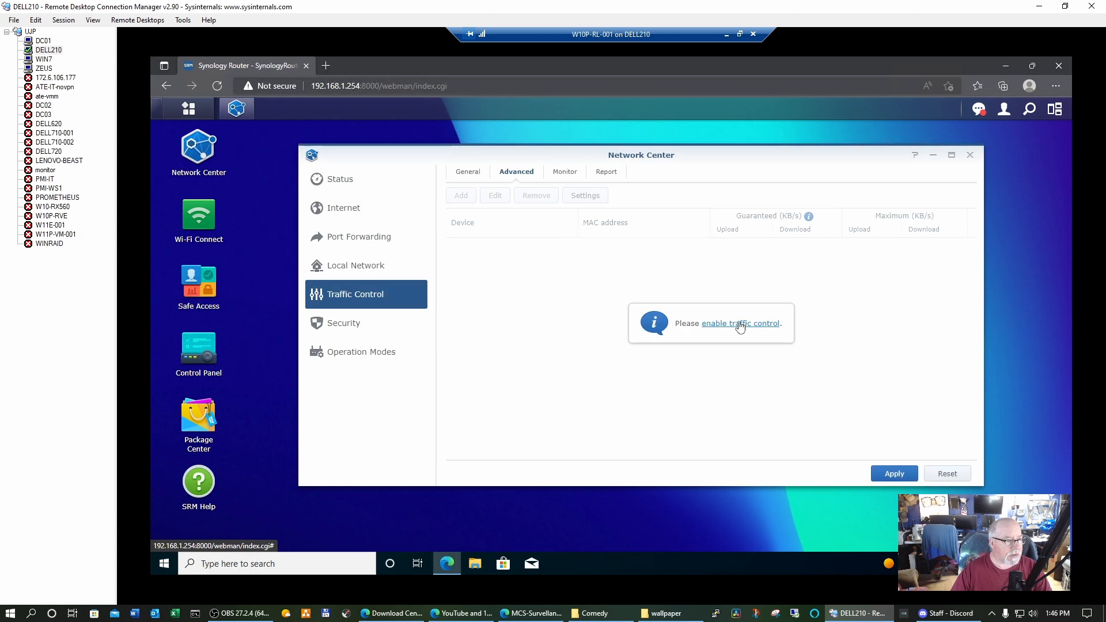
pyautogui.click(567, 172)
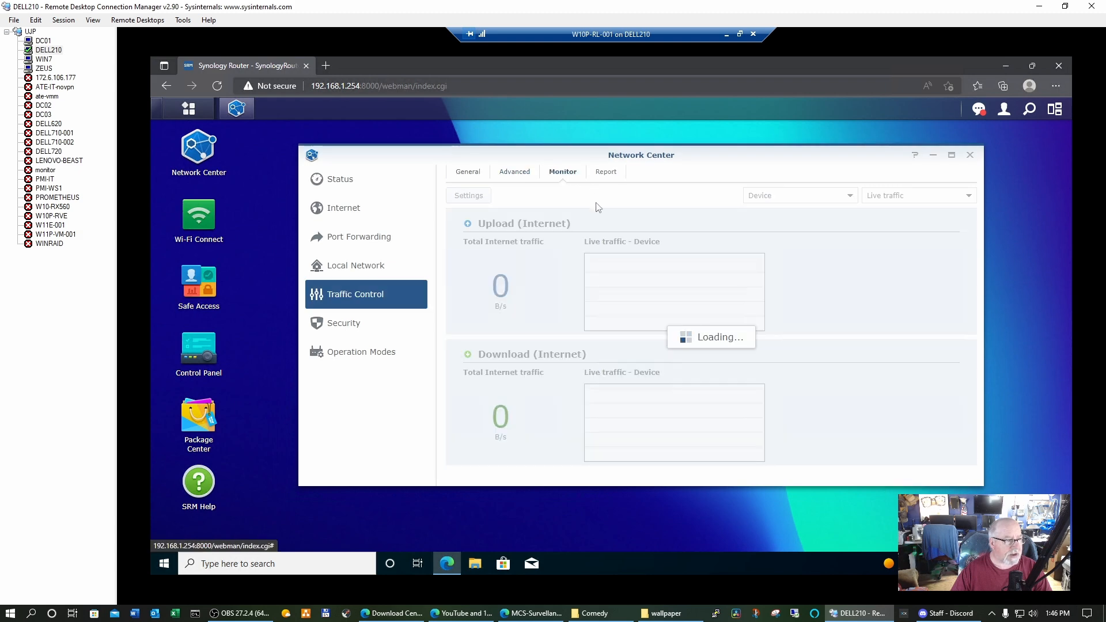
pyautogui.click(606, 172)
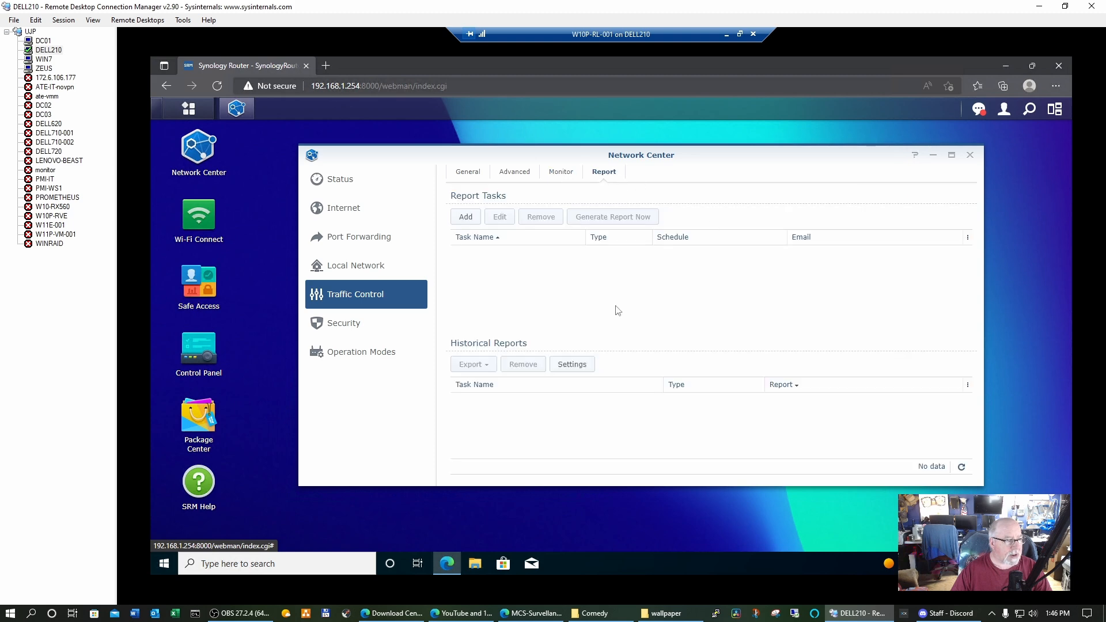
# Inspect the general security, firewall, service and auto block settings, and bring up the operation modes
pyautogui.click(388, 332)
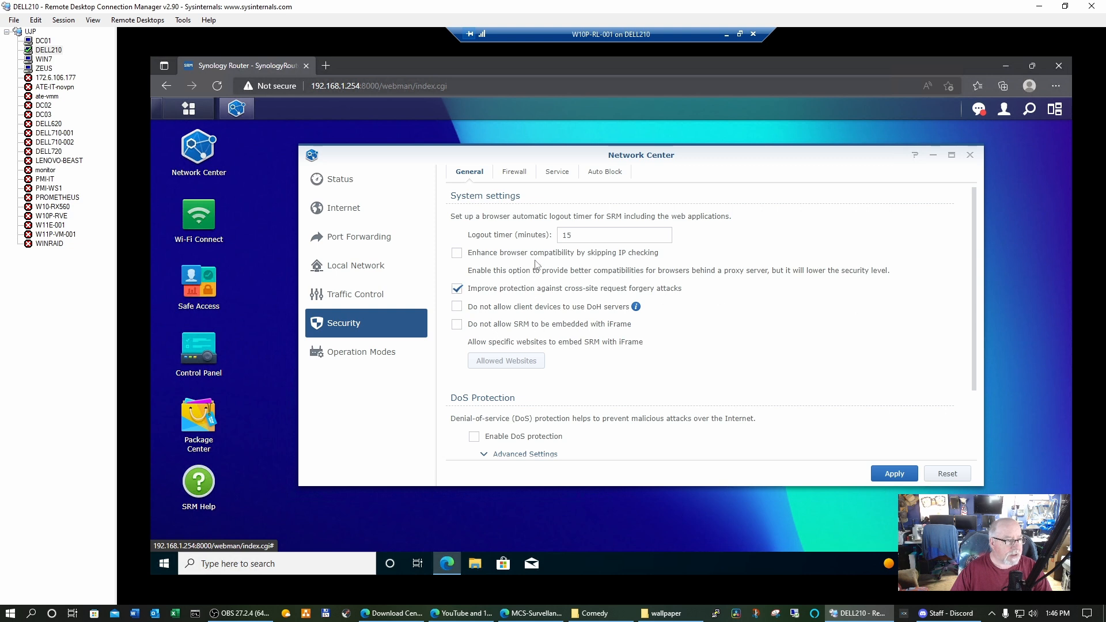
pyautogui.scroll(-1, 623, 364)
pyautogui.scroll(1, 624, 365)
pyautogui.click(518, 172)
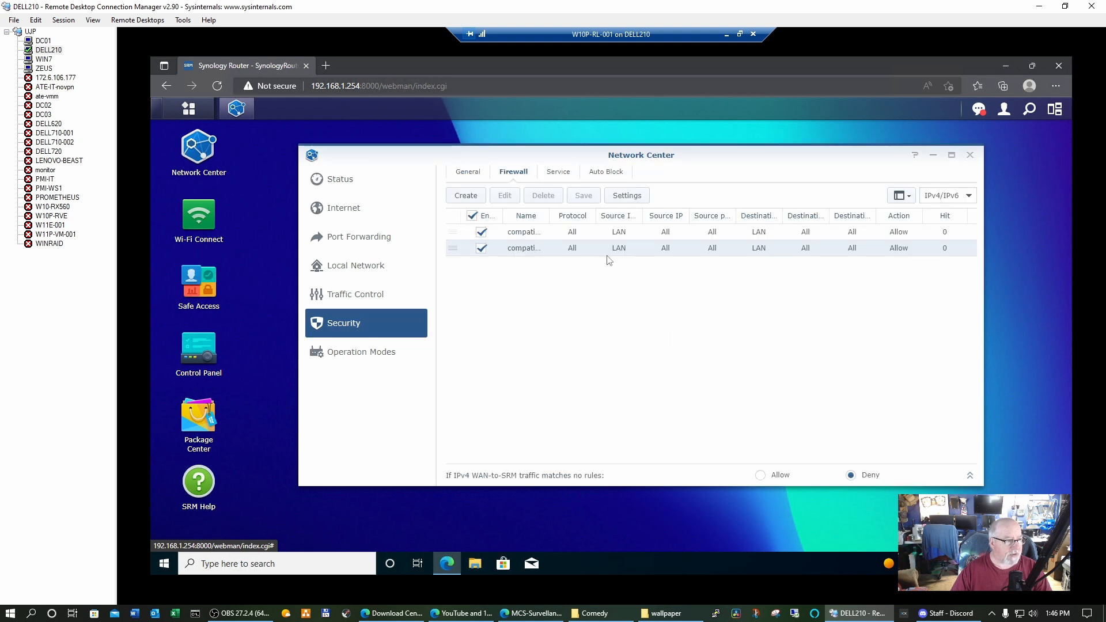
pyautogui.click(559, 173)
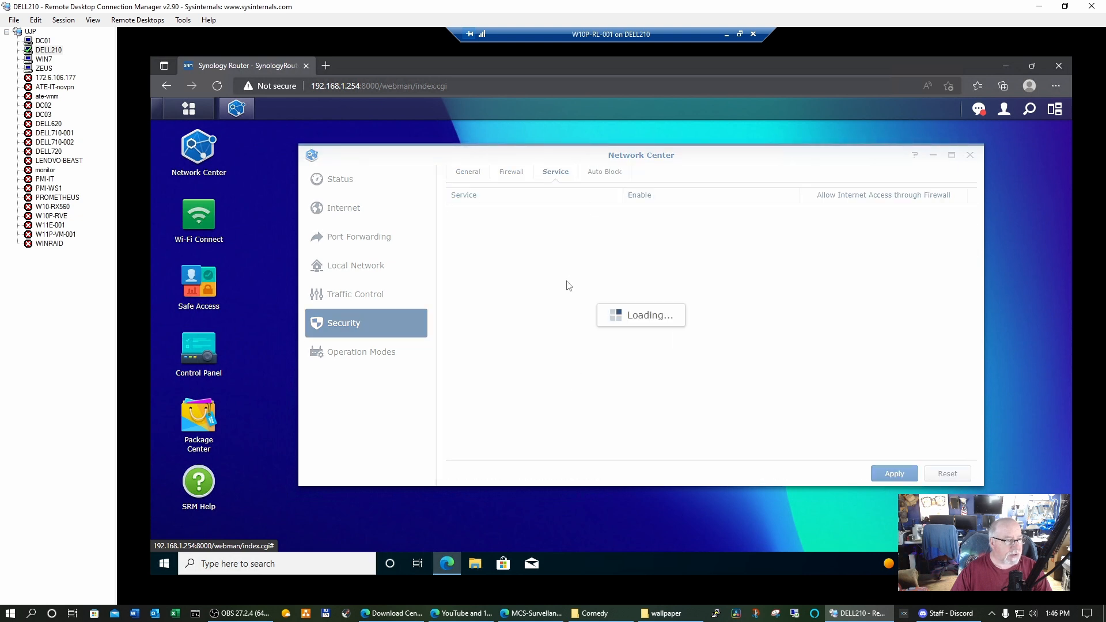
pyautogui.click(614, 176)
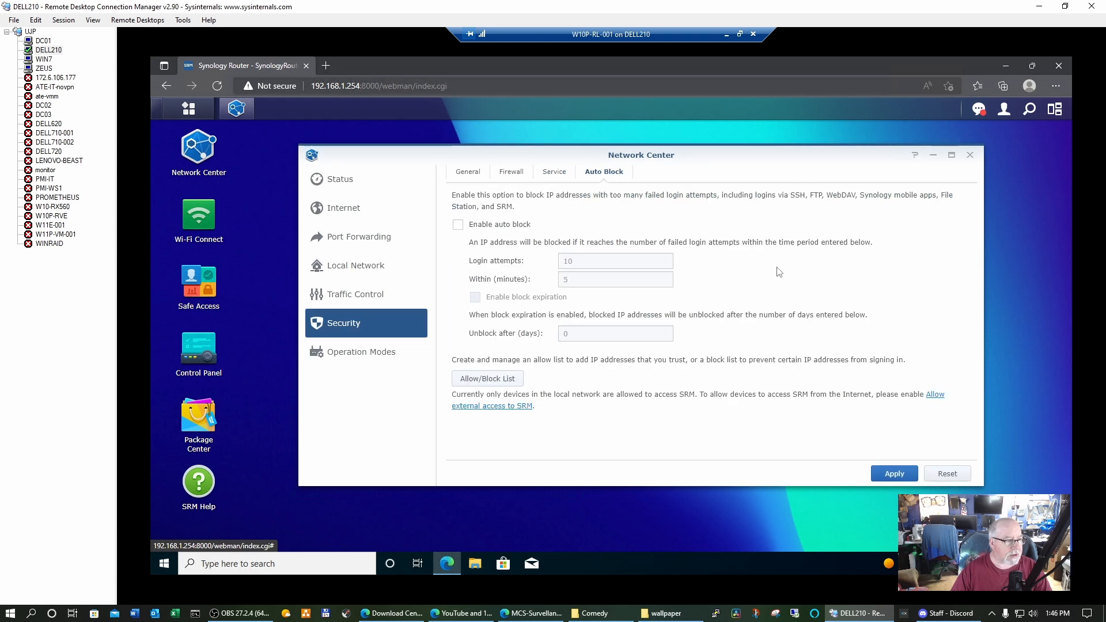
pyautogui.click(361, 354)
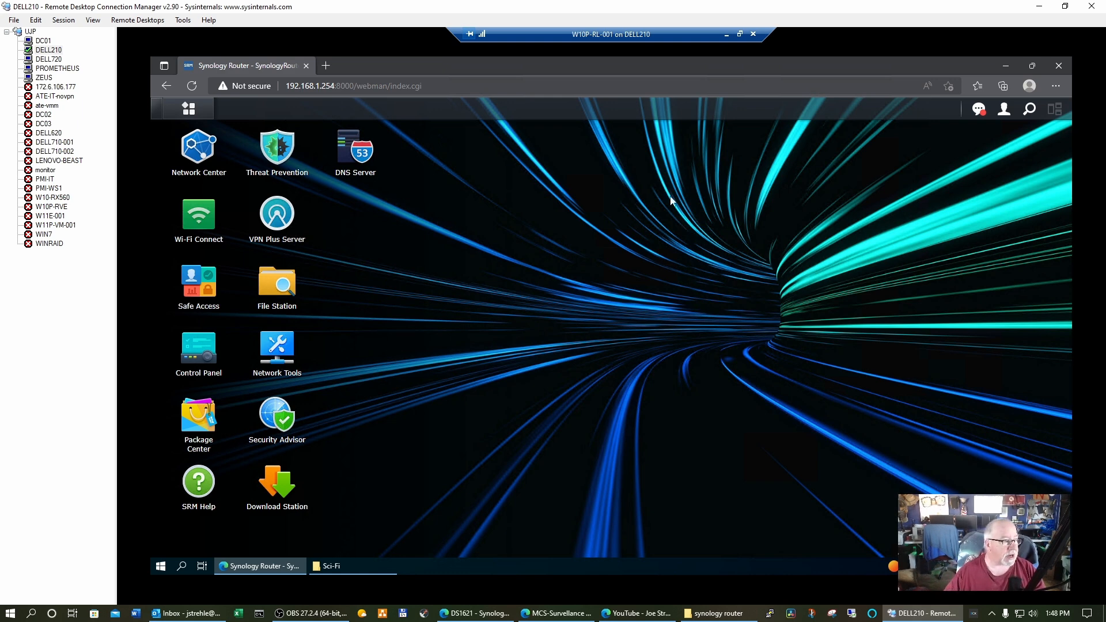
# Open Wi-Fi Connect maximized, check the Wi-Fi system status, and bring up the Wi-Fi network settings
pyautogui.click(200, 216)
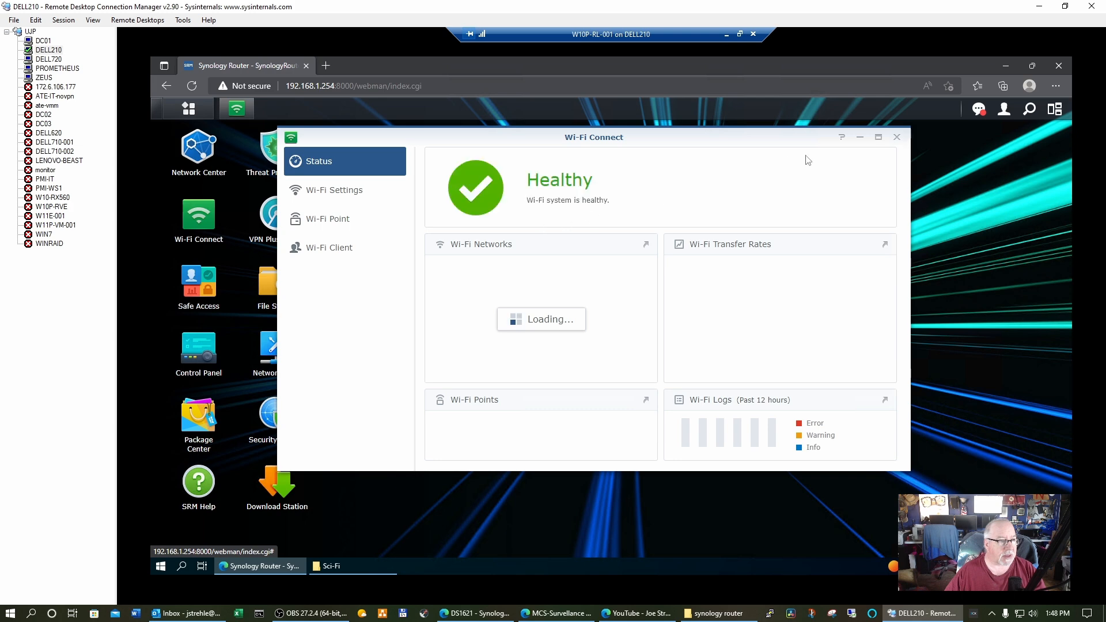
pyautogui.click(879, 138)
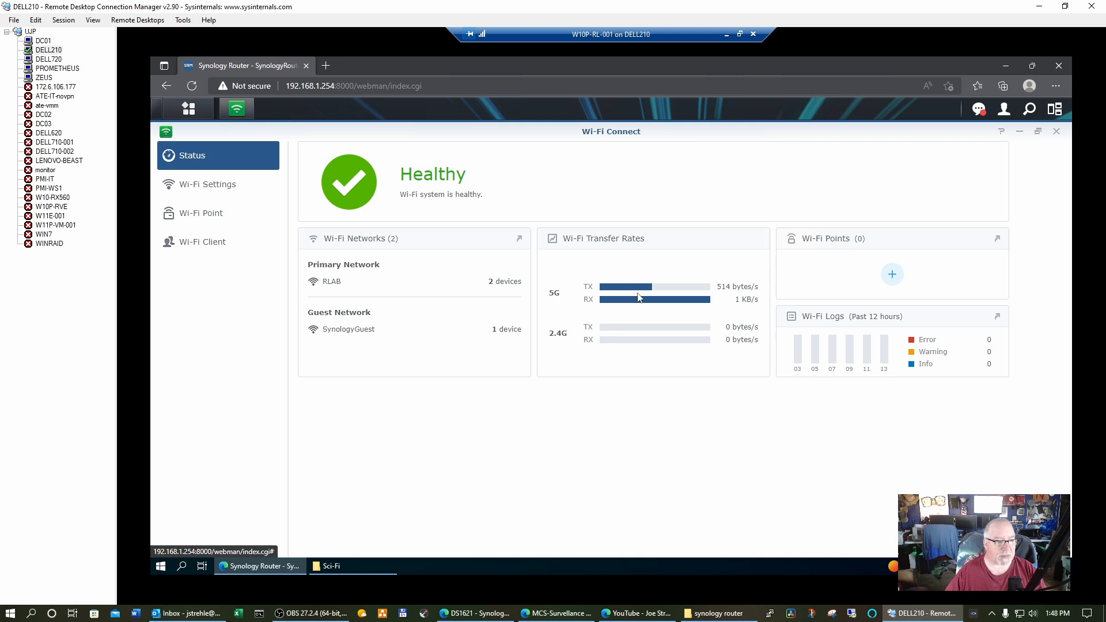
pyautogui.click(221, 188)
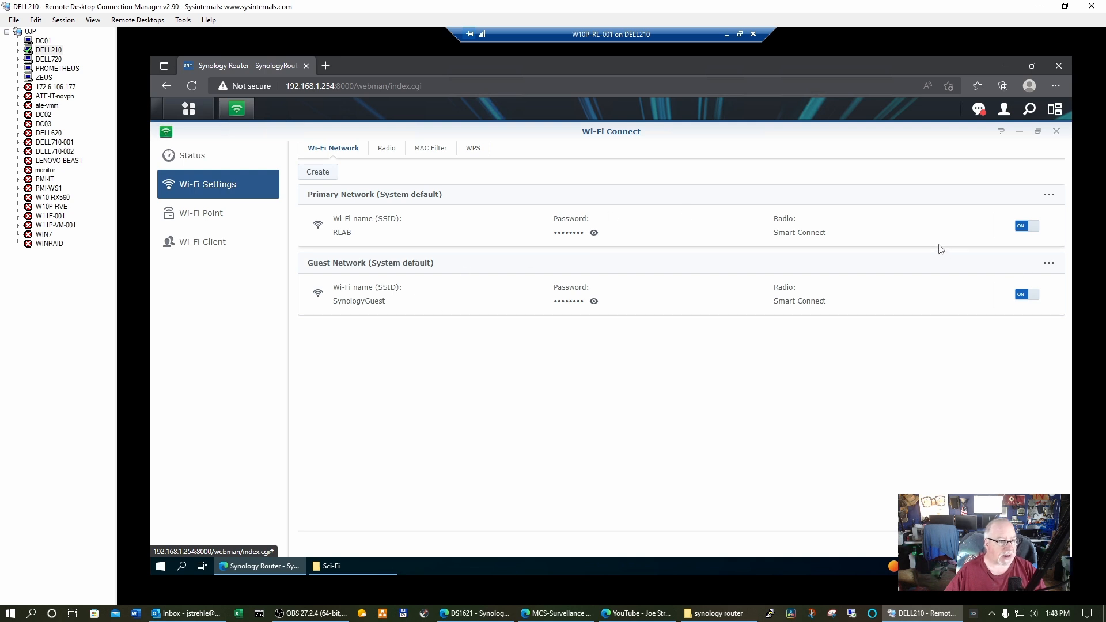
# Review the primary network's Wi-Fi settings, advanced options and linked local network configuration, leaving without saving
pyautogui.click(1050, 197)
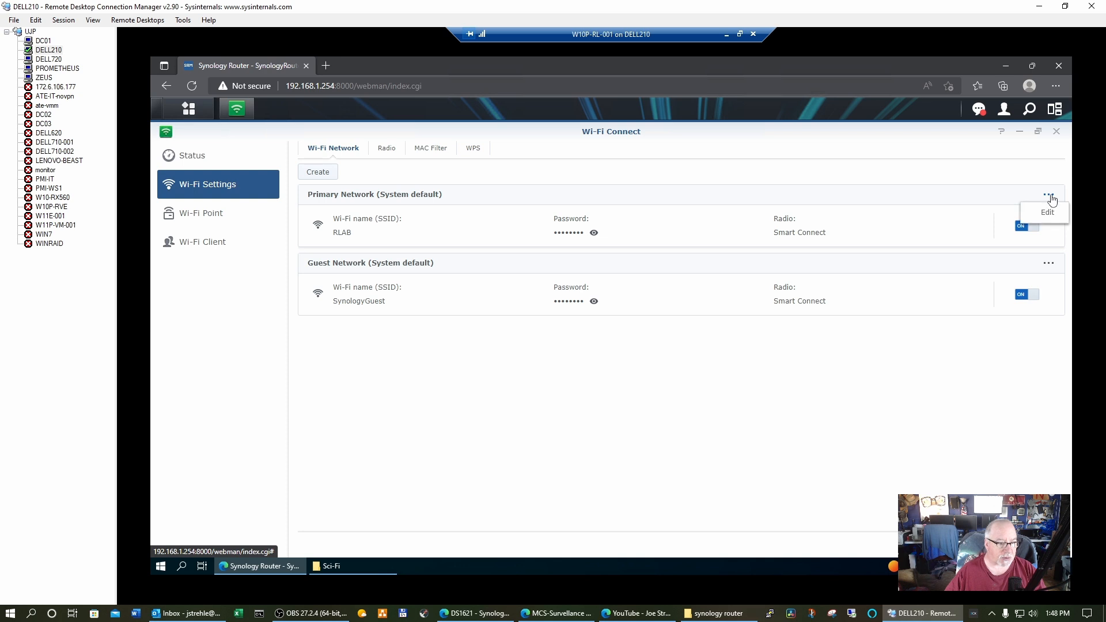
pyautogui.click(1051, 214)
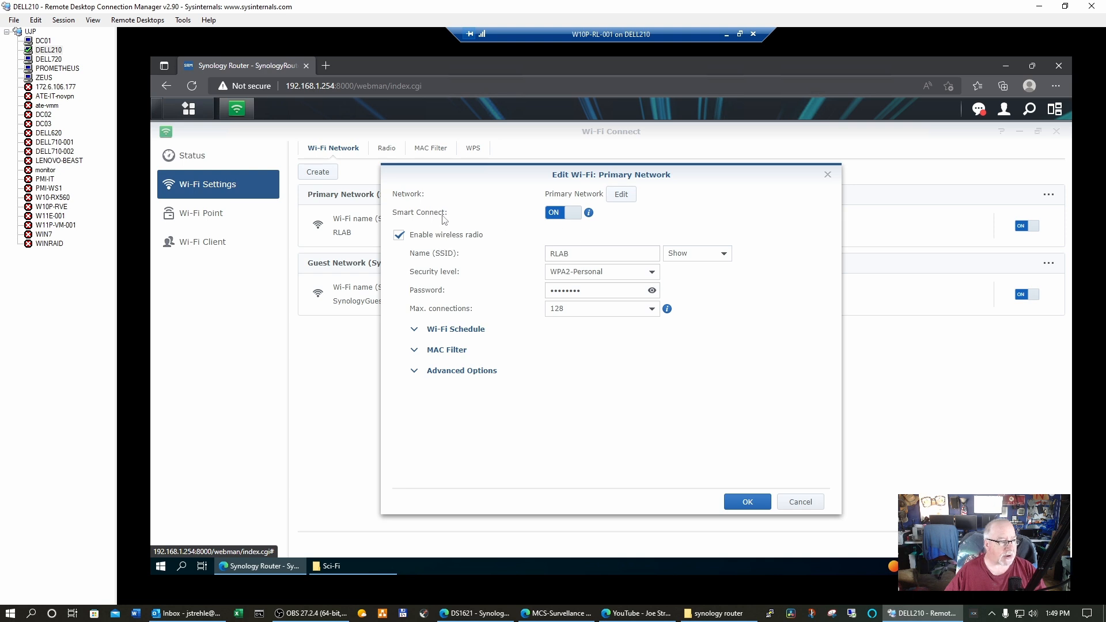
pyautogui.moveTo(590, 214)
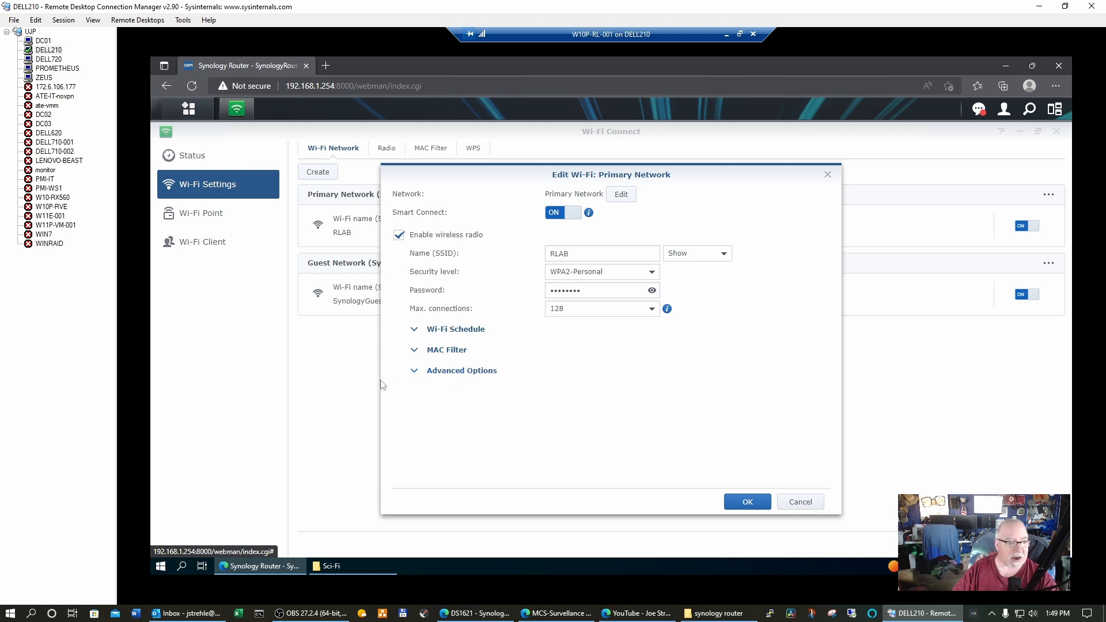
pyautogui.click(414, 374)
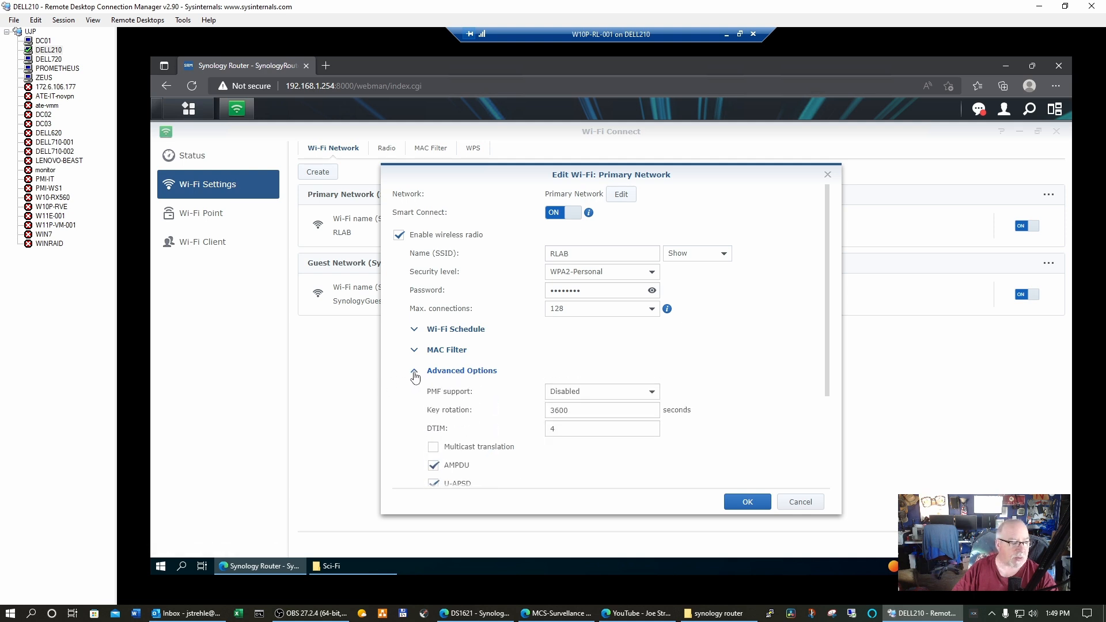
pyautogui.click(415, 376)
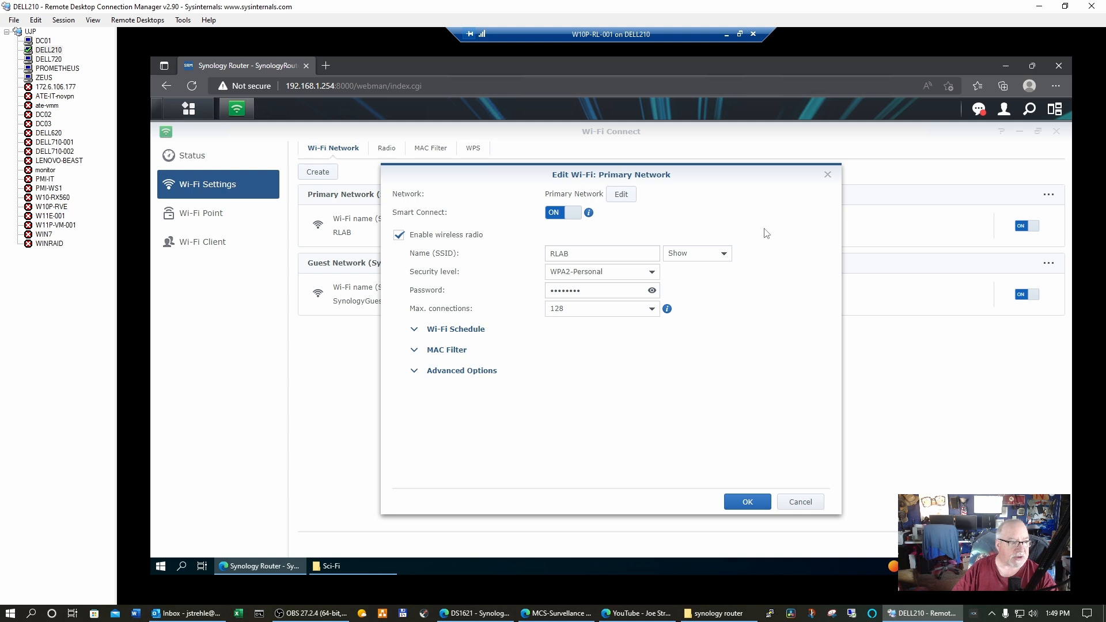
pyautogui.click(622, 197)
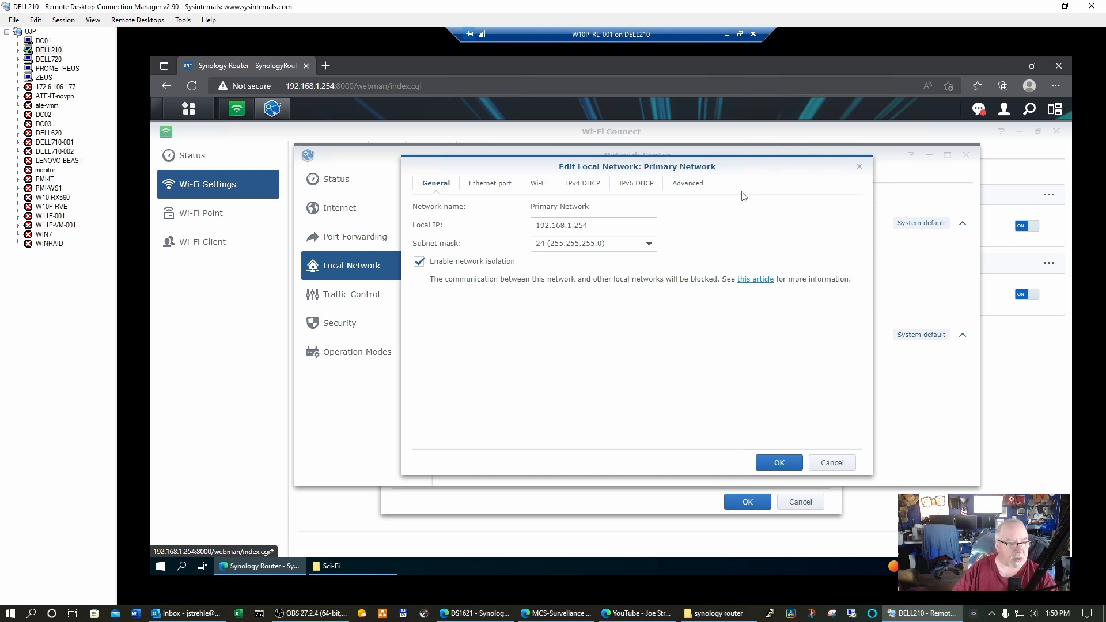
pyautogui.click(813, 463)
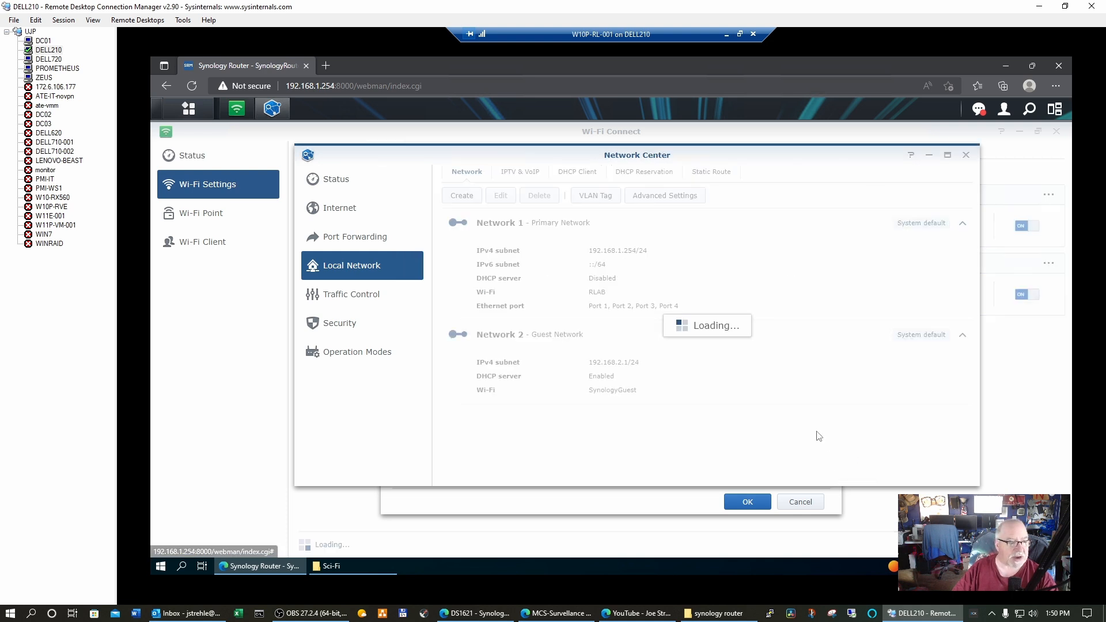
# Review the guest network's general Wi-Fi, schedule and guest portal settings, and close them without saving
pyautogui.click(1050, 268)
pyautogui.click(1046, 285)
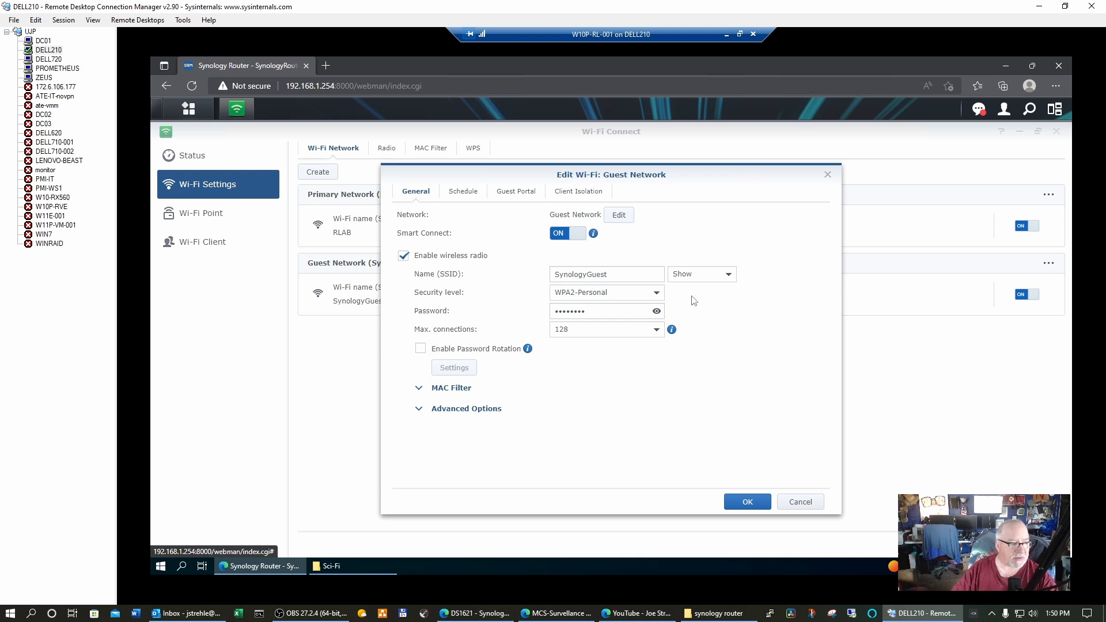
pyautogui.moveTo(594, 235)
pyautogui.click(467, 193)
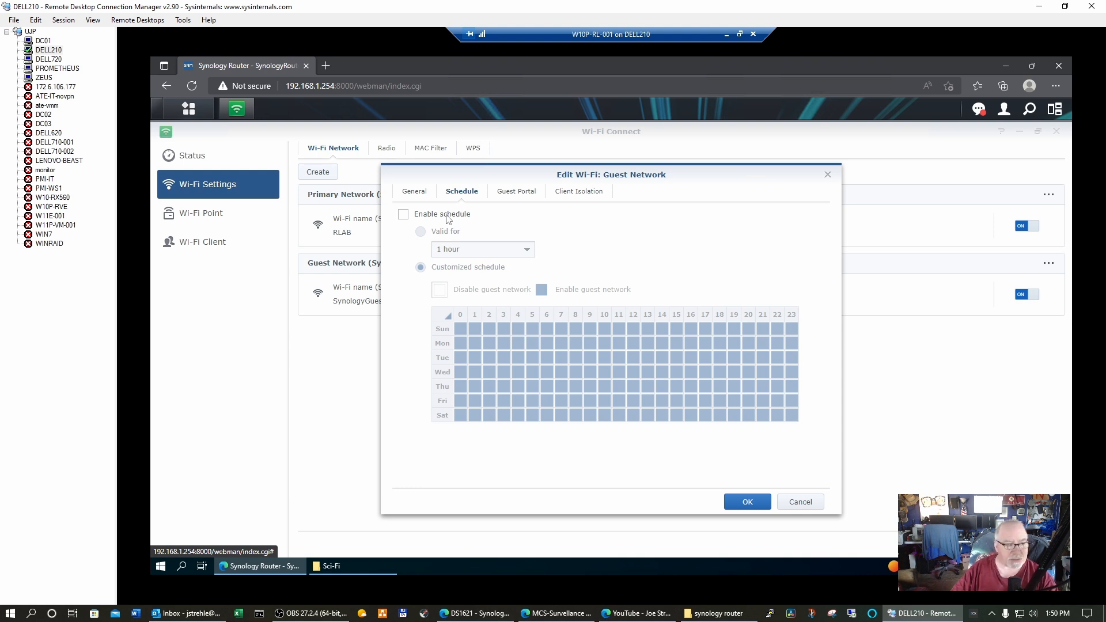
pyautogui.click(516, 192)
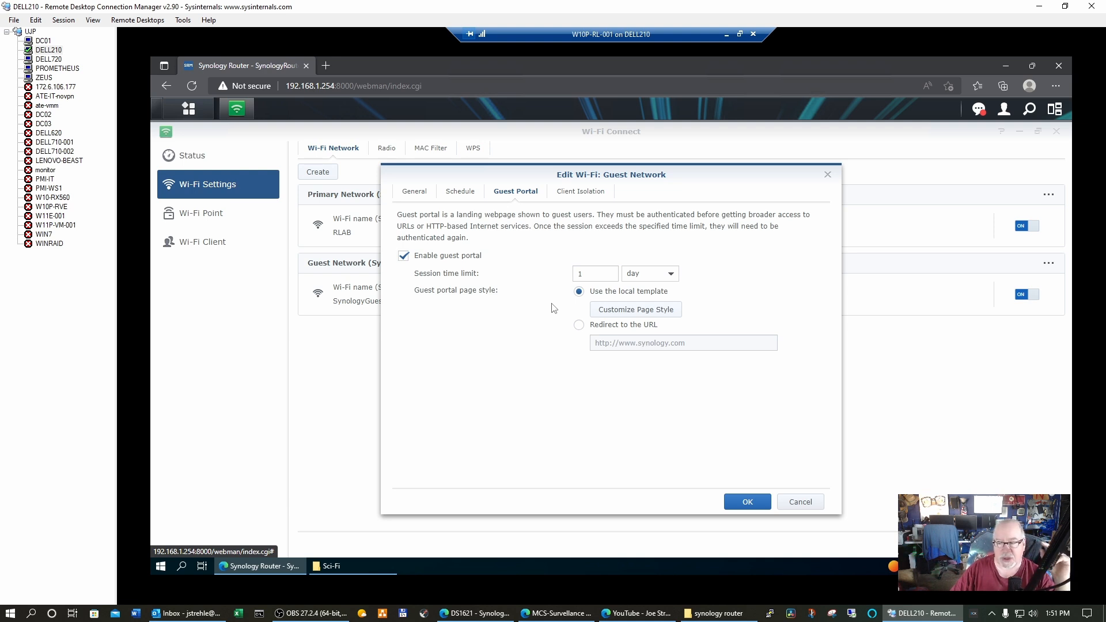
pyautogui.click(800, 502)
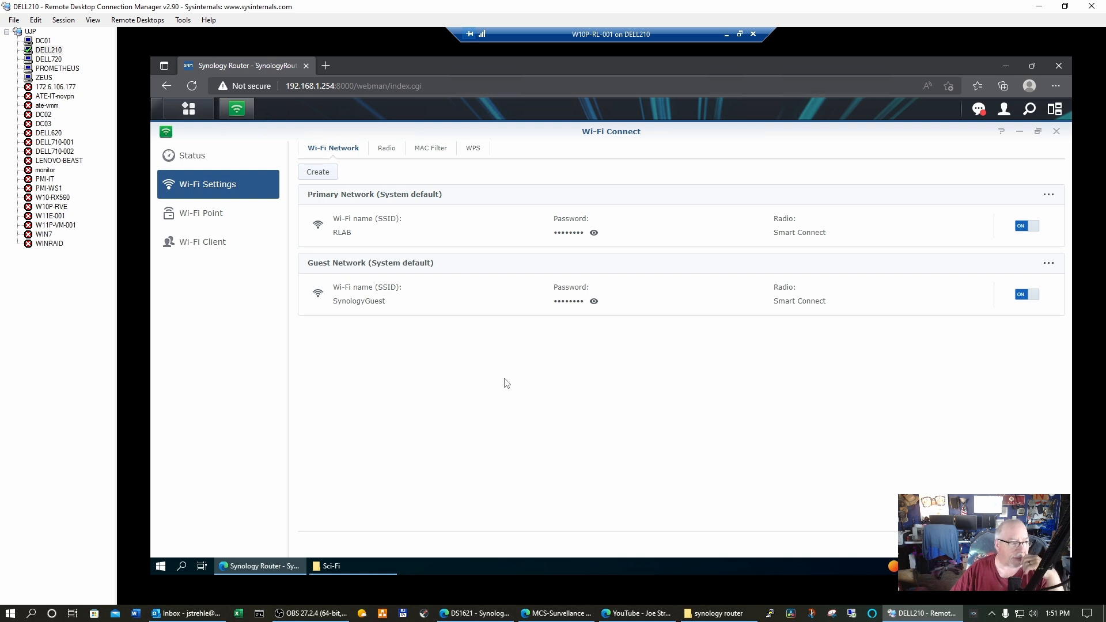
# Look over the Wi-Fi radio settings for both bands, the MAC filters and the WPS options
pyautogui.click(387, 149)
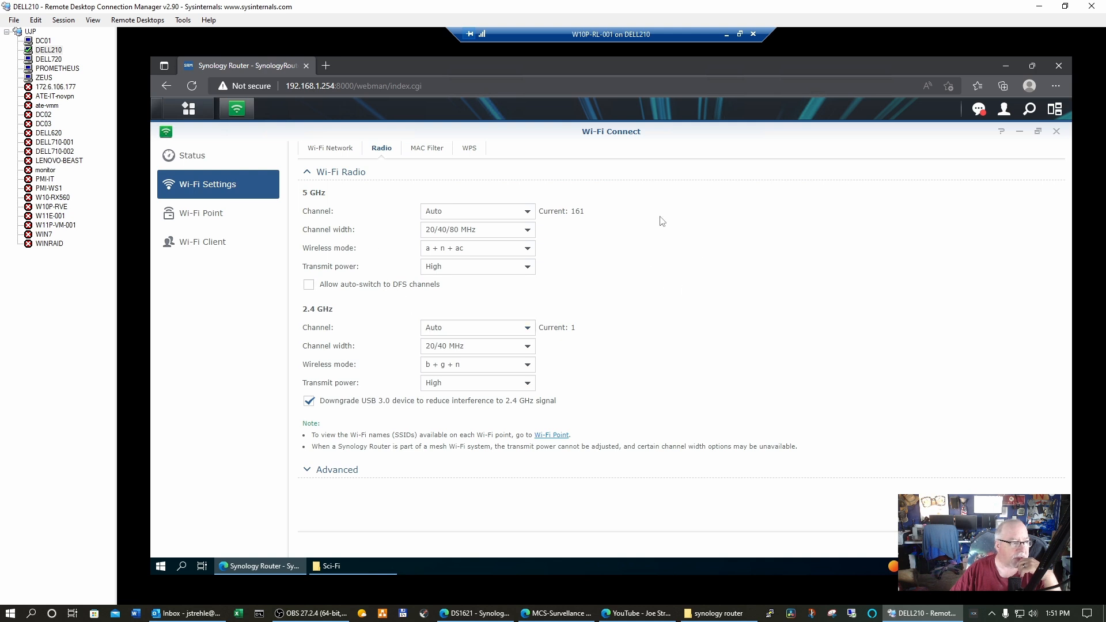
pyautogui.click(419, 148)
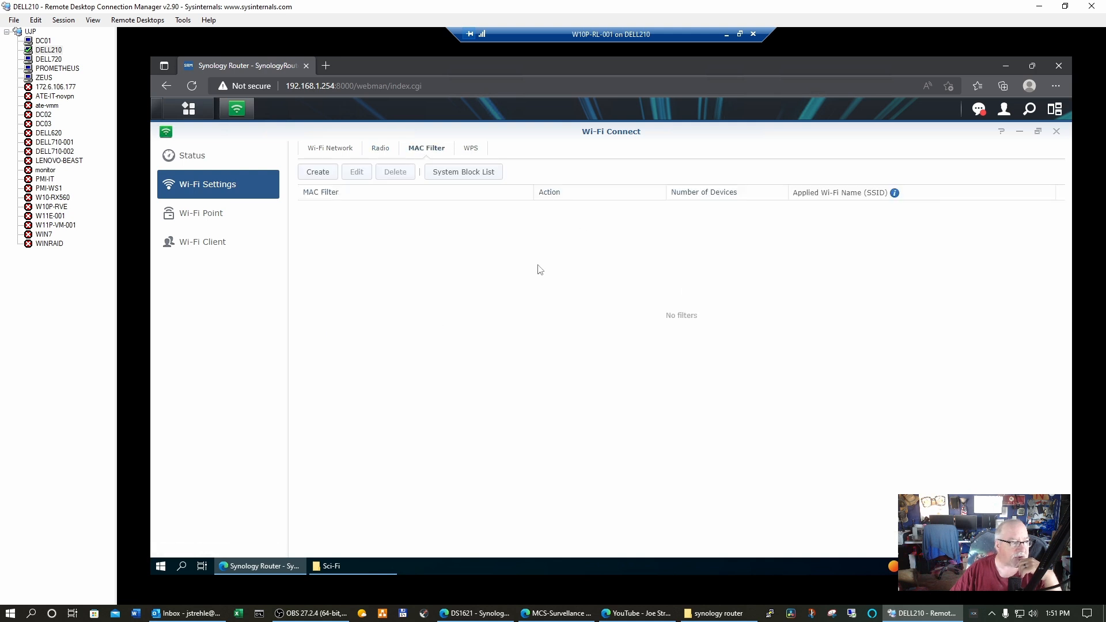
pyautogui.click(470, 148)
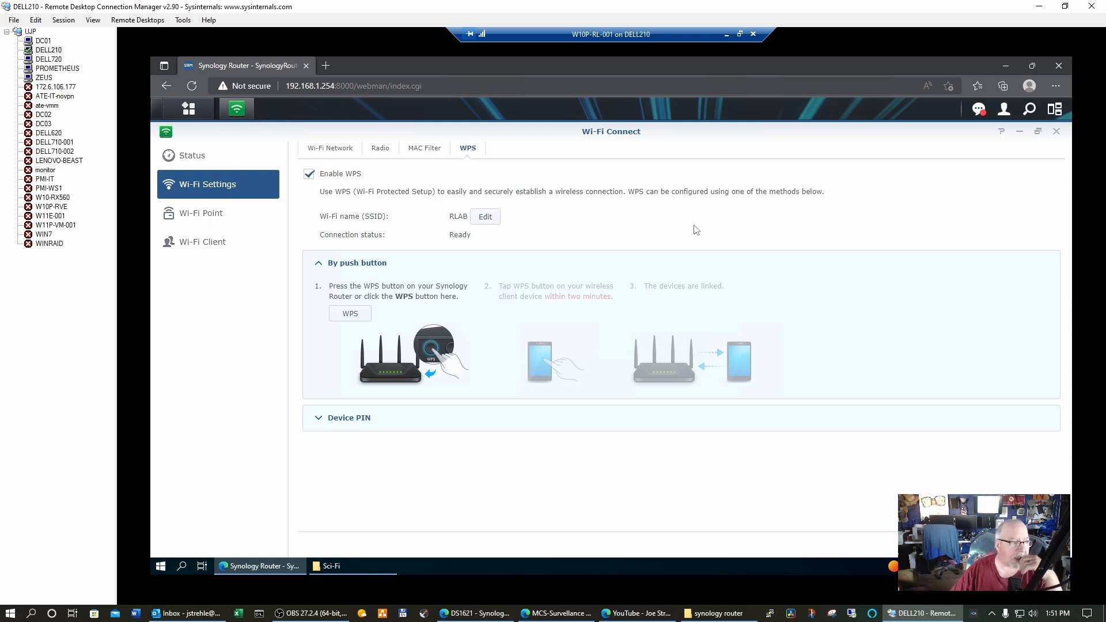
# Check the connected Wi-Fi clients and the Wi-Fi status, and close Package Center
pyautogui.click(248, 243)
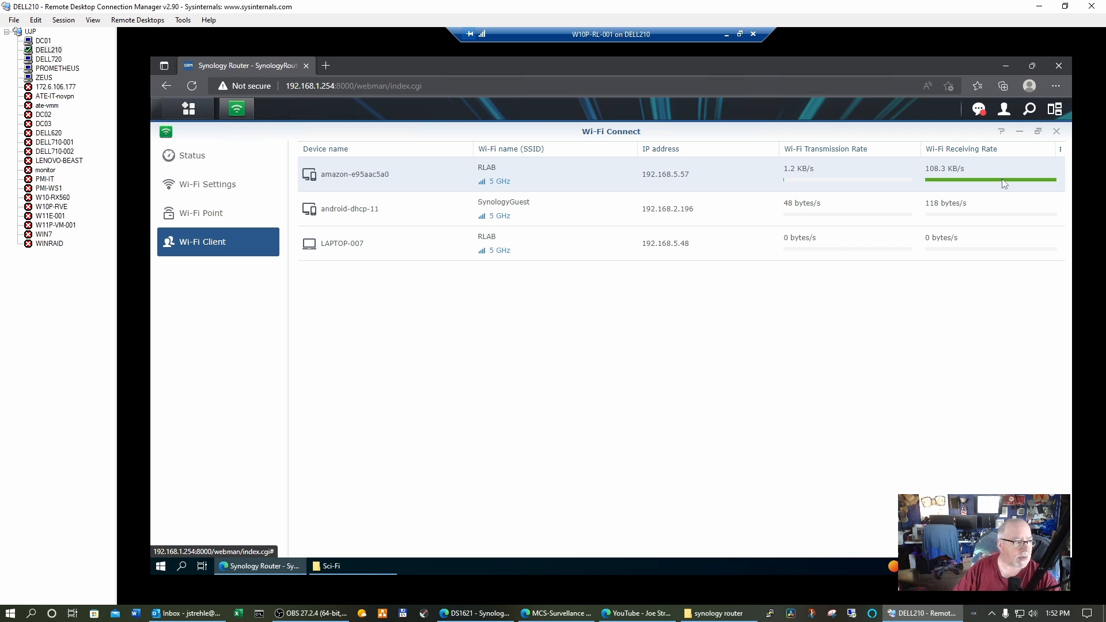
pyautogui.click(185, 165)
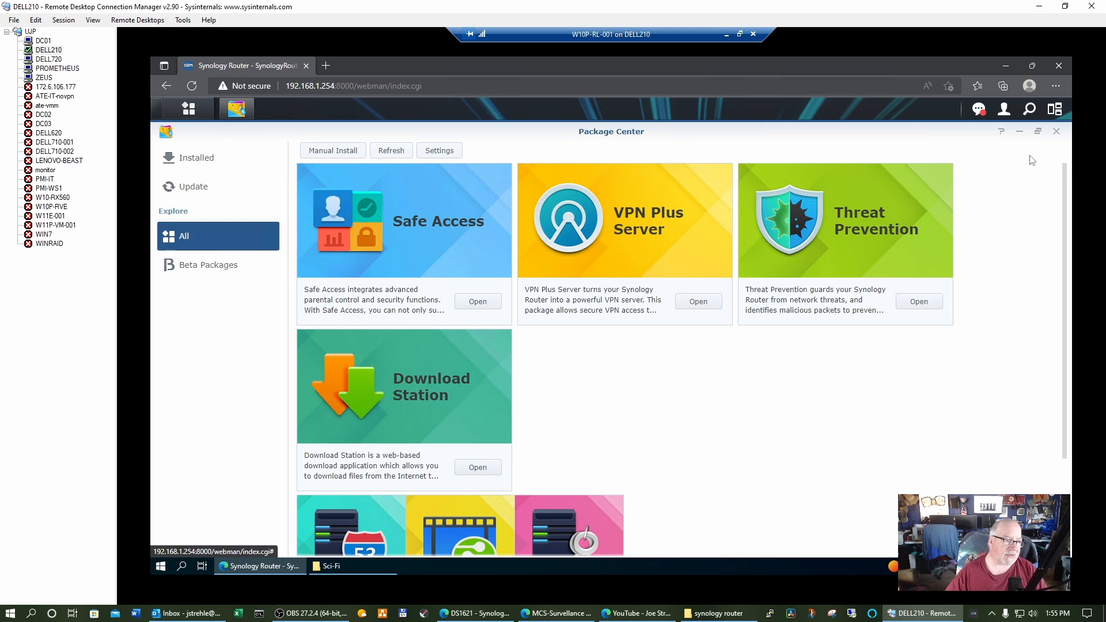
pyautogui.click(1056, 132)
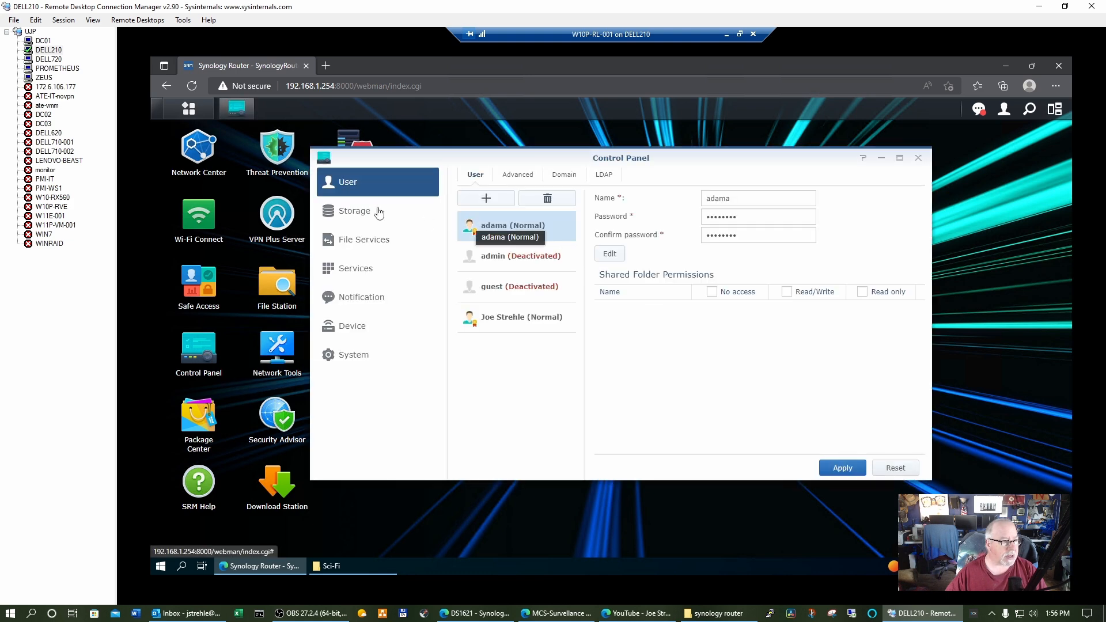
# Review the storage device details and the settings of the usbshare2 and public shared folders in Control Panel
pyautogui.click(380, 211)
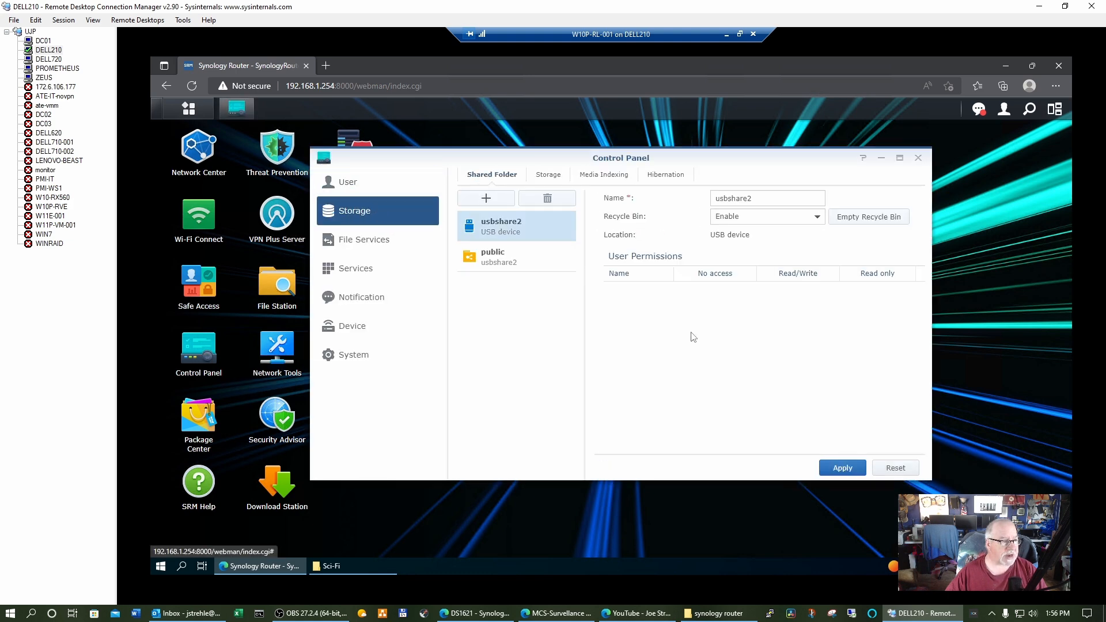
pyautogui.click(548, 177)
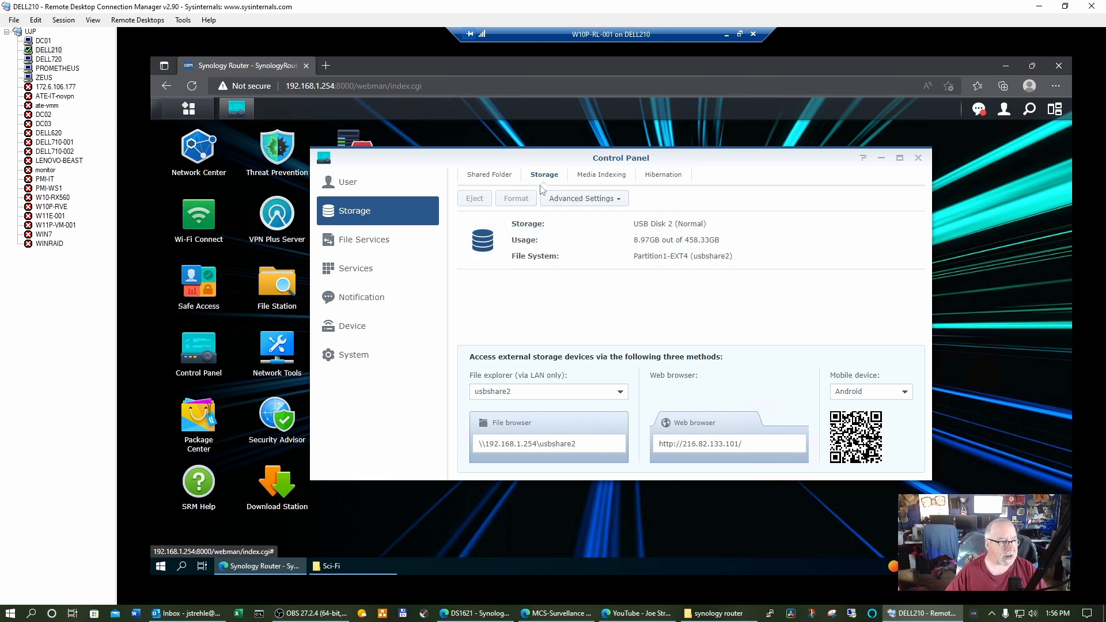
pyautogui.click(497, 178)
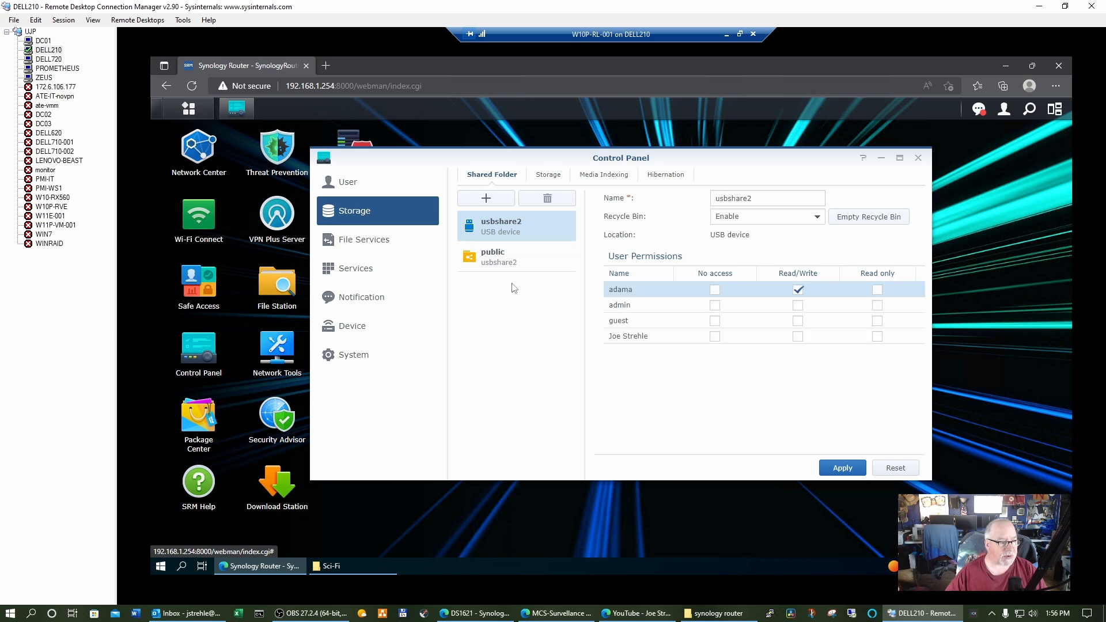
pyautogui.click(512, 260)
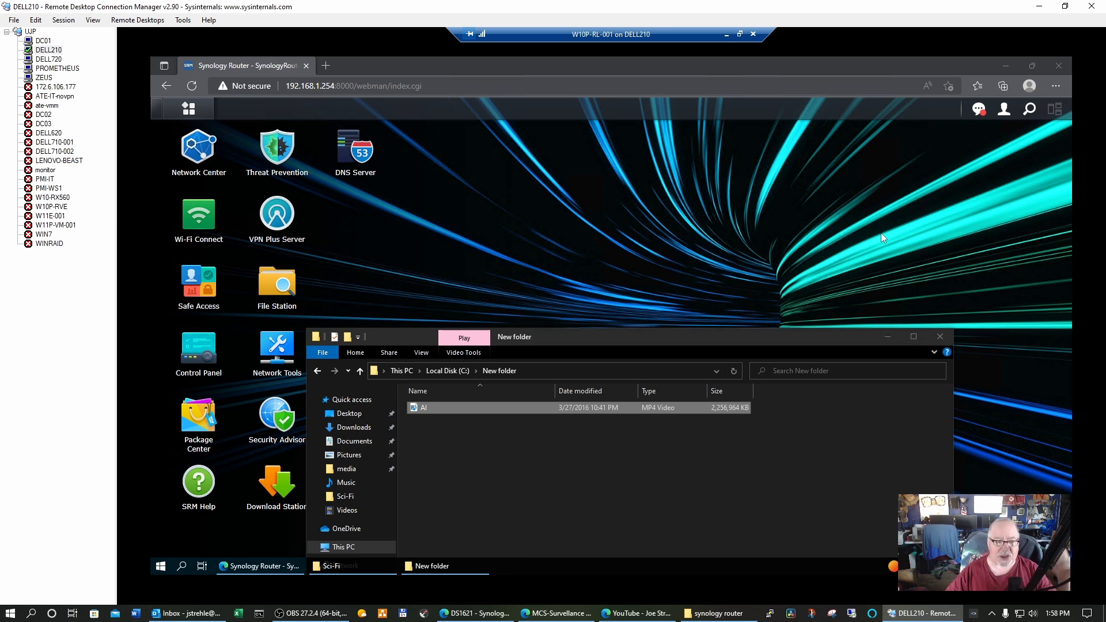
# Close the local New folder window, then bring up the Sci-Fi network folder and close it too
pyautogui.click(940, 337)
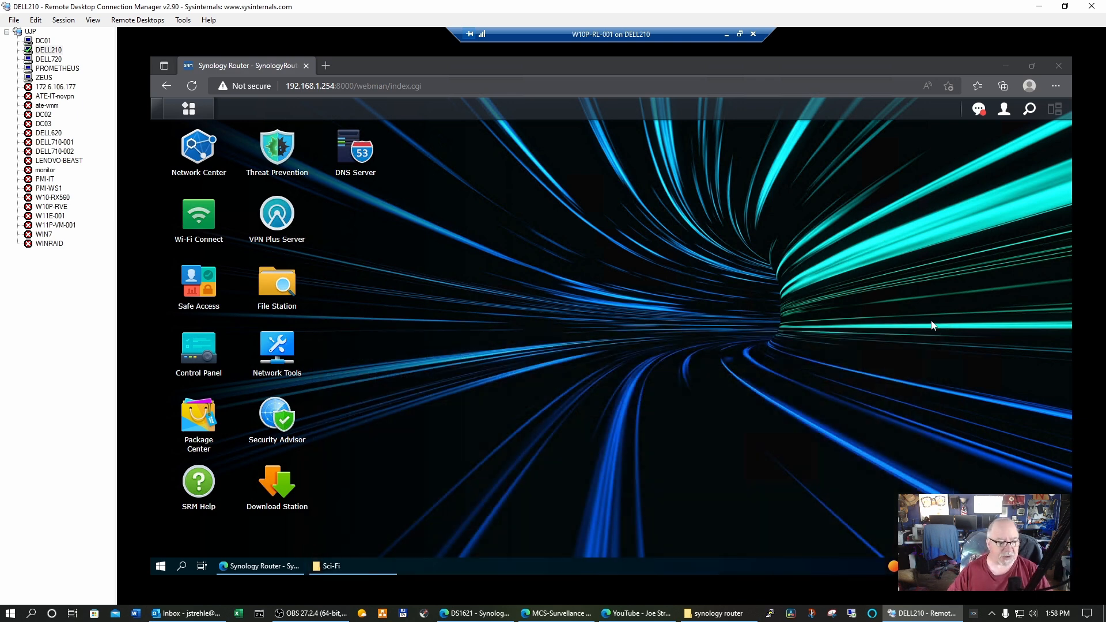
pyautogui.click(332, 566)
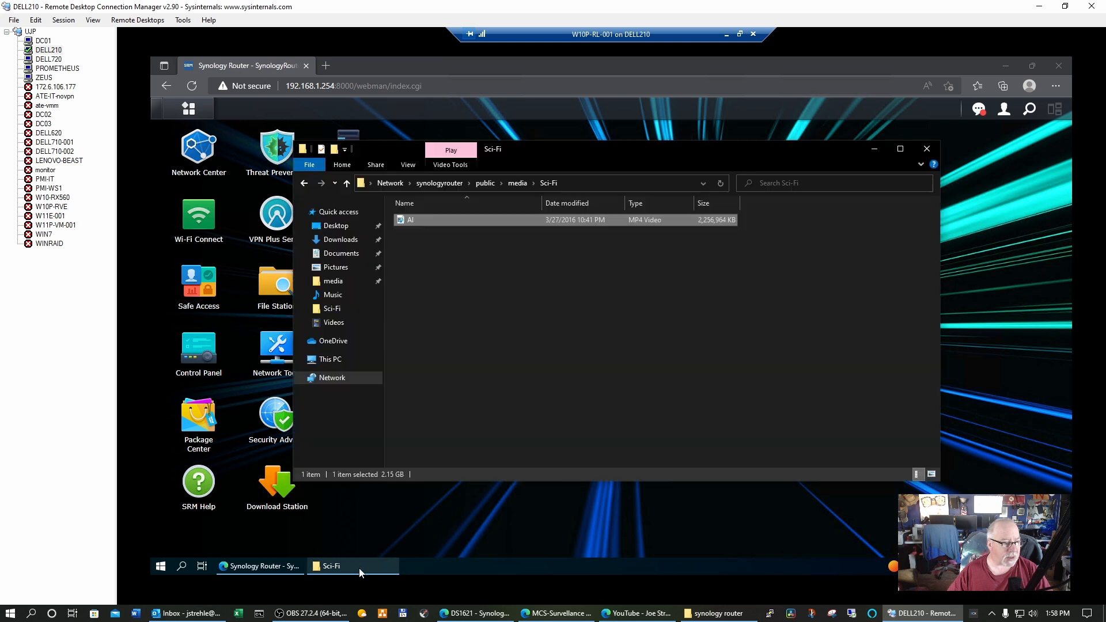
pyautogui.click(927, 149)
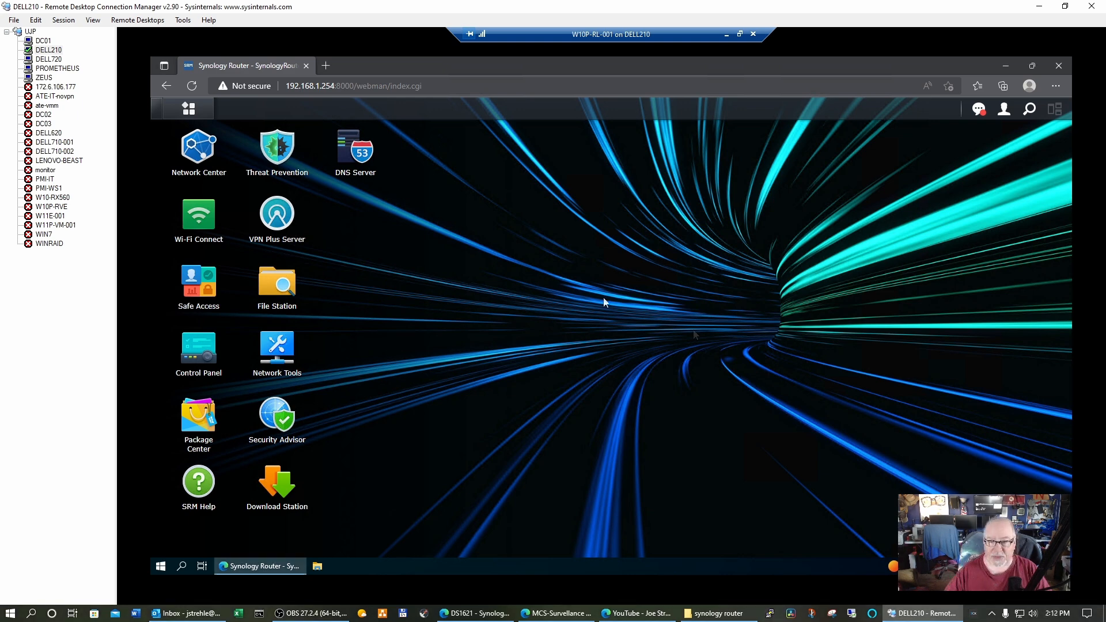
# Open Safe Access maximized, look over its overview, and bring up the list of profiles
pyautogui.click(192, 308)
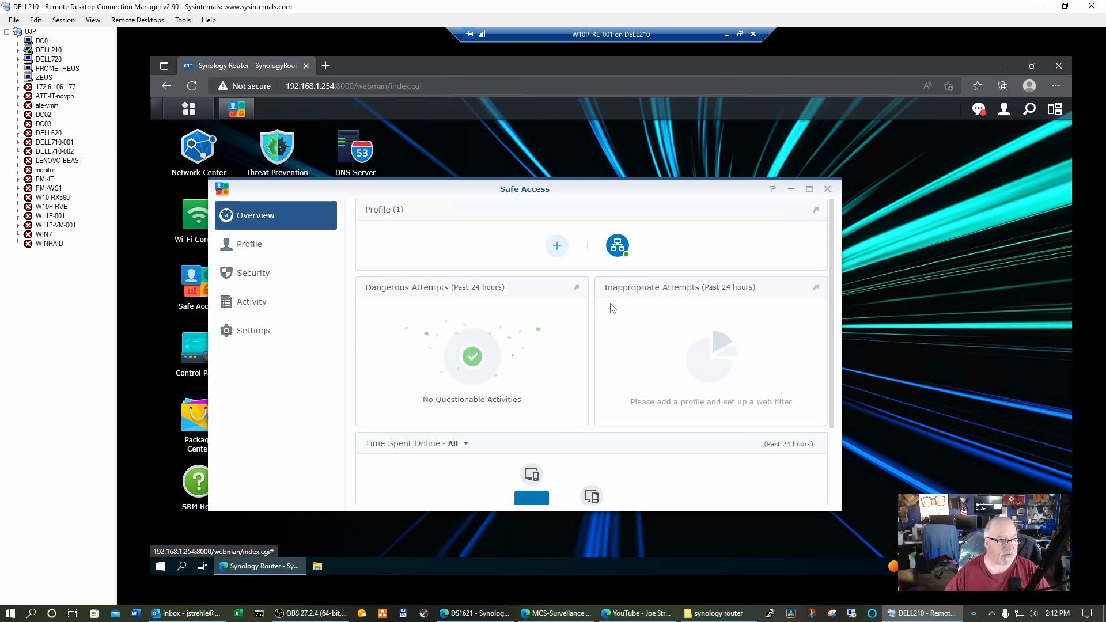
pyautogui.click(808, 190)
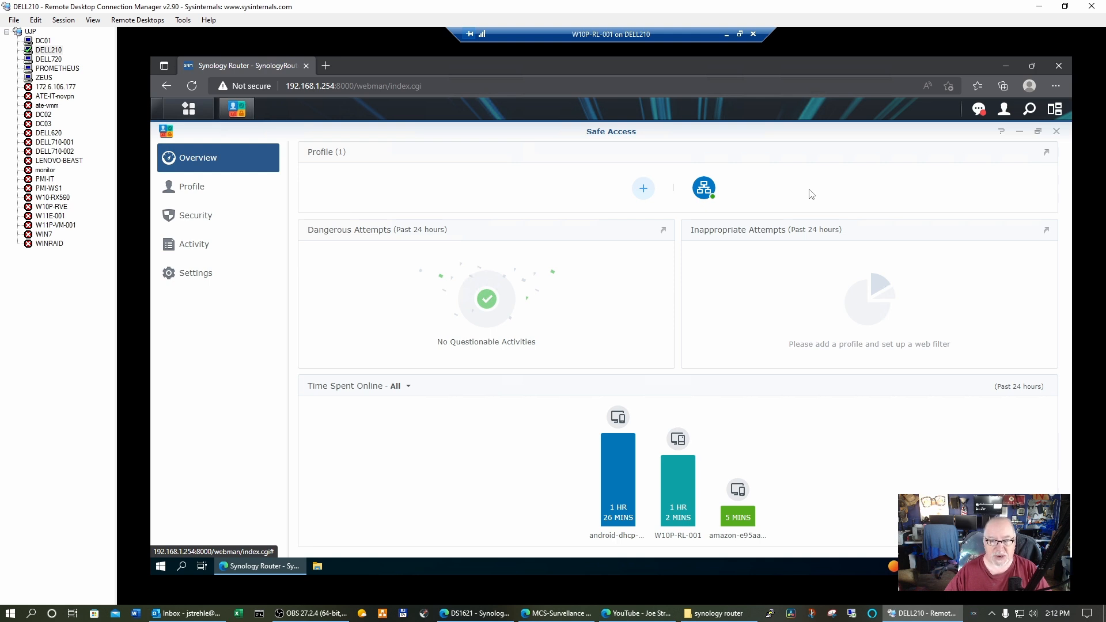
pyautogui.click(191, 186)
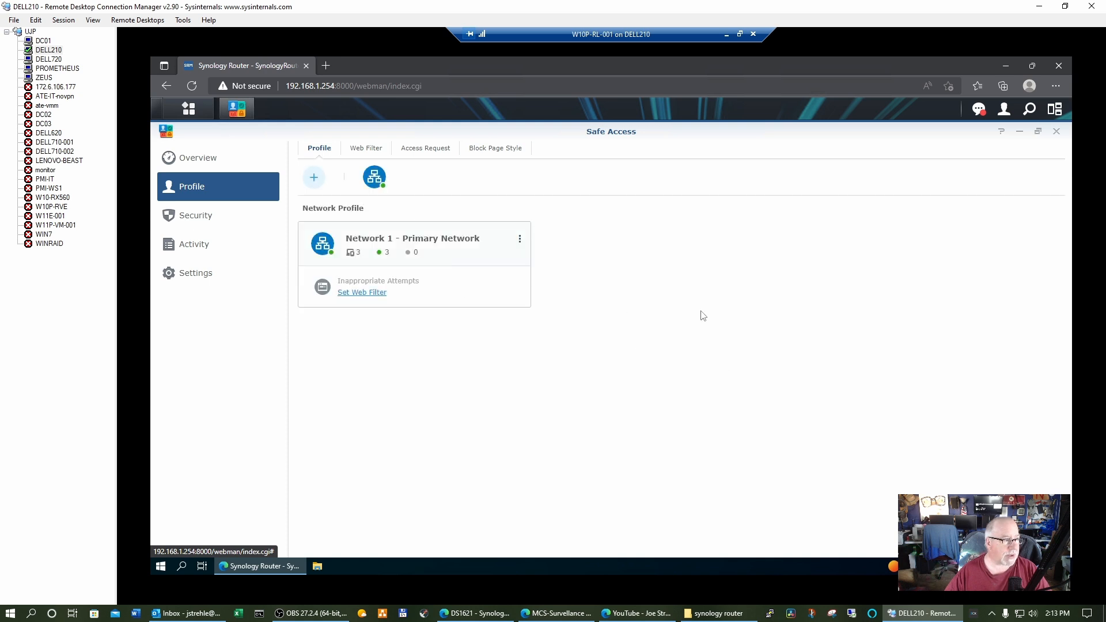
# Add a network profile for Network 2 - Guest Network using the profile wizard
pyautogui.click(312, 179)
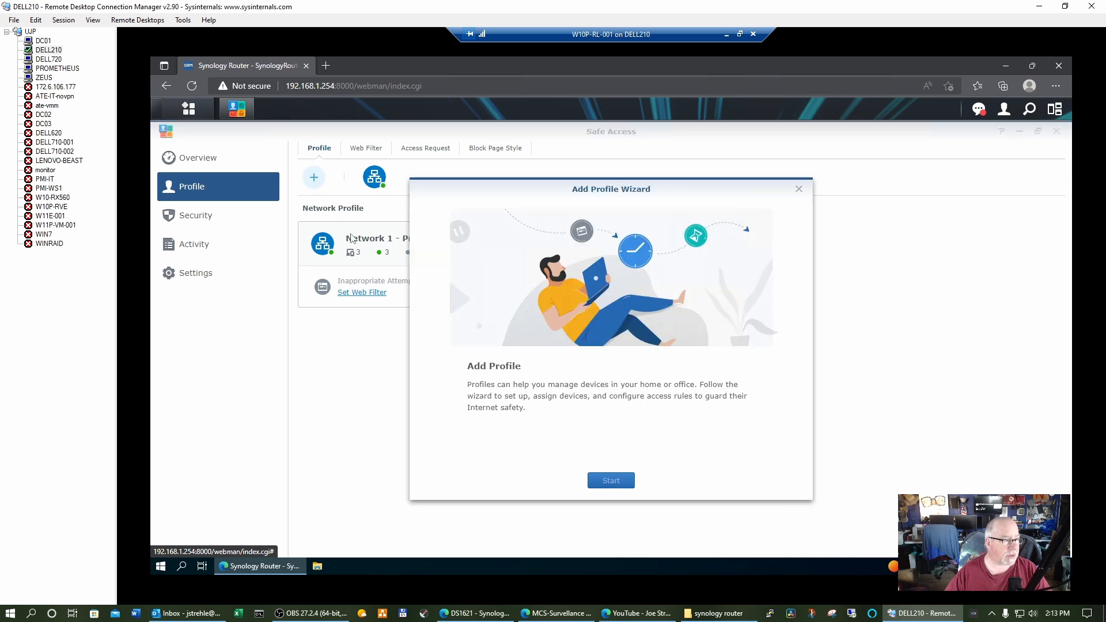
pyautogui.click(608, 487)
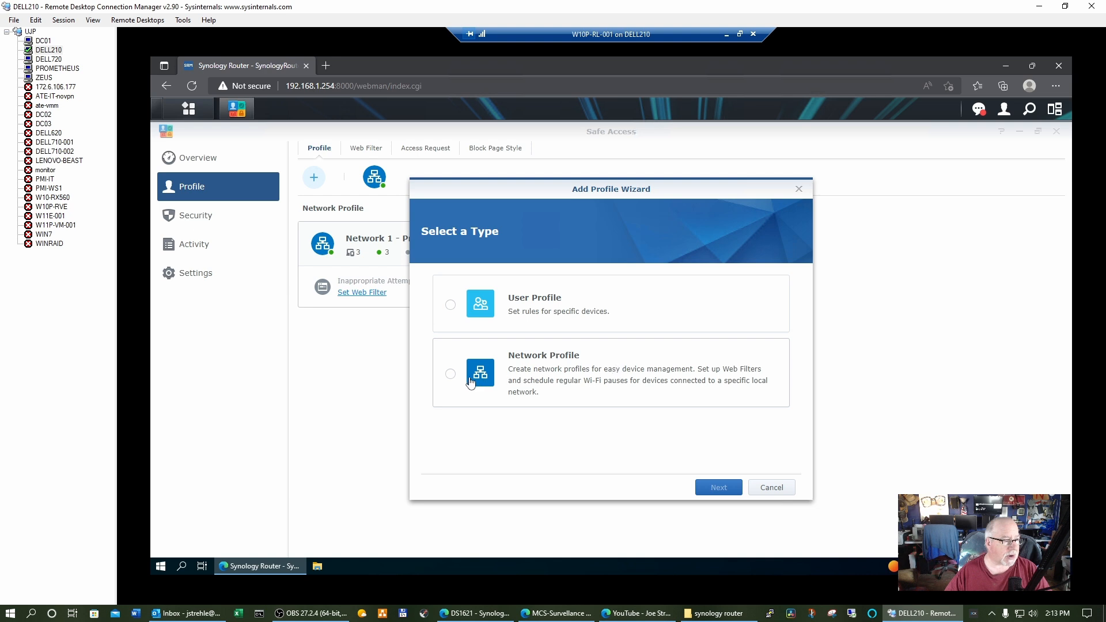
pyautogui.click(449, 374)
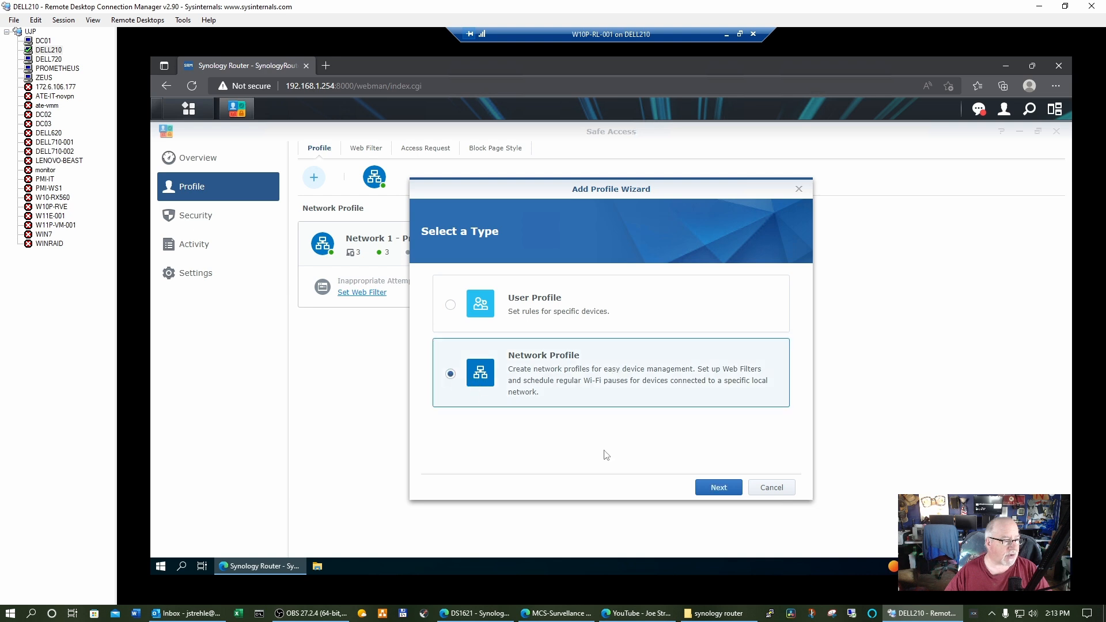
pyautogui.click(712, 490)
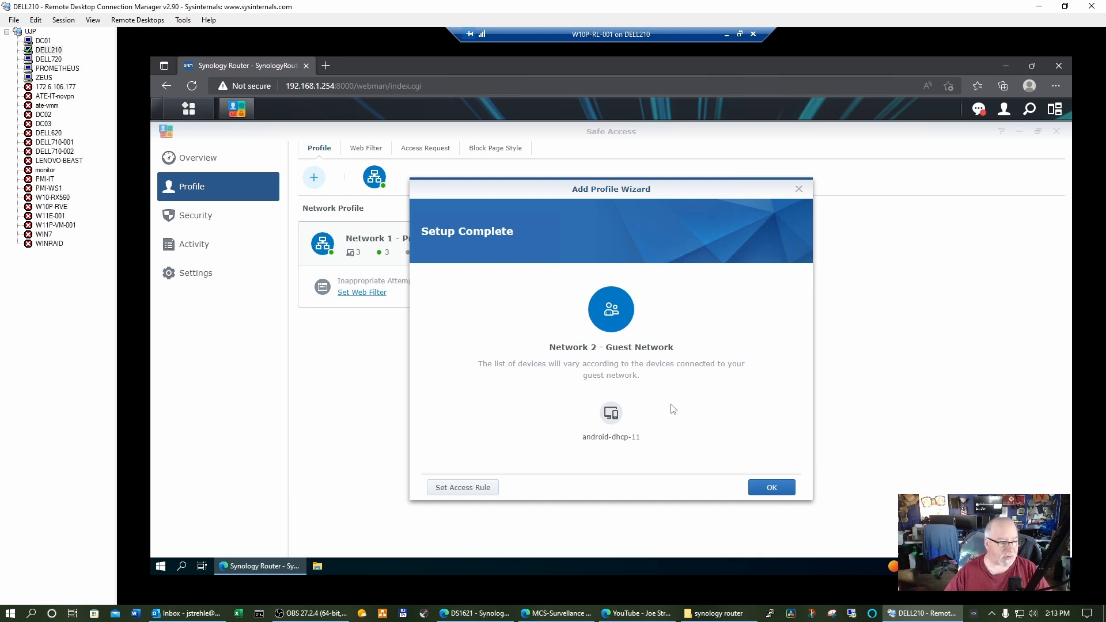
pyautogui.click(772, 488)
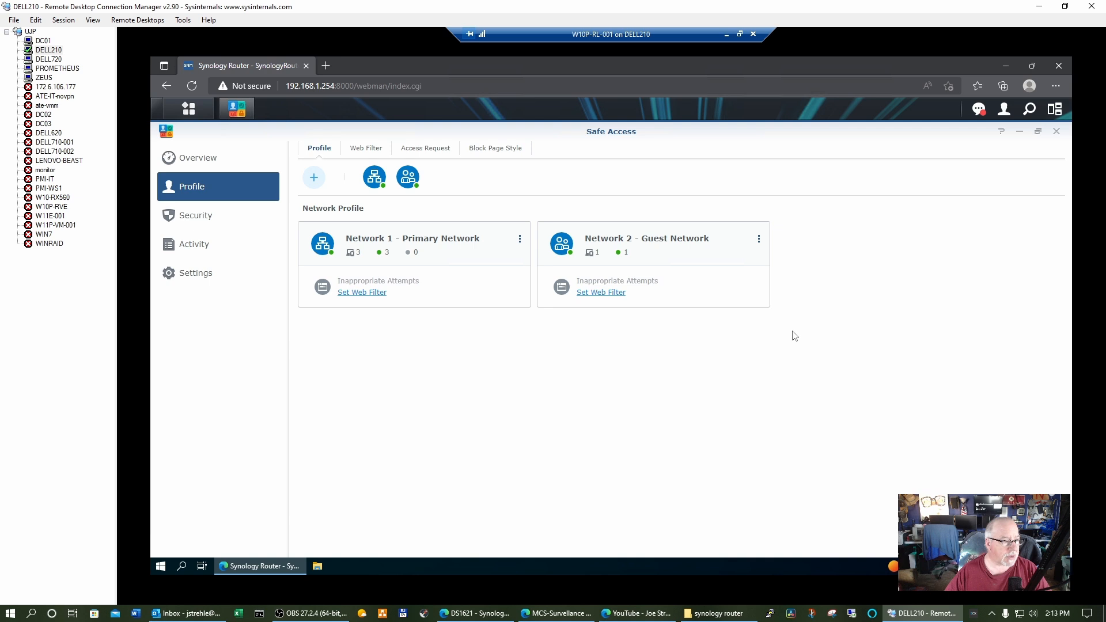
# Enable the Guest web filter on the guest network profile, and view its detailed timetable without changing it
pyautogui.click(611, 296)
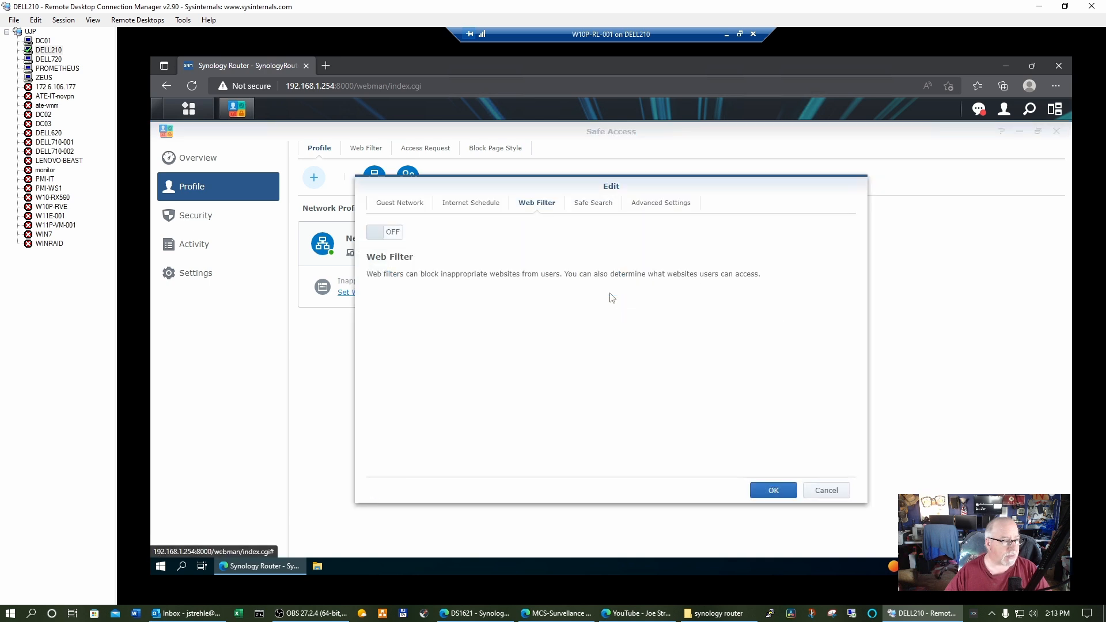
pyautogui.click(375, 231)
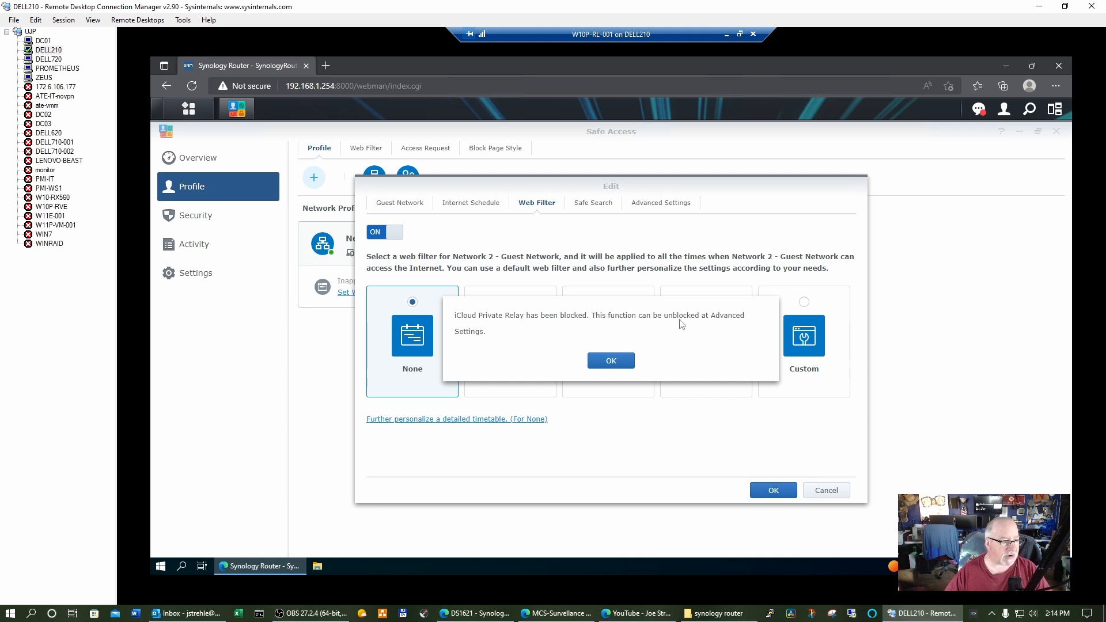
pyautogui.click(611, 361)
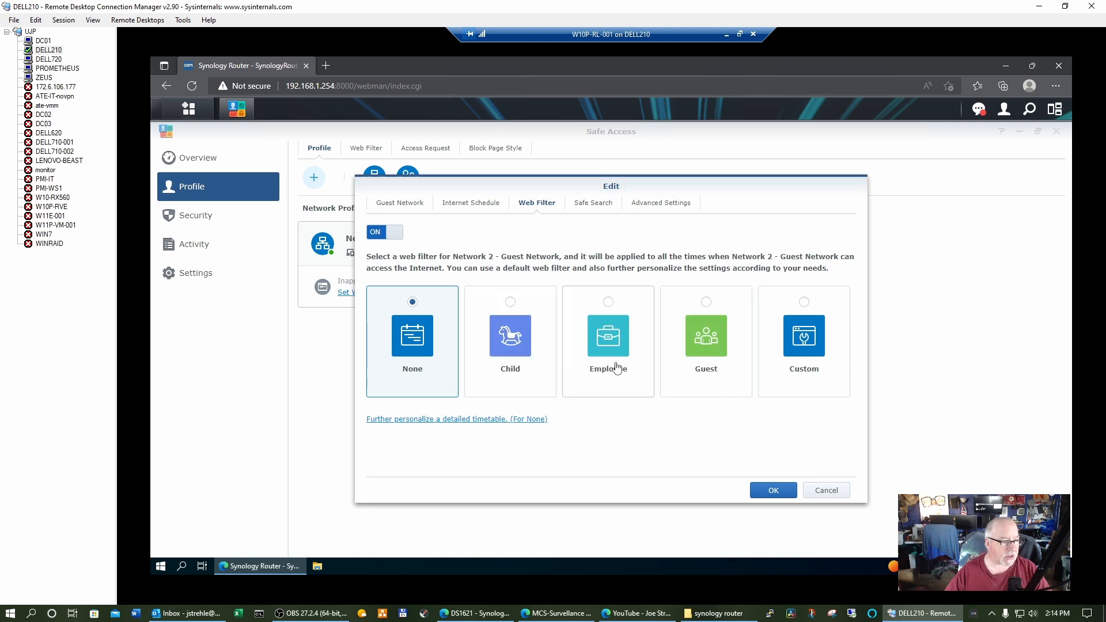
pyautogui.click(706, 303)
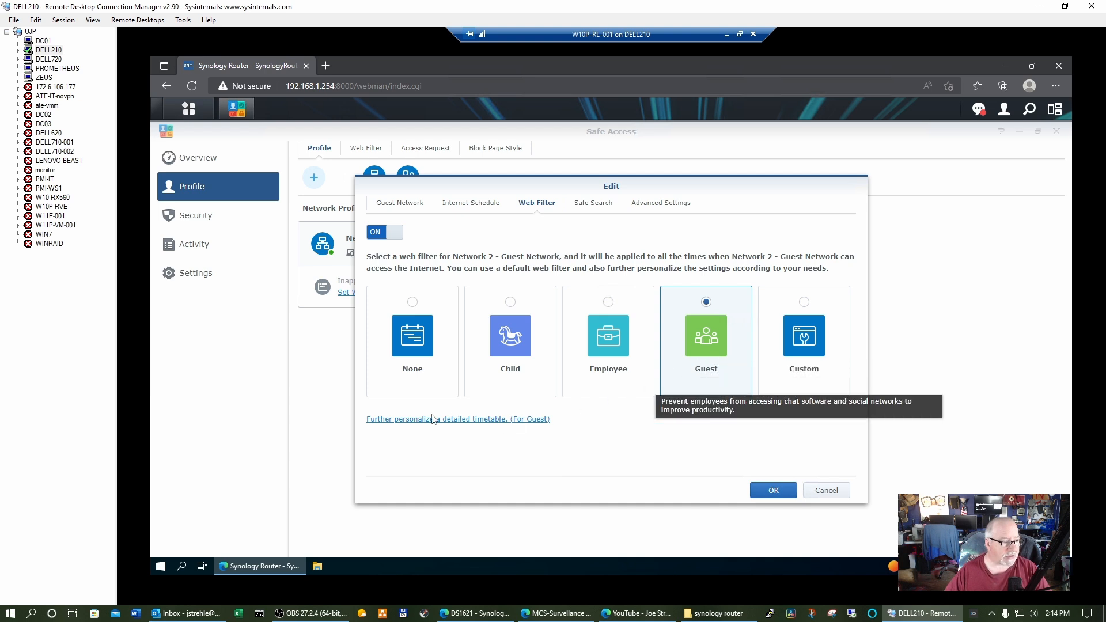
pyautogui.click(494, 425)
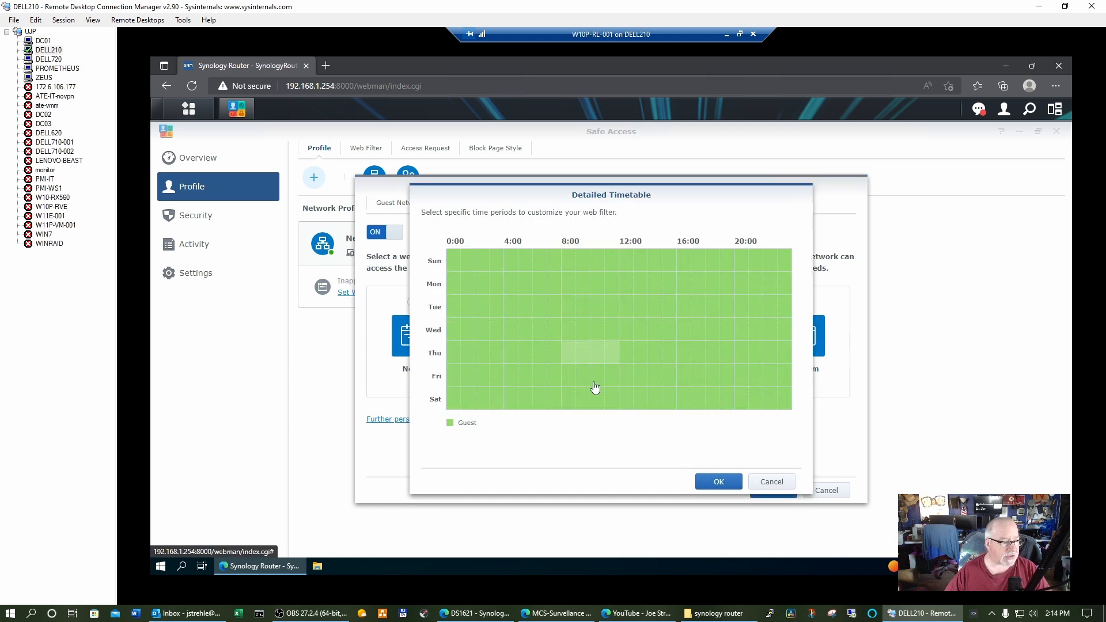
pyautogui.click(770, 483)
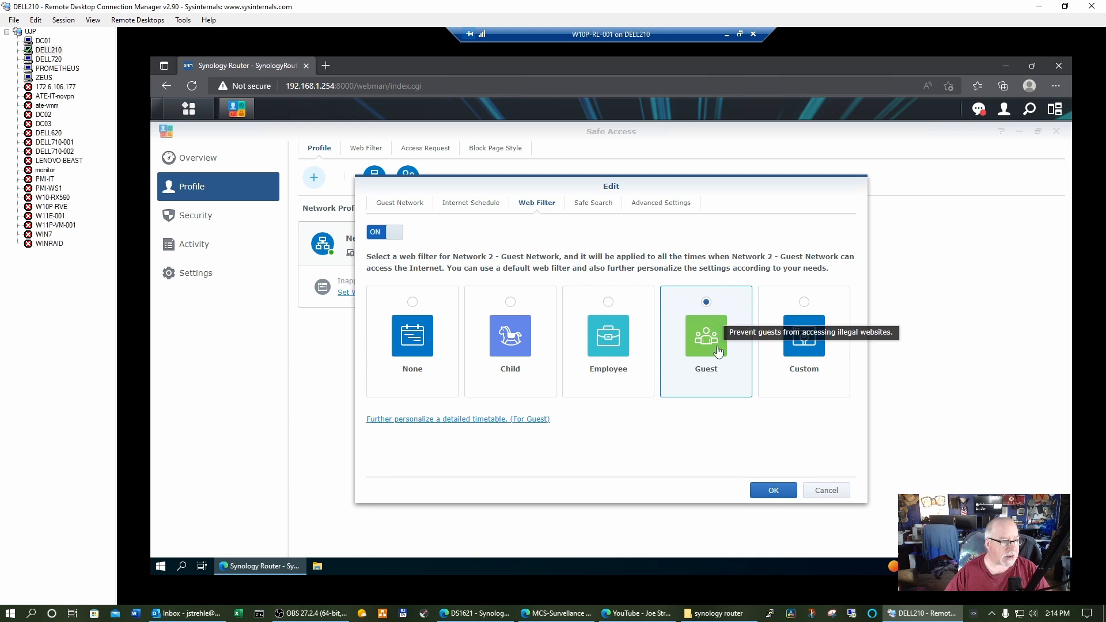
# Turn on Safe Search for the guest network profile, review its search engine options, and turn it off again
pyautogui.click(595, 204)
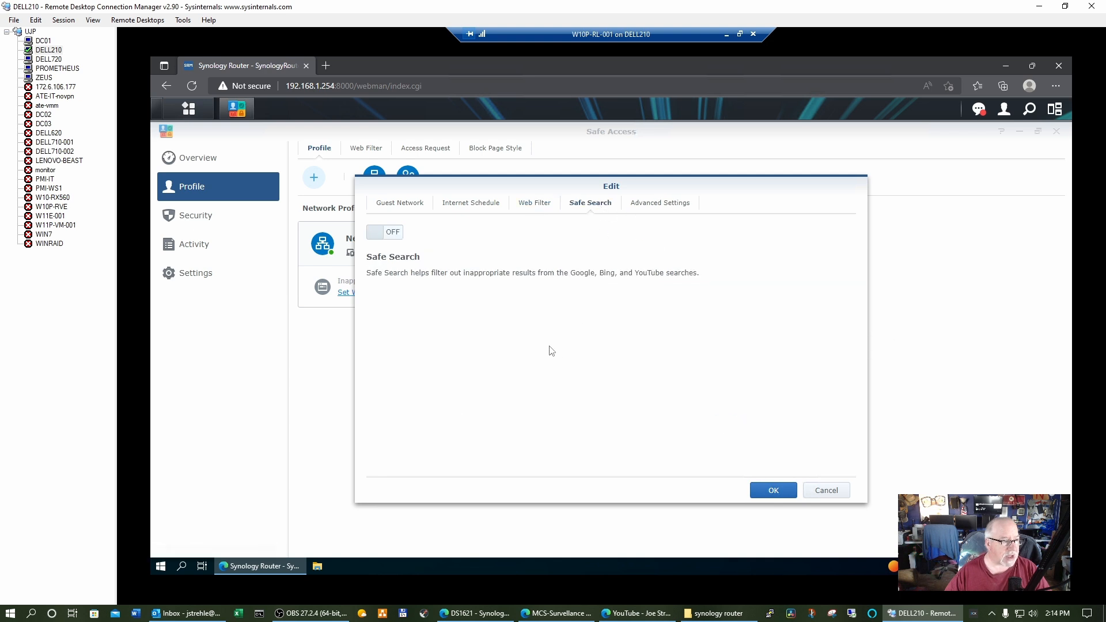
pyautogui.click(374, 232)
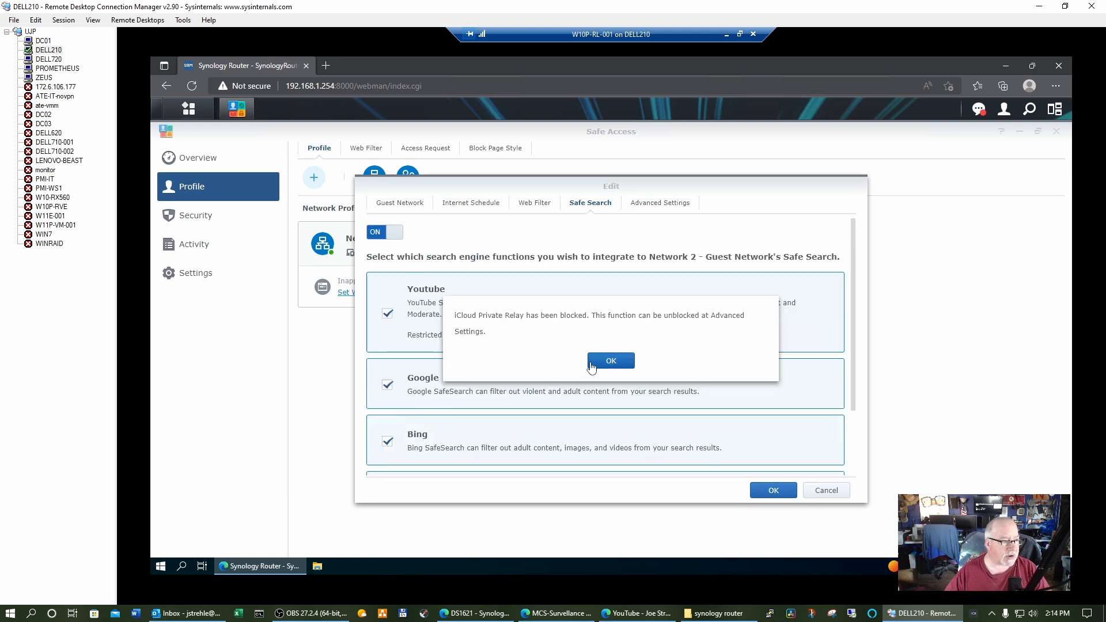
pyautogui.click(596, 361)
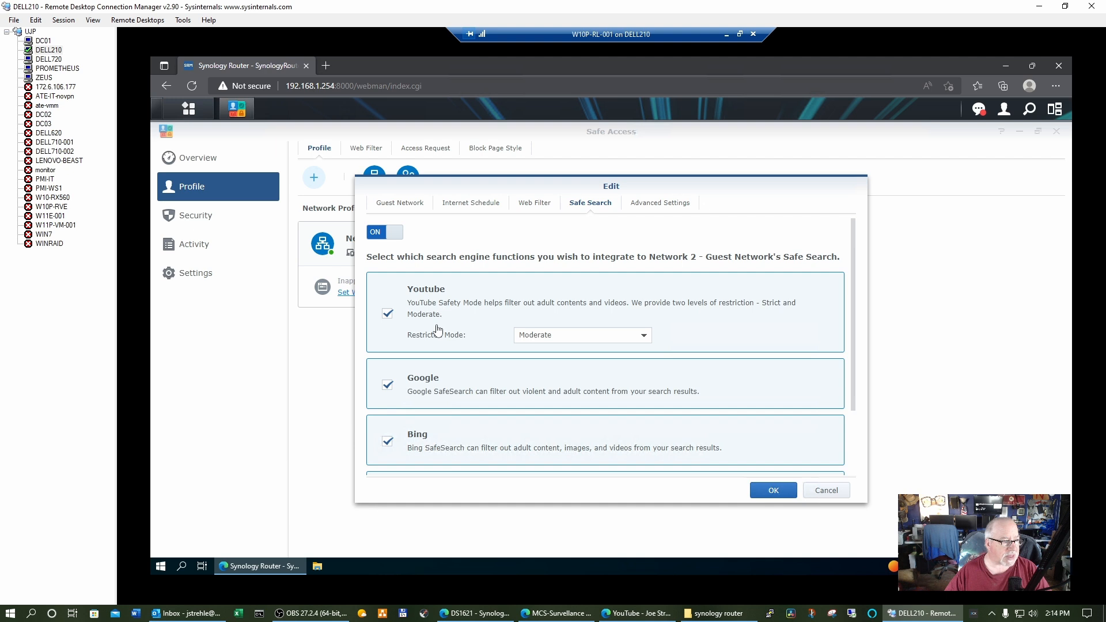
pyautogui.scroll(-1, 438, 329)
pyautogui.scroll(1, 438, 329)
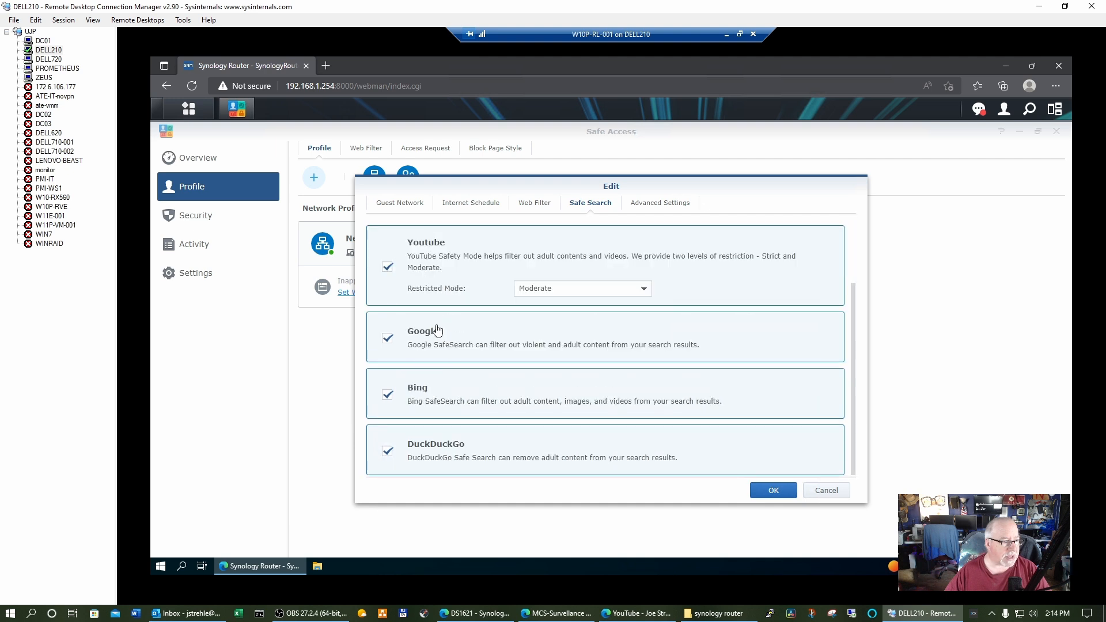
pyautogui.scroll(2, 437, 331)
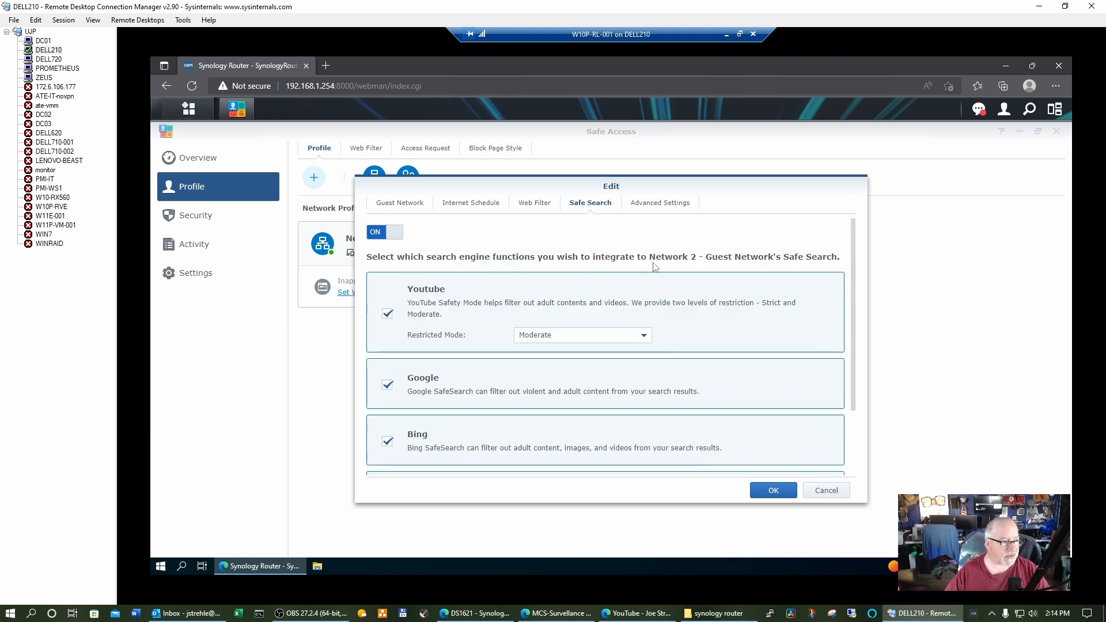
pyautogui.click(390, 232)
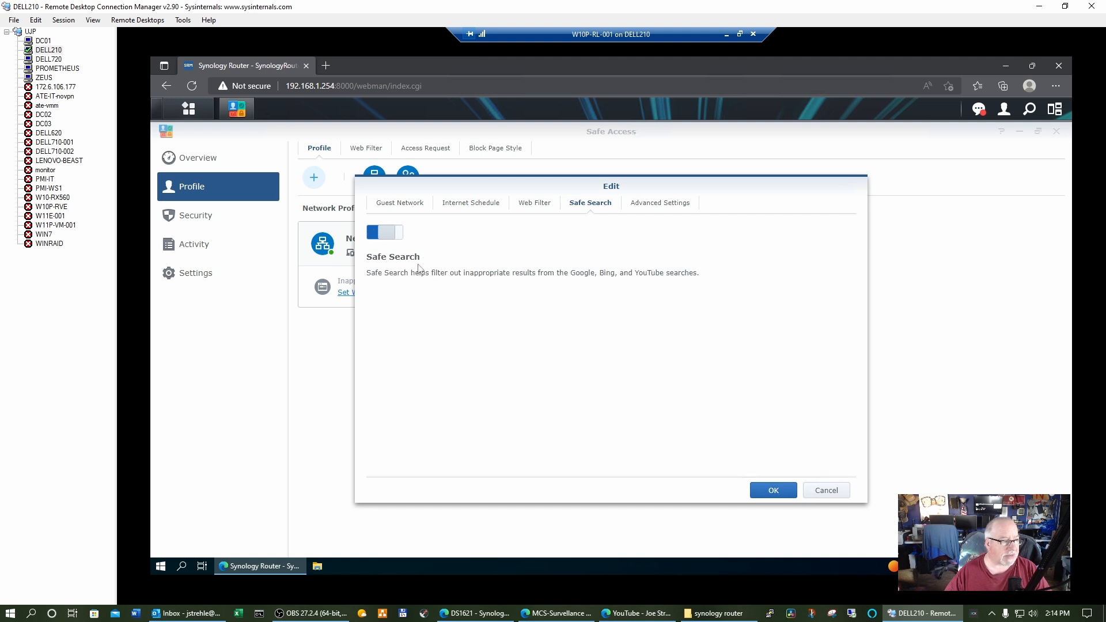
# Check the iCloud Private Relay blocking option in the guest network profile's advanced settings and save the profile
pyautogui.click(679, 208)
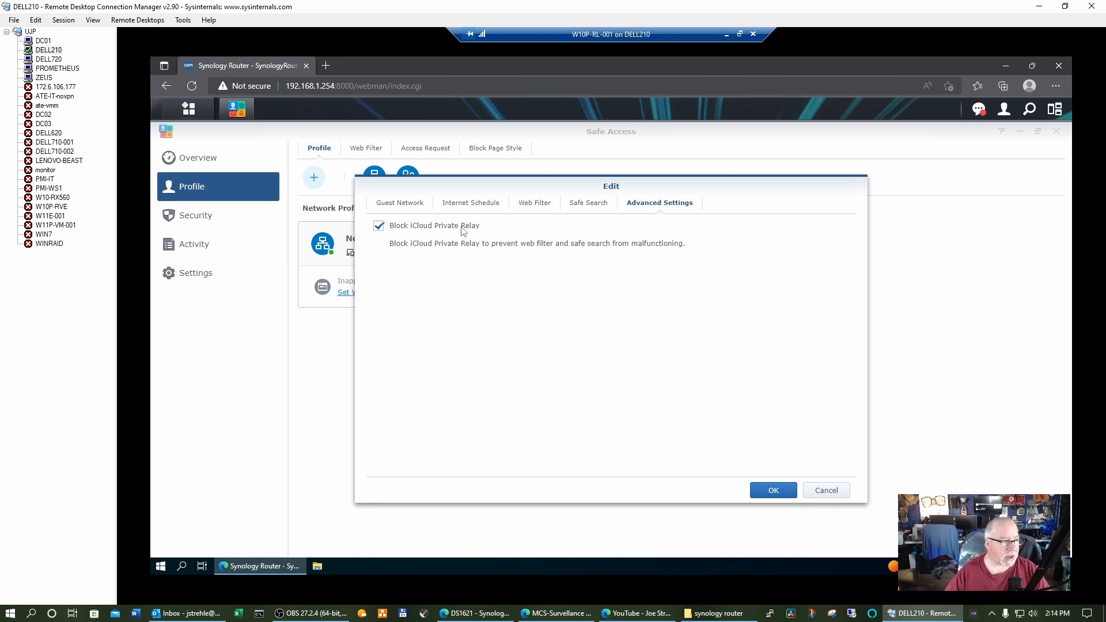
pyautogui.click(781, 490)
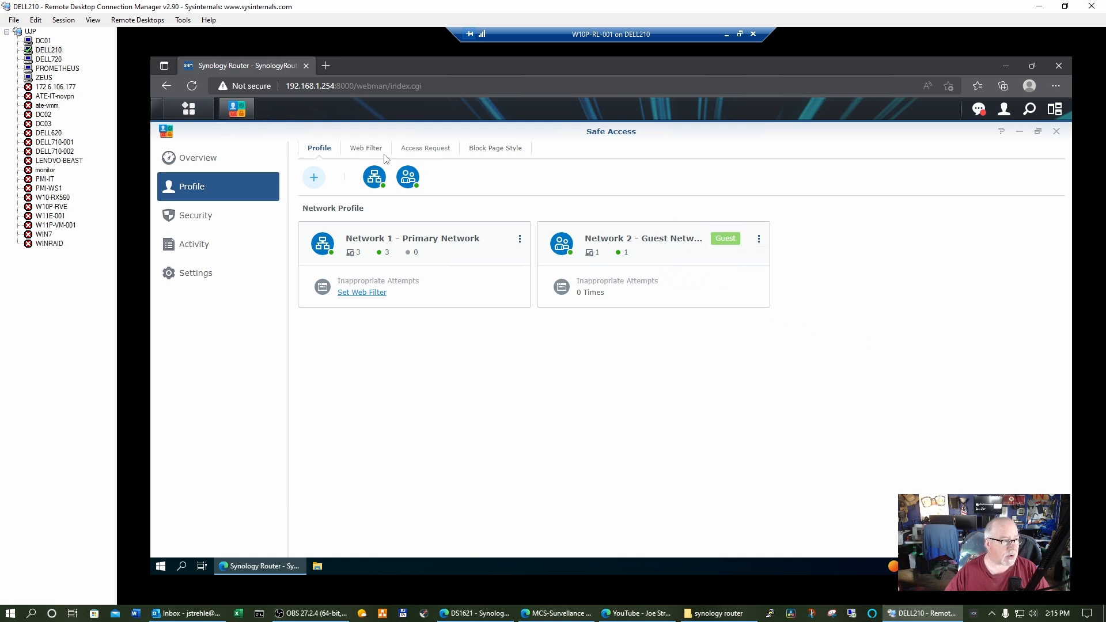
# Review the block categories, block list and allow list of the default Guest web filter
pyautogui.click(365, 148)
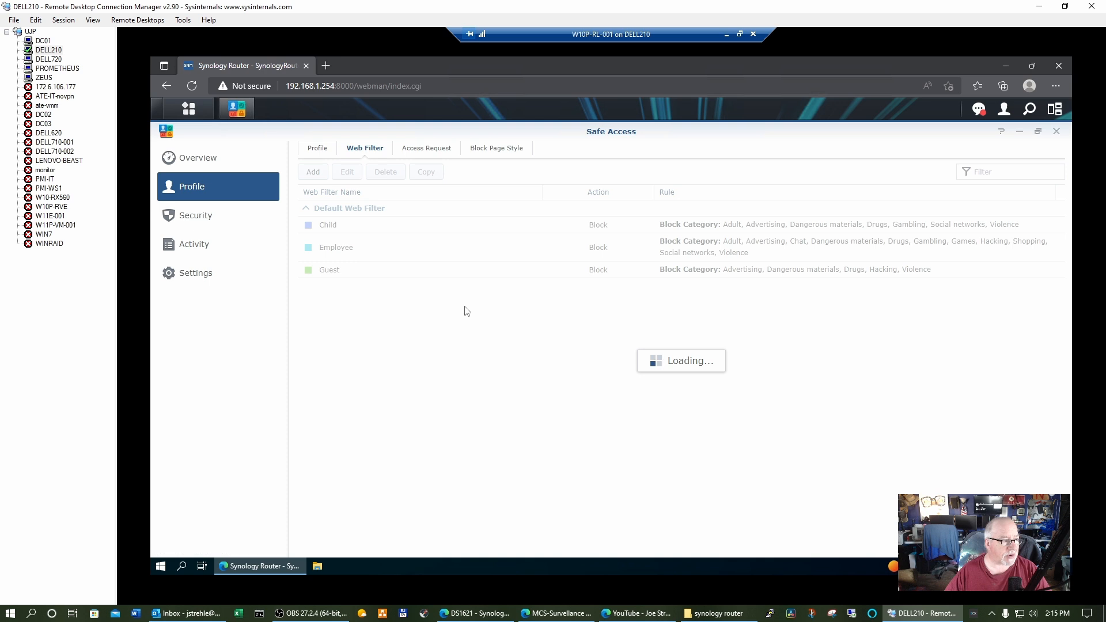
pyautogui.click(340, 271)
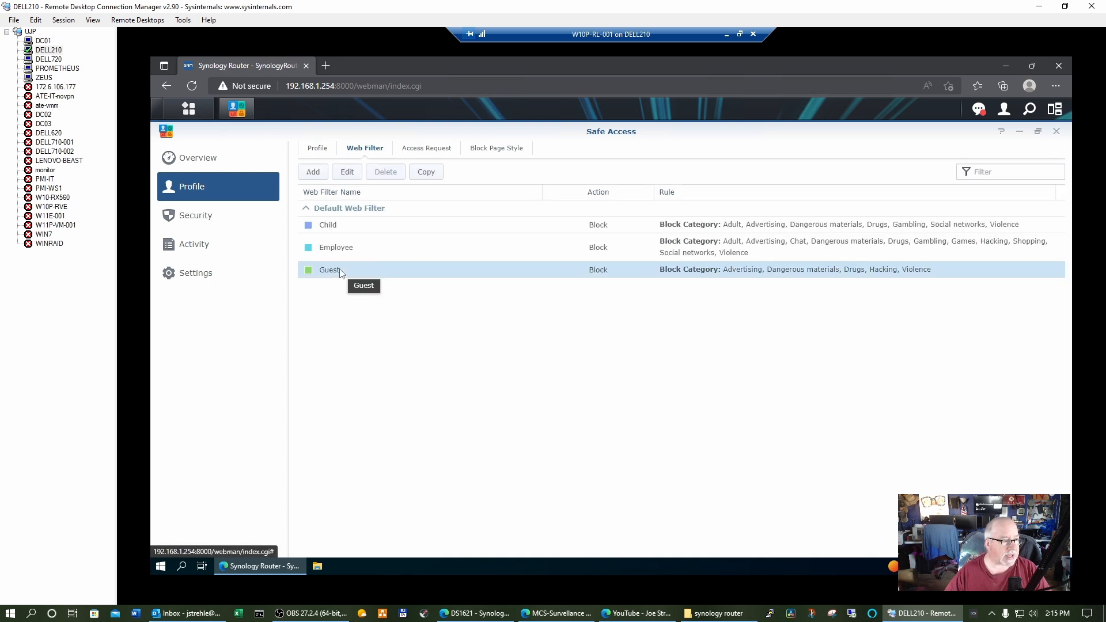
pyautogui.click(348, 172)
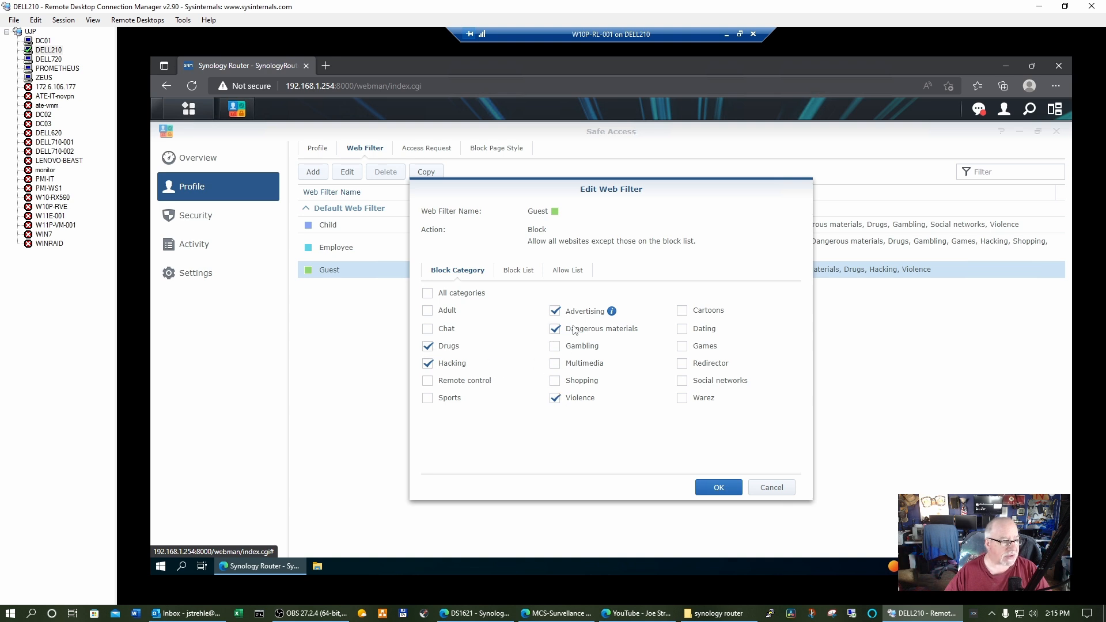
pyautogui.moveTo(613, 313)
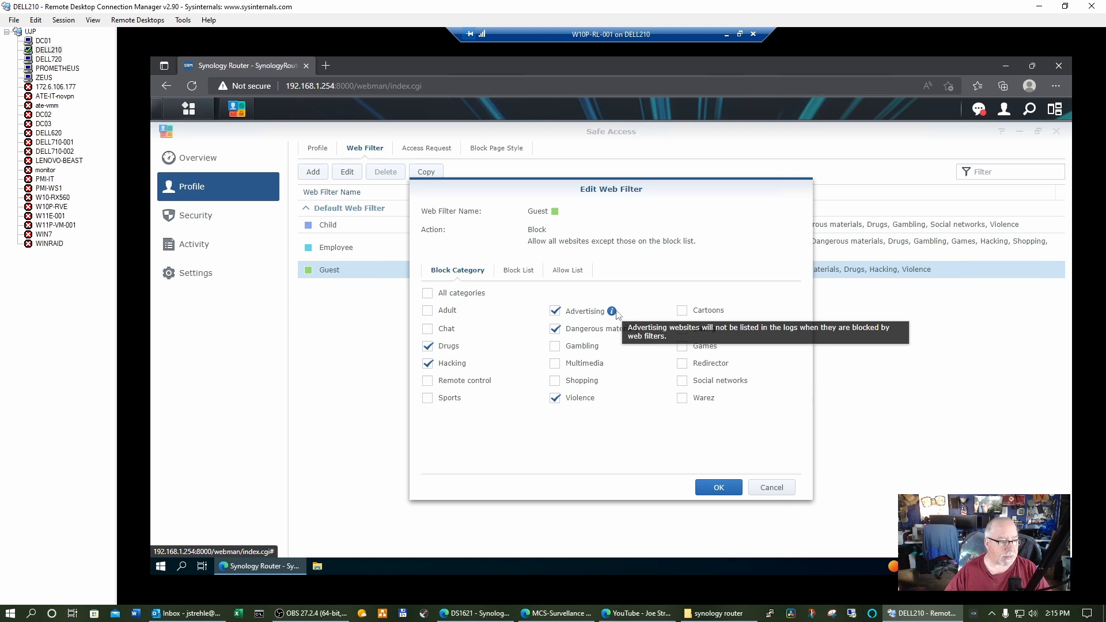
pyautogui.click(524, 273)
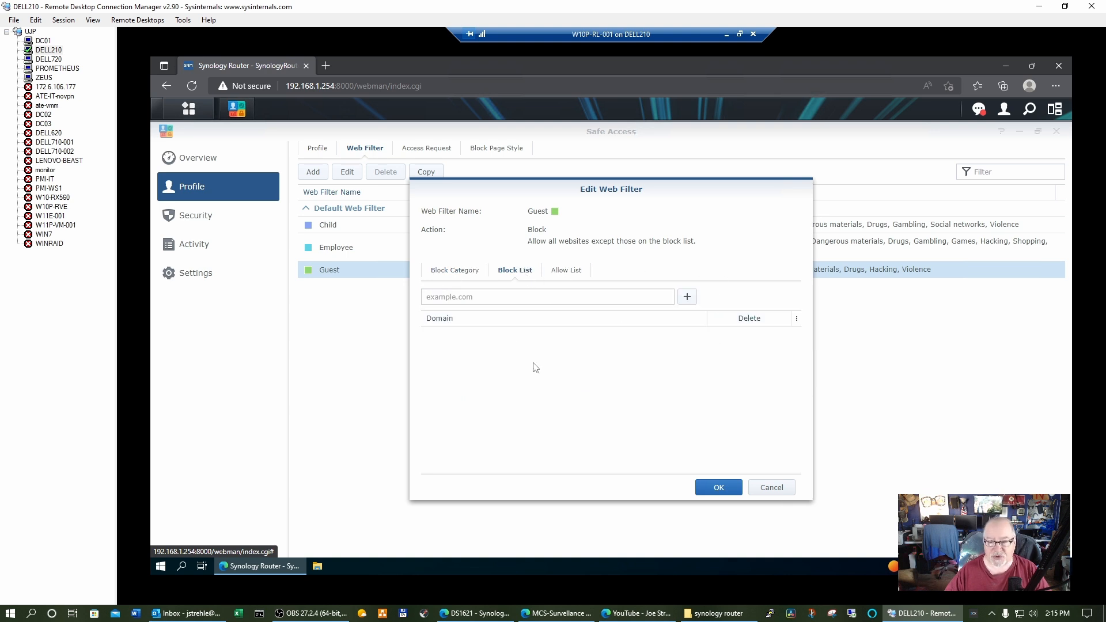
pyautogui.click(569, 276)
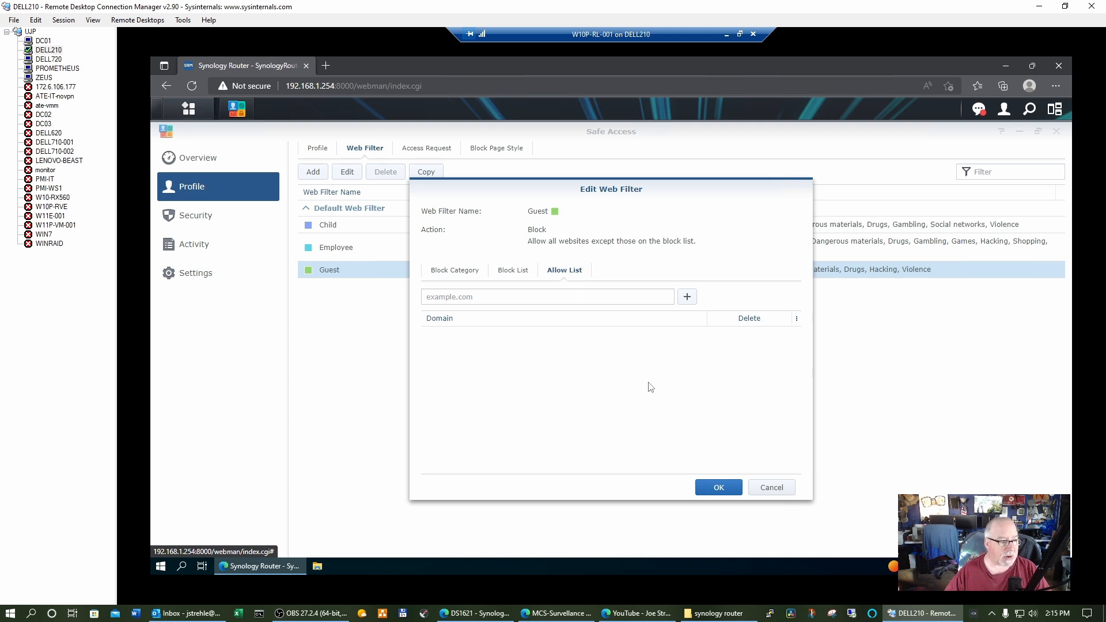
pyautogui.click(458, 272)
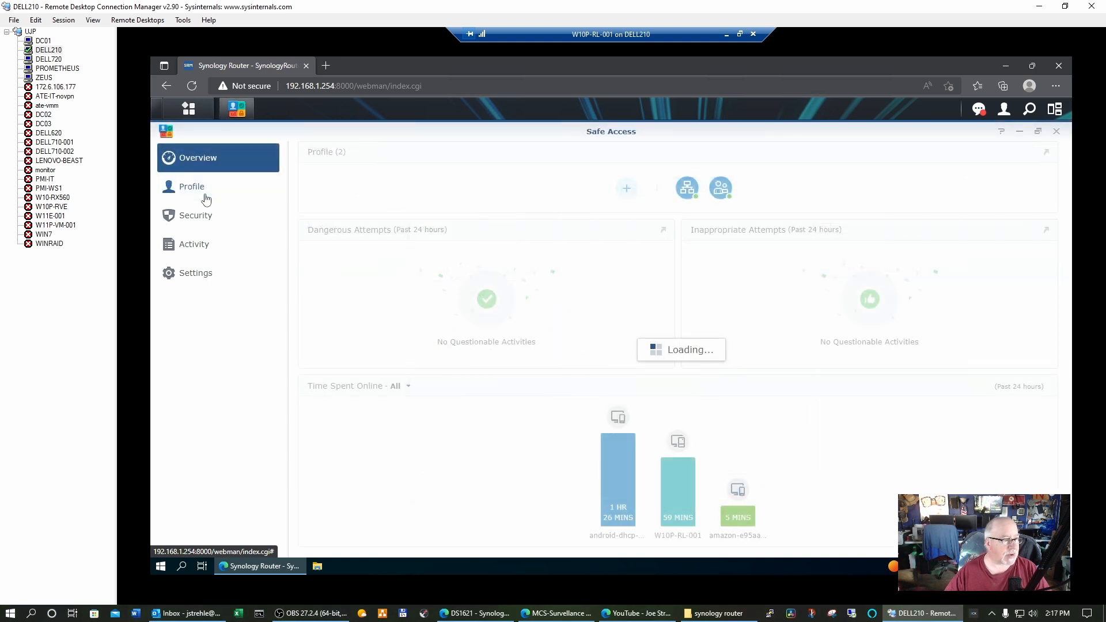
# Enable the Child web filter on the Network 1 - Primary Network profile and save the profile
pyautogui.click(214, 192)
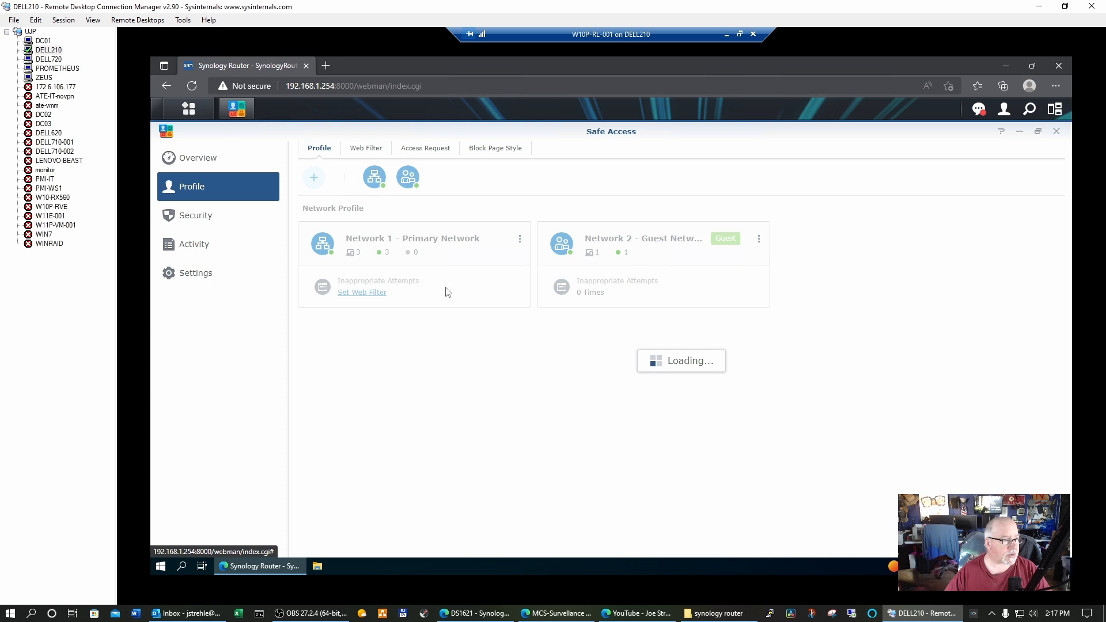
pyautogui.click(370, 292)
pyautogui.click(382, 234)
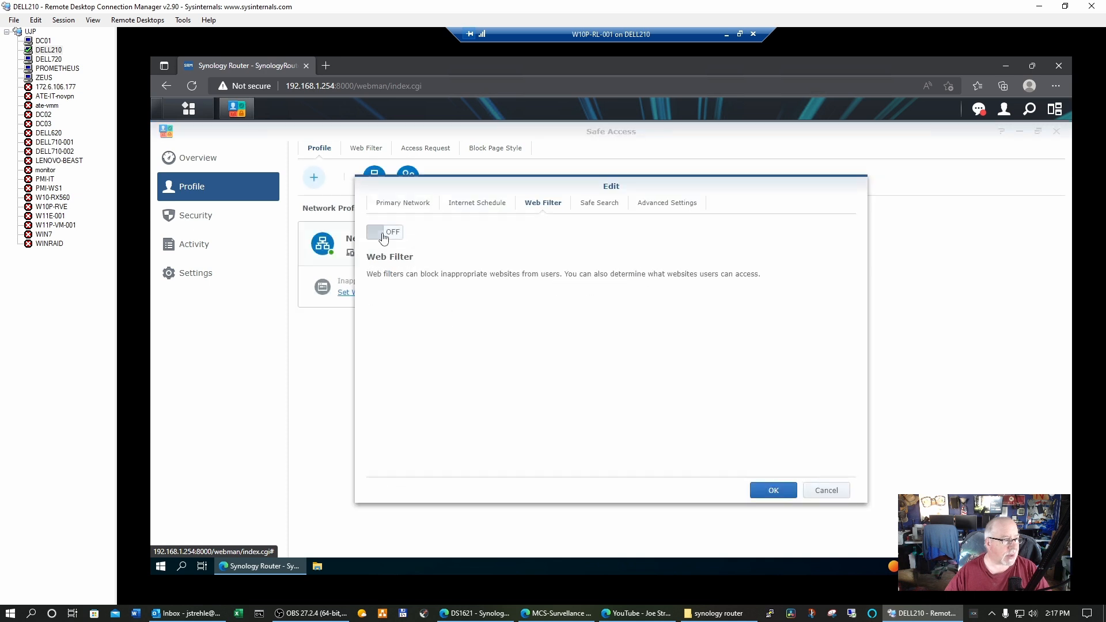
pyautogui.click(611, 362)
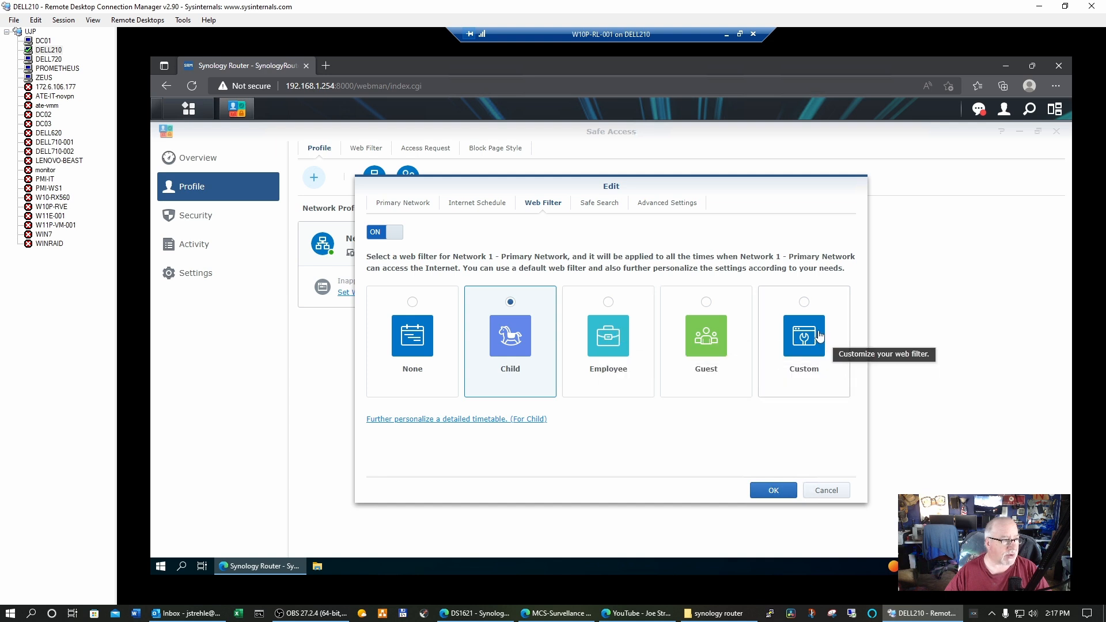
pyautogui.click(777, 491)
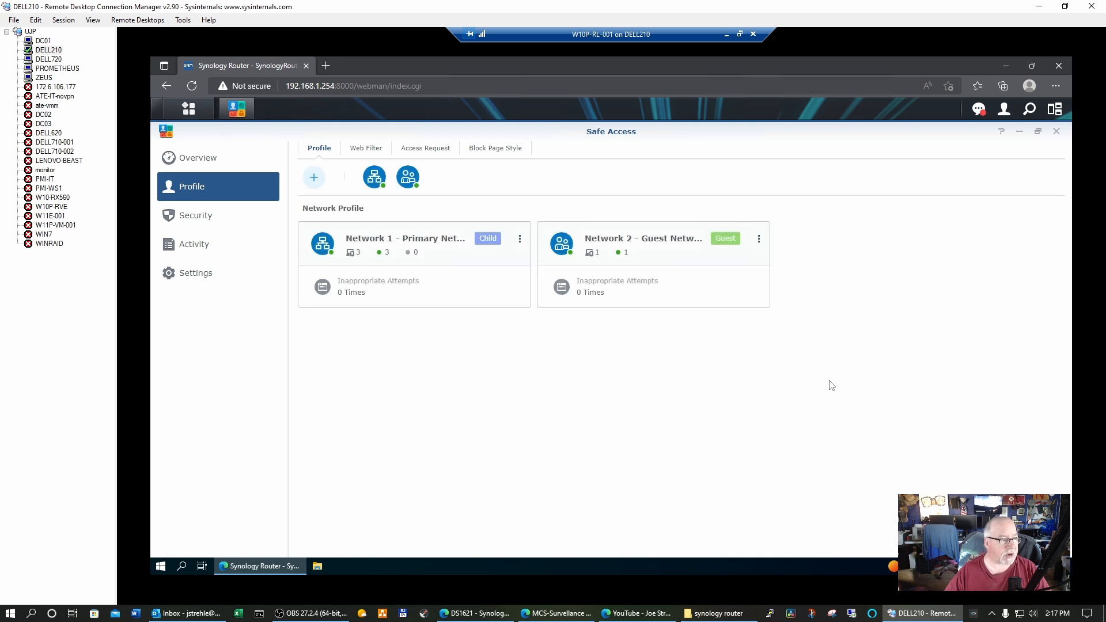
# Check the web filter selection in the primary network profile and close it without changing anything
pyautogui.click(520, 242)
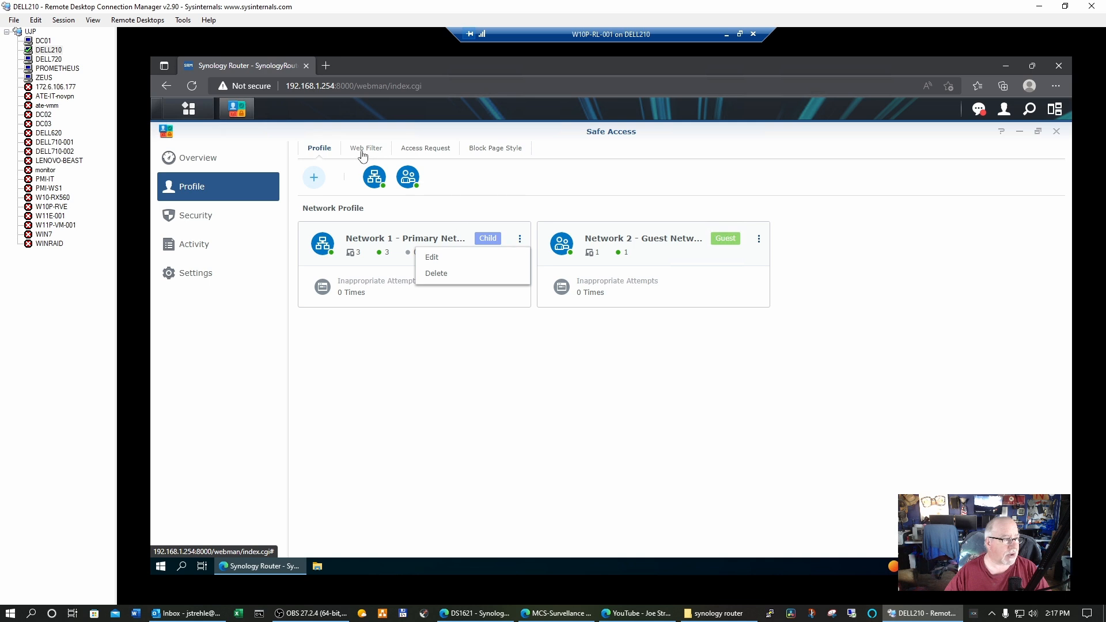
pyautogui.click(438, 264)
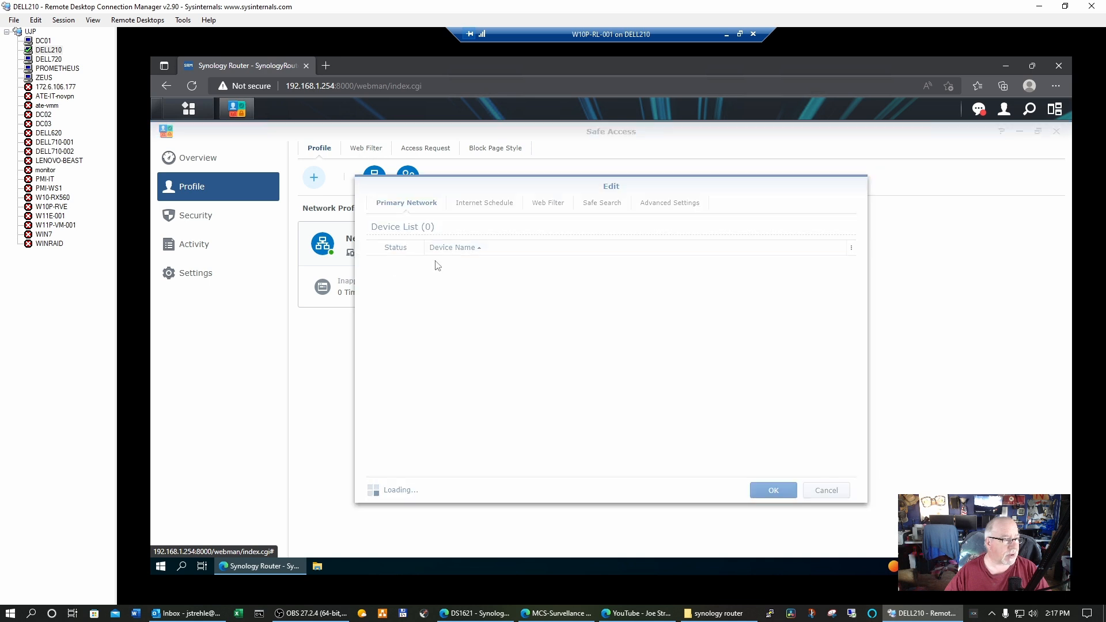
pyautogui.click(561, 204)
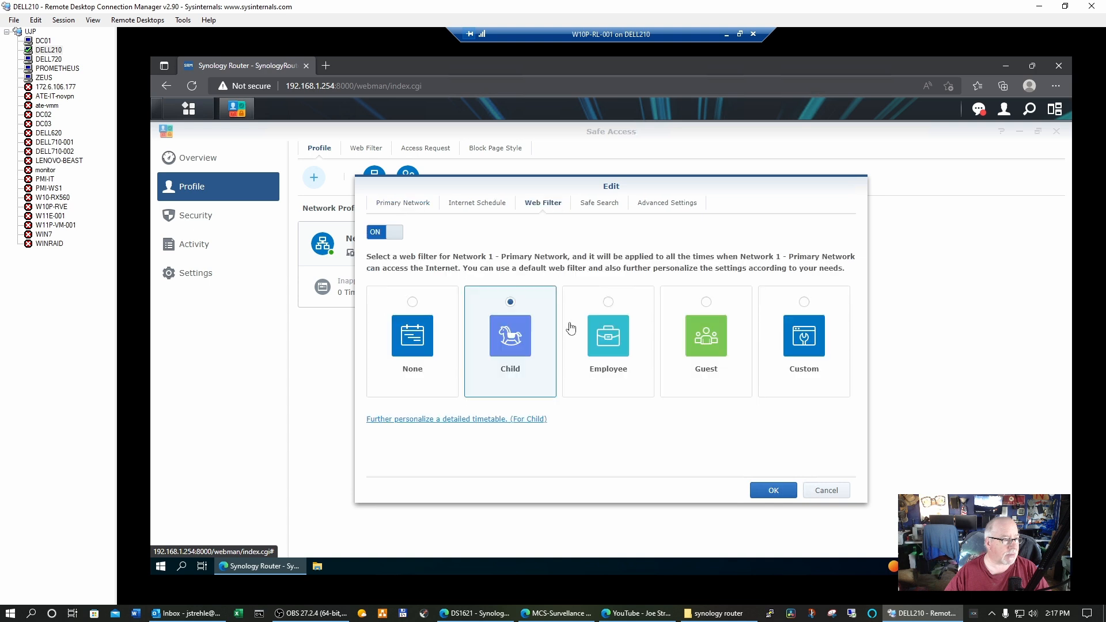
pyautogui.click(826, 490)
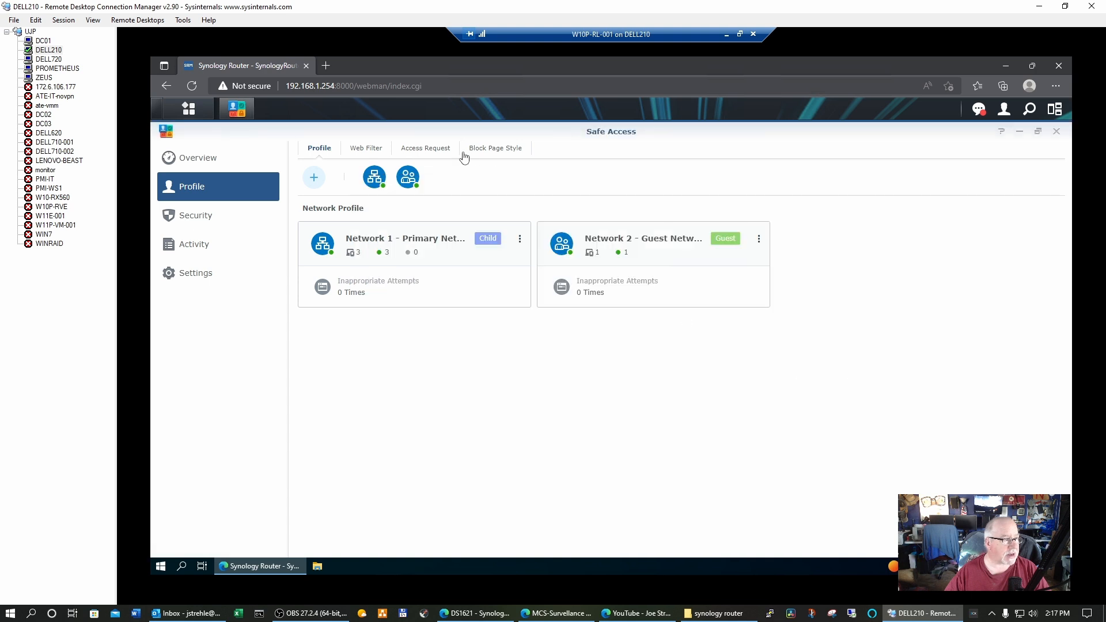
# Open the default Child web filter's settings to examine its block rules
pyautogui.click(366, 148)
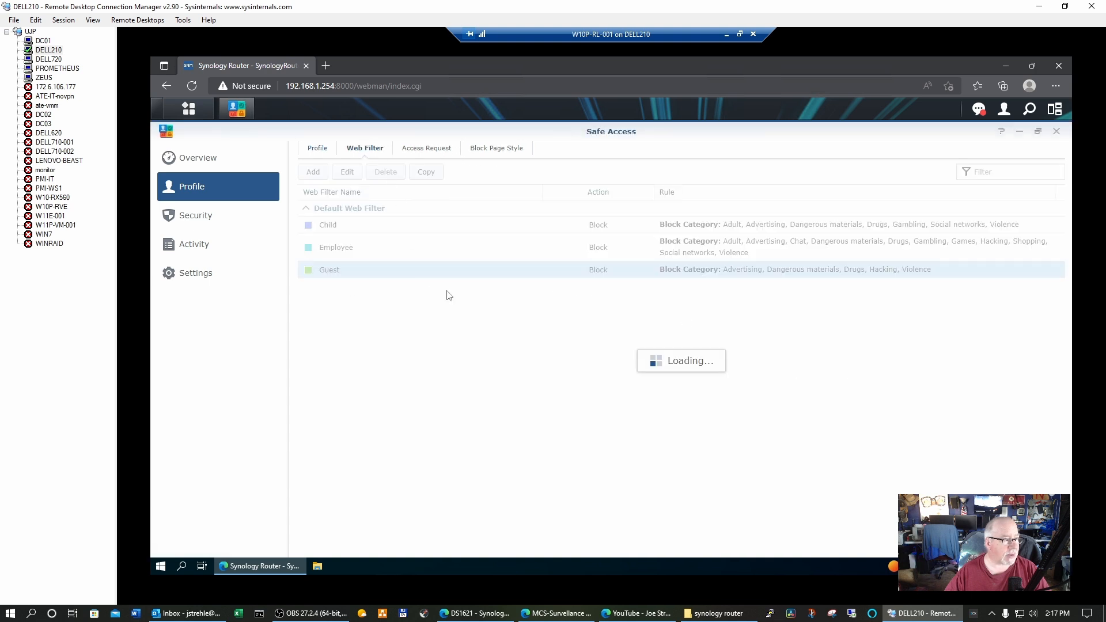
pyautogui.click(358, 229)
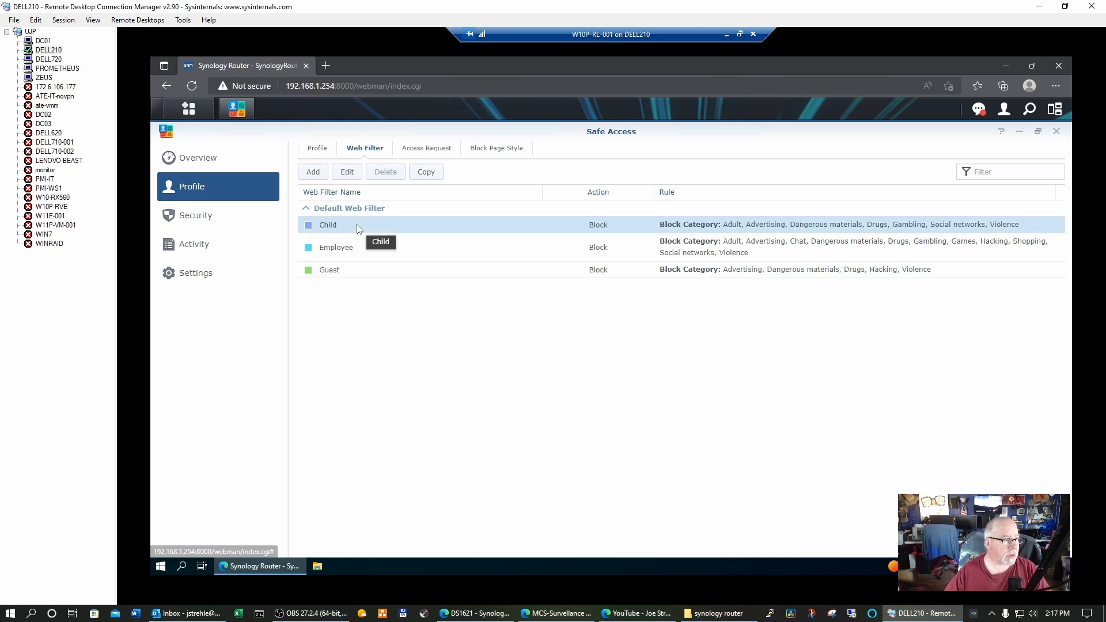
pyautogui.click(348, 175)
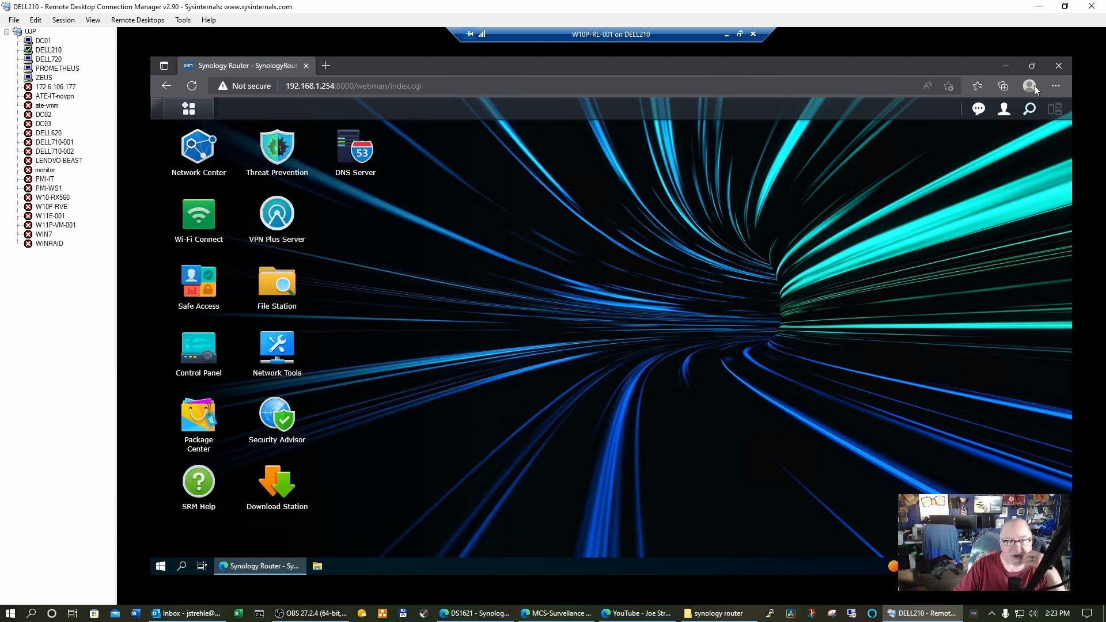
# Switch to Google Chrome and search for facebook to test the web filter
pyautogui.click(1007, 66)
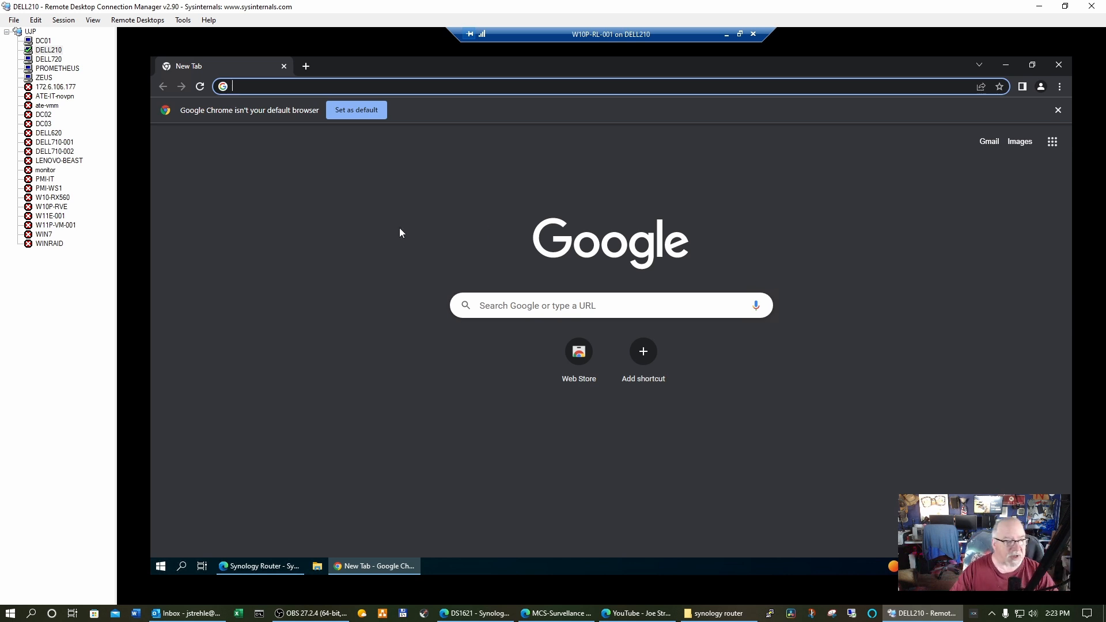
pyautogui.write('face')
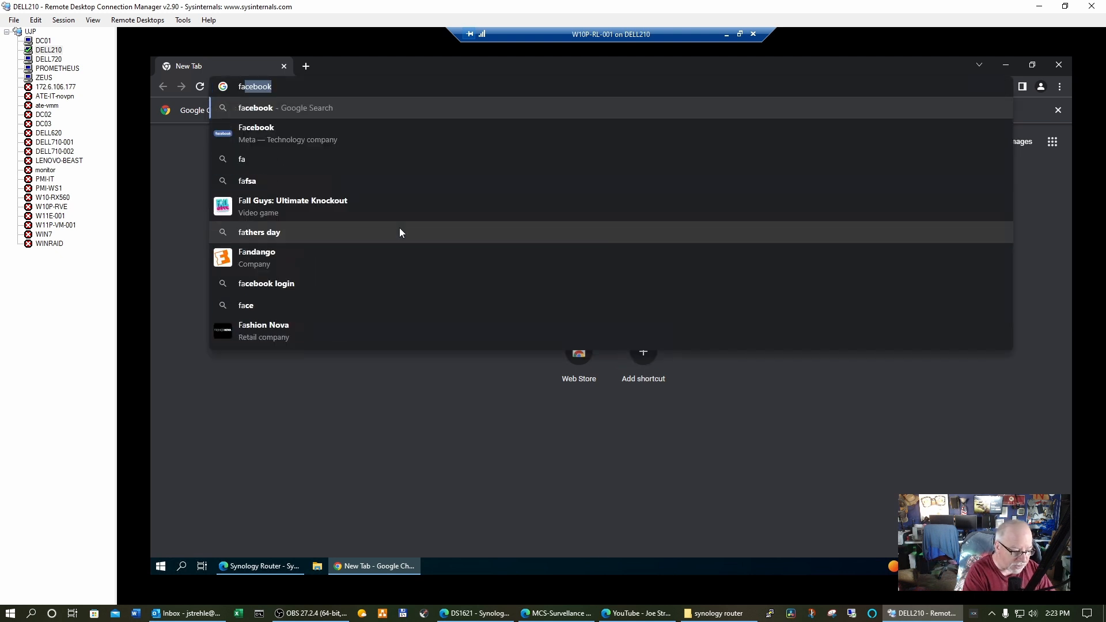
pyautogui.write('book')
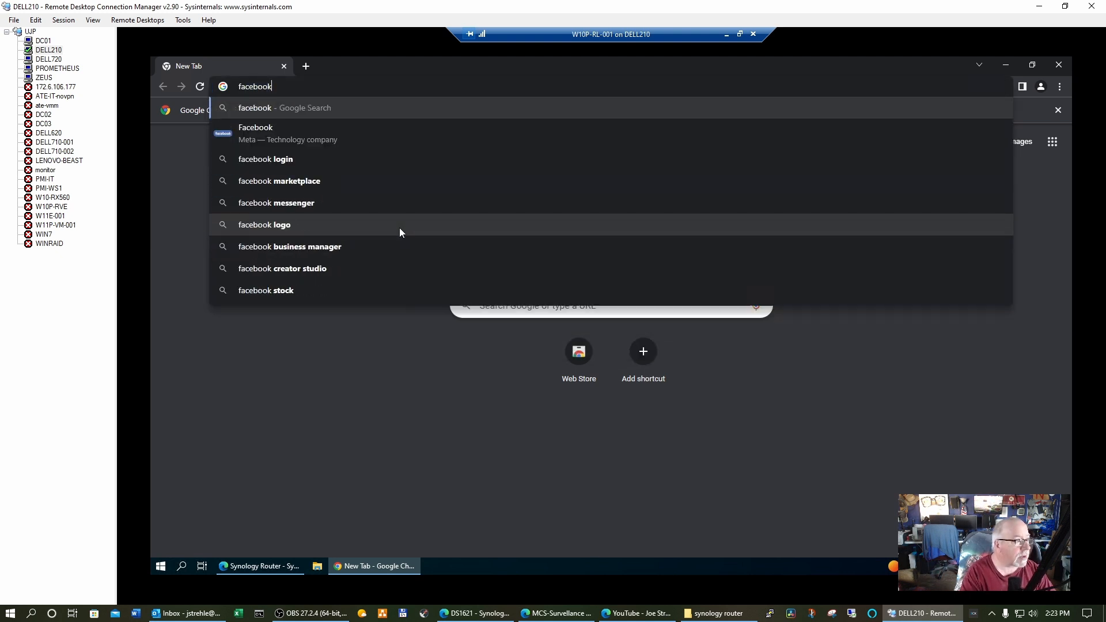
pyautogui.press('Return')
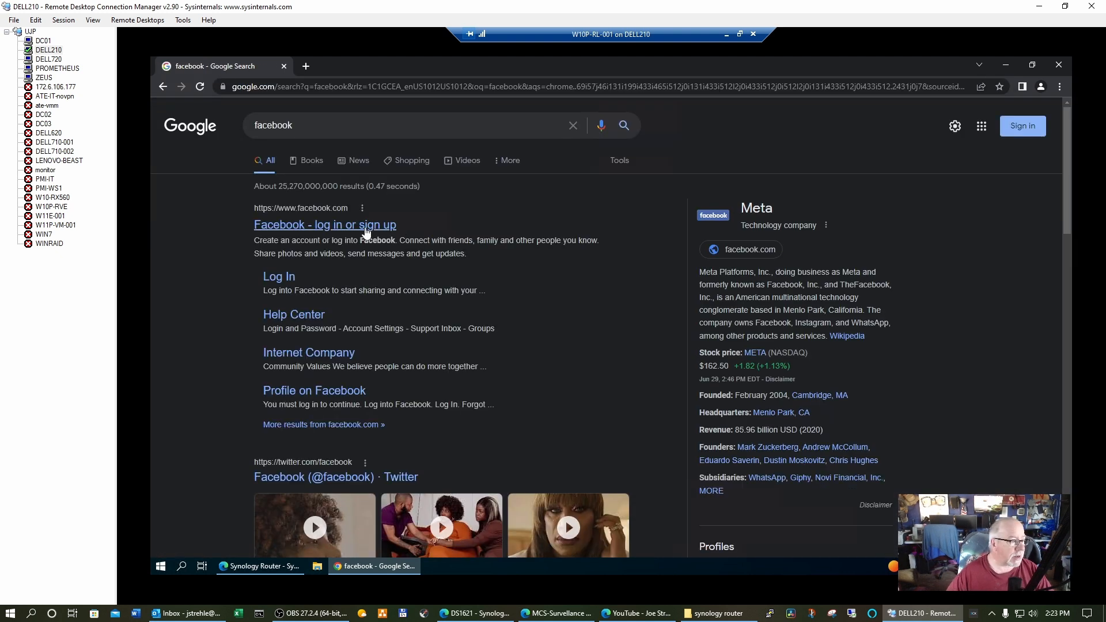
# Try to open the Facebook site from the search results, read the error page's advanced details, and close Chrome after testing
pyautogui.click(360, 227)
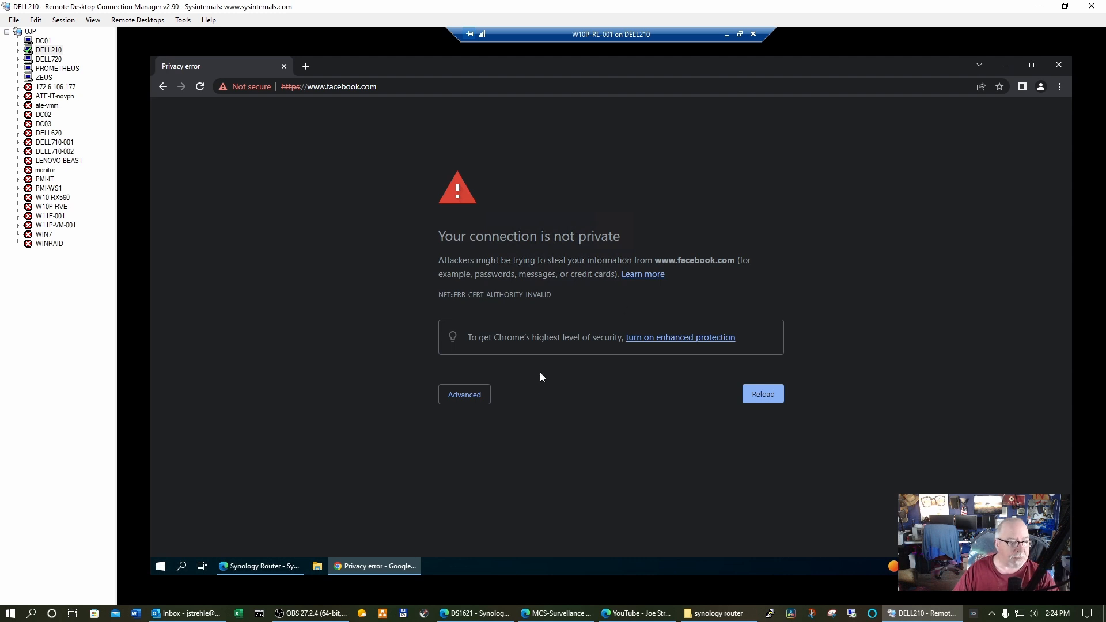
pyautogui.click(464, 395)
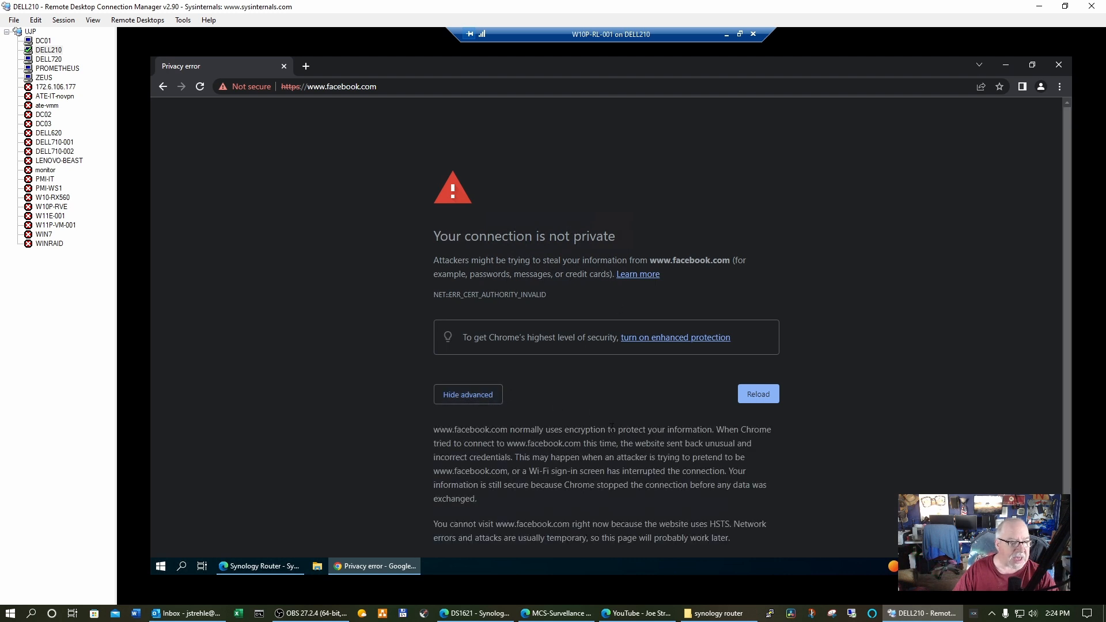
pyautogui.scroll(-1, 612, 427)
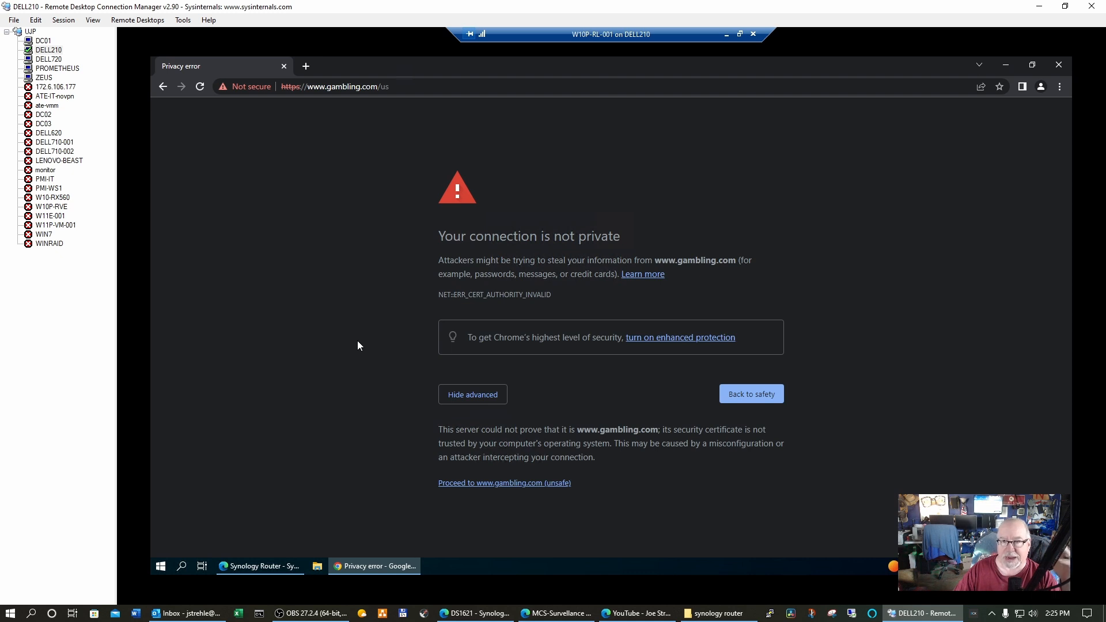
pyautogui.click(1059, 66)
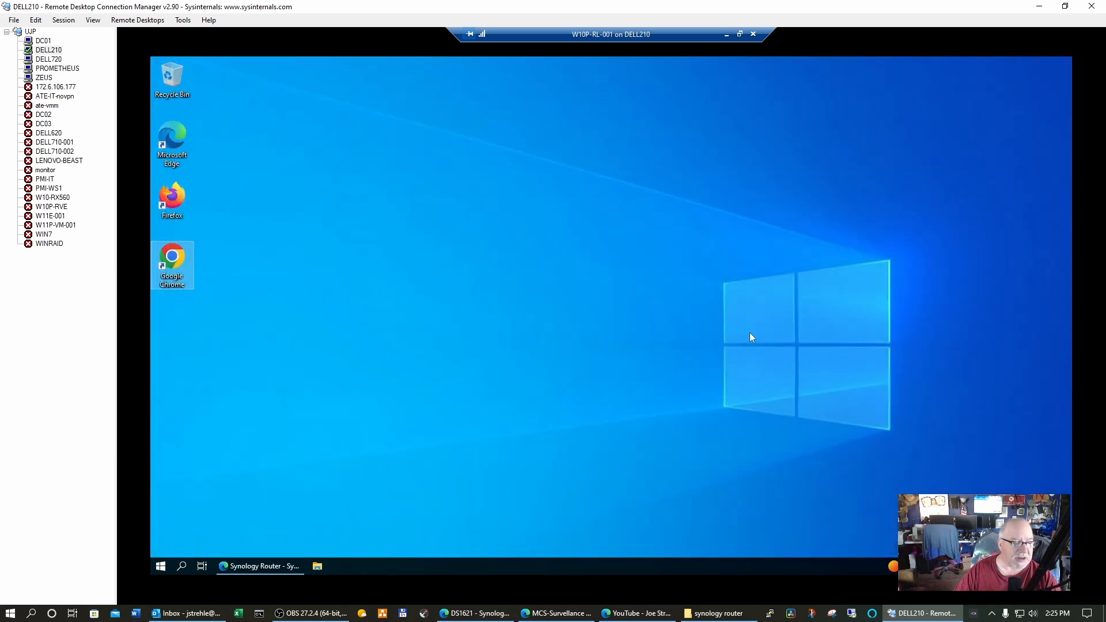
# Switch back to the Synology Router page in Edge, maximize Safe Access, and view the log behind the inappropriate attempts
pyautogui.click(259, 565)
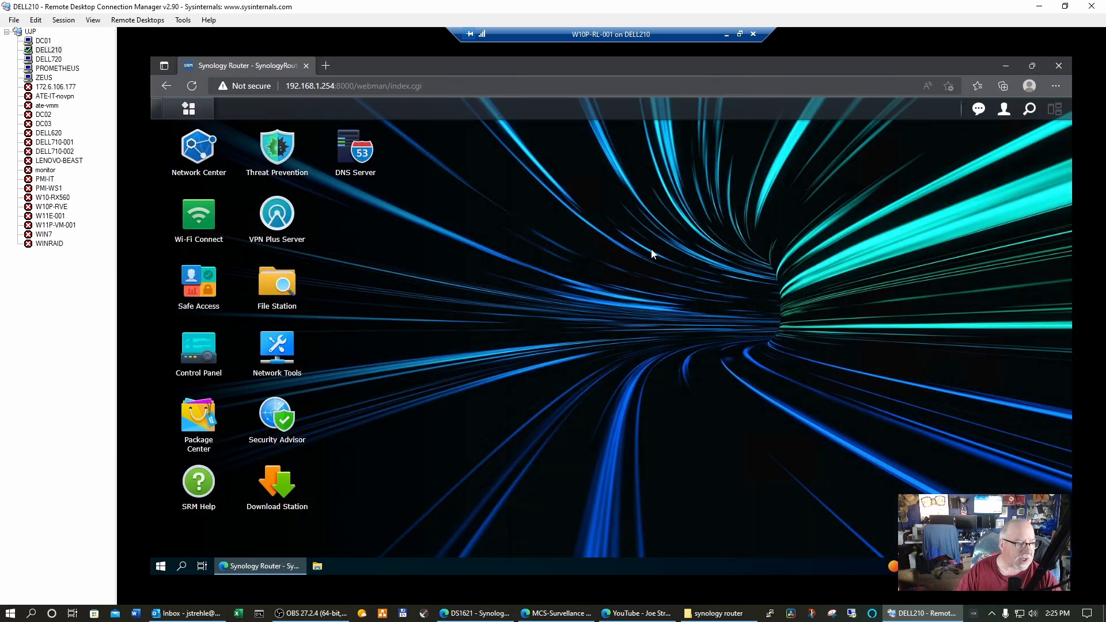
pyautogui.click(199, 283)
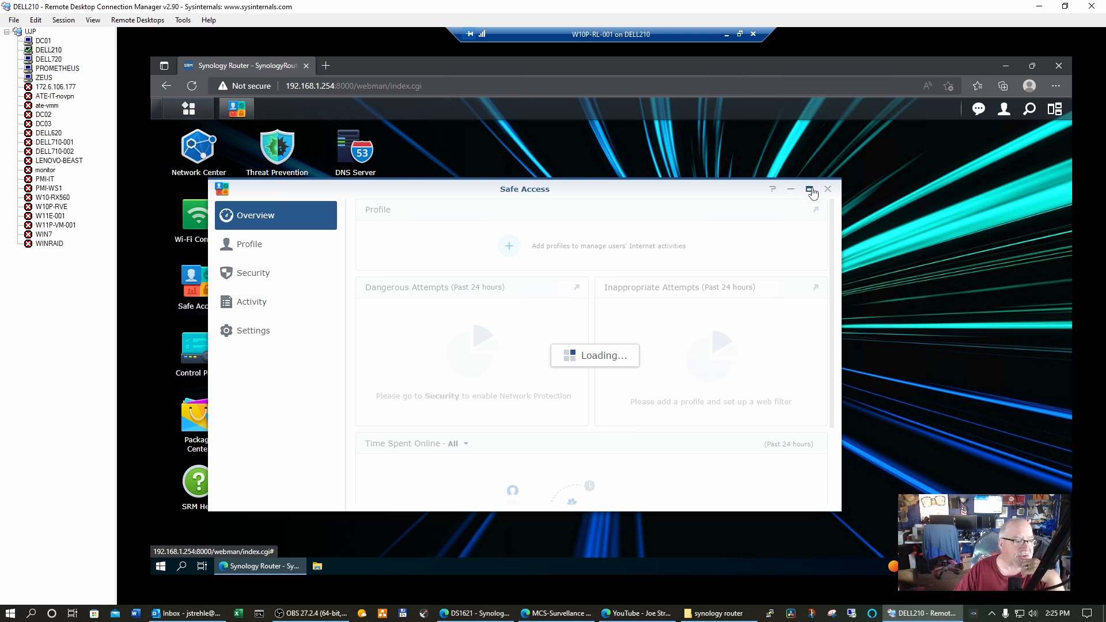
pyautogui.click(809, 190)
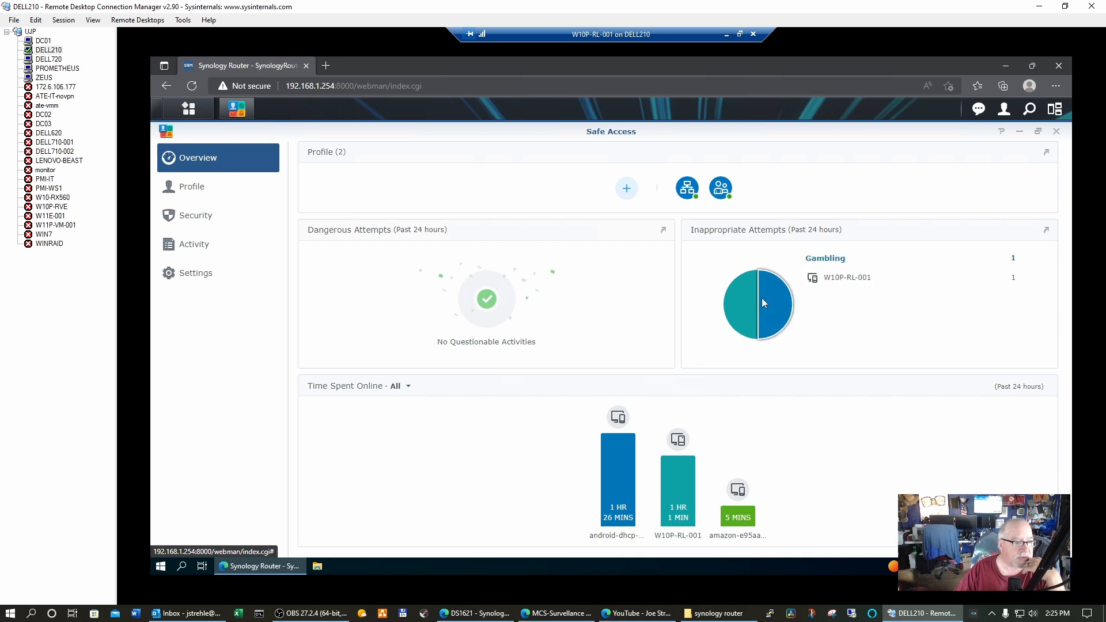
pyautogui.click(1047, 231)
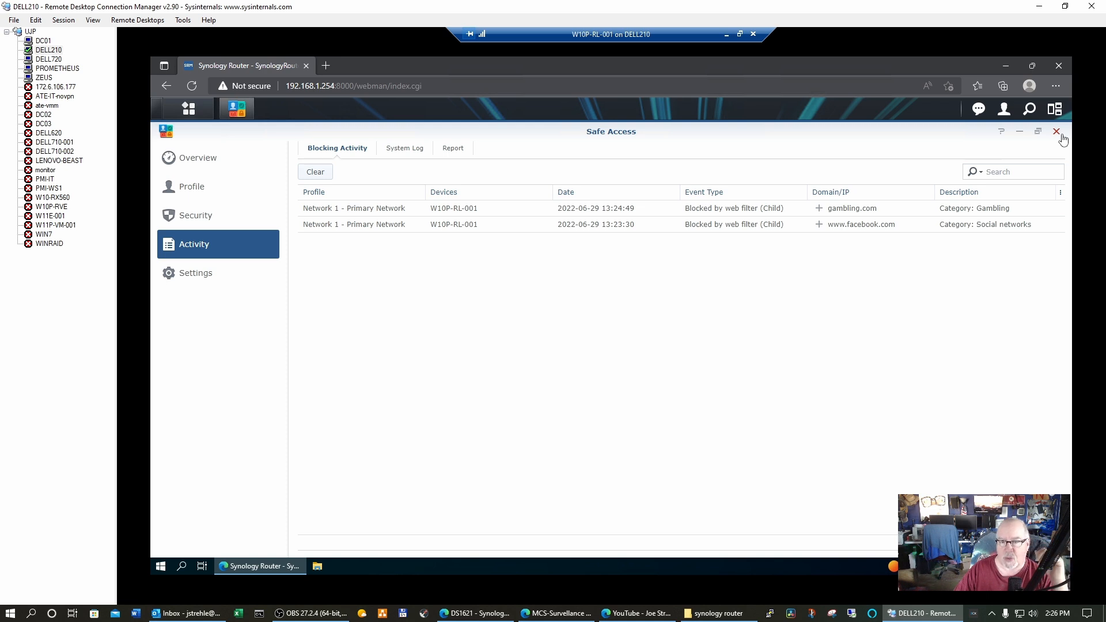
# View the device list of the Network 1 - Primary Network profile and close it without changes
pyautogui.click(202, 198)
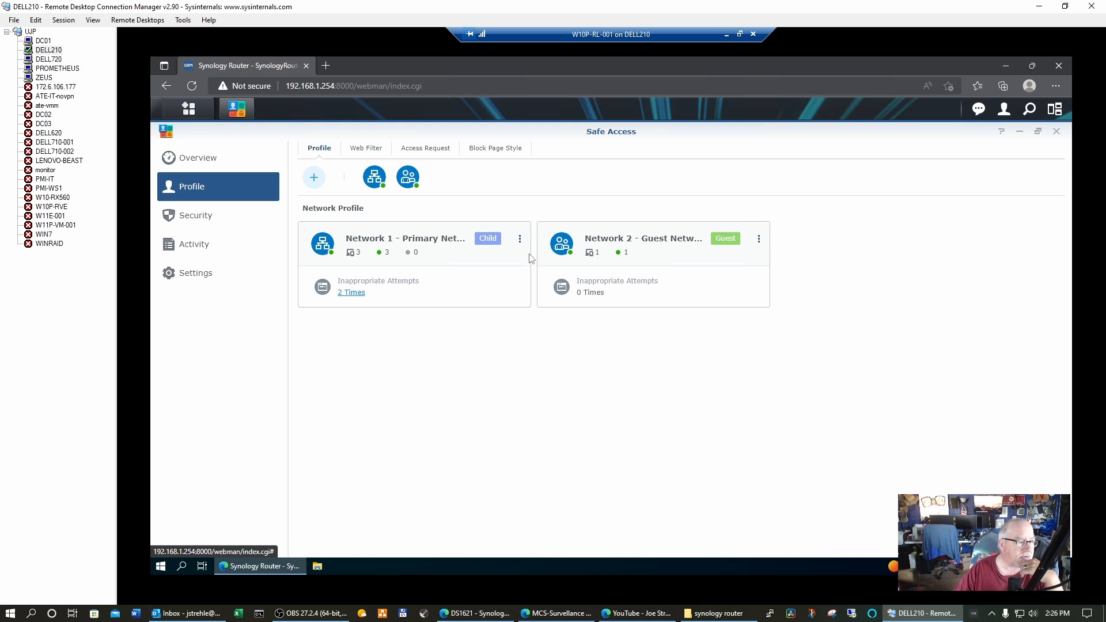
pyautogui.click(519, 239)
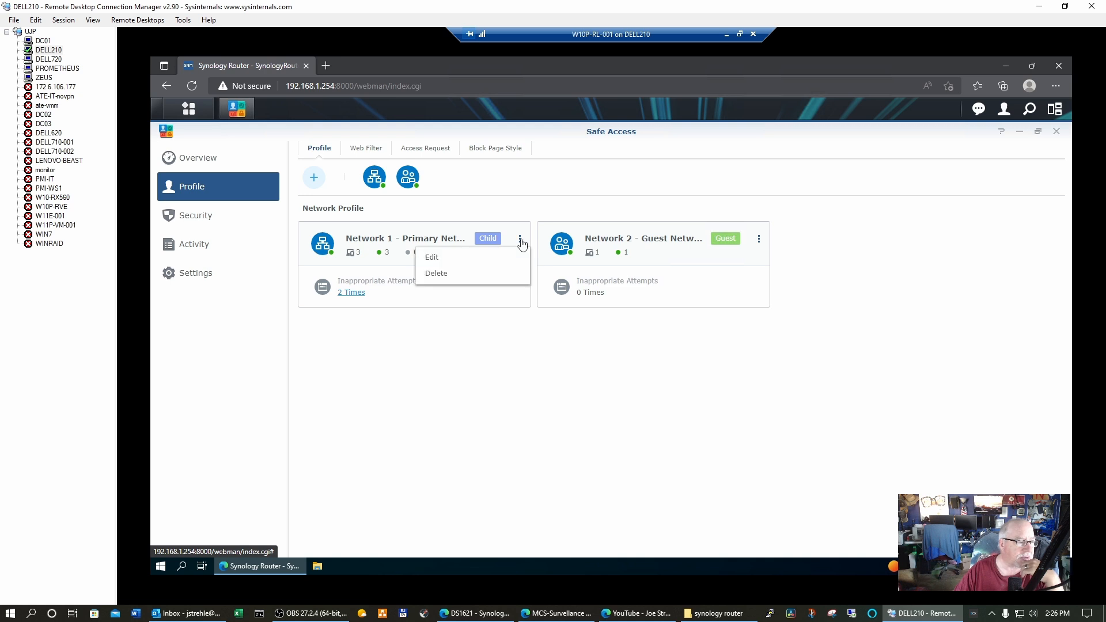
pyautogui.click(432, 260)
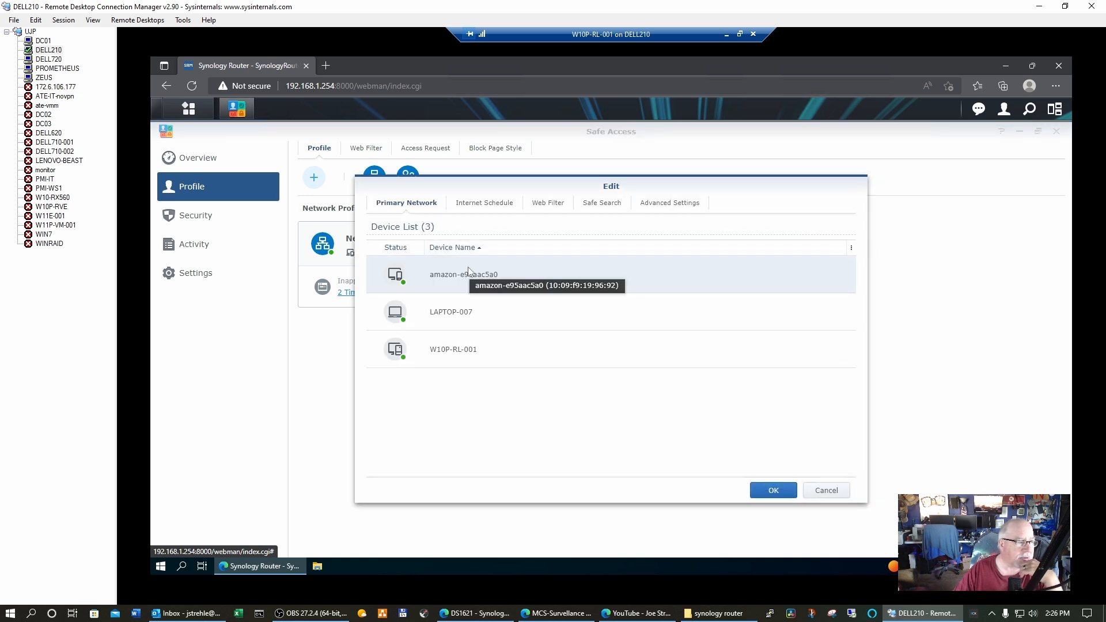
pyautogui.click(826, 491)
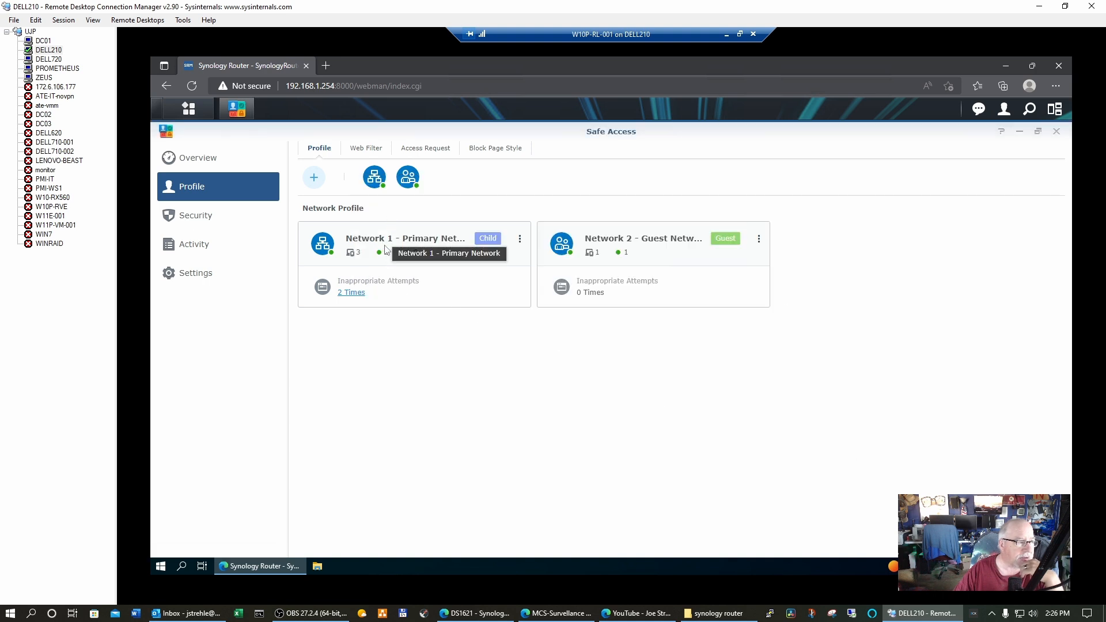
# Turn off the web filter for the Network 1 - Primary Network profile, save the change, and close Safe Access
pyautogui.click(520, 242)
pyautogui.click(451, 256)
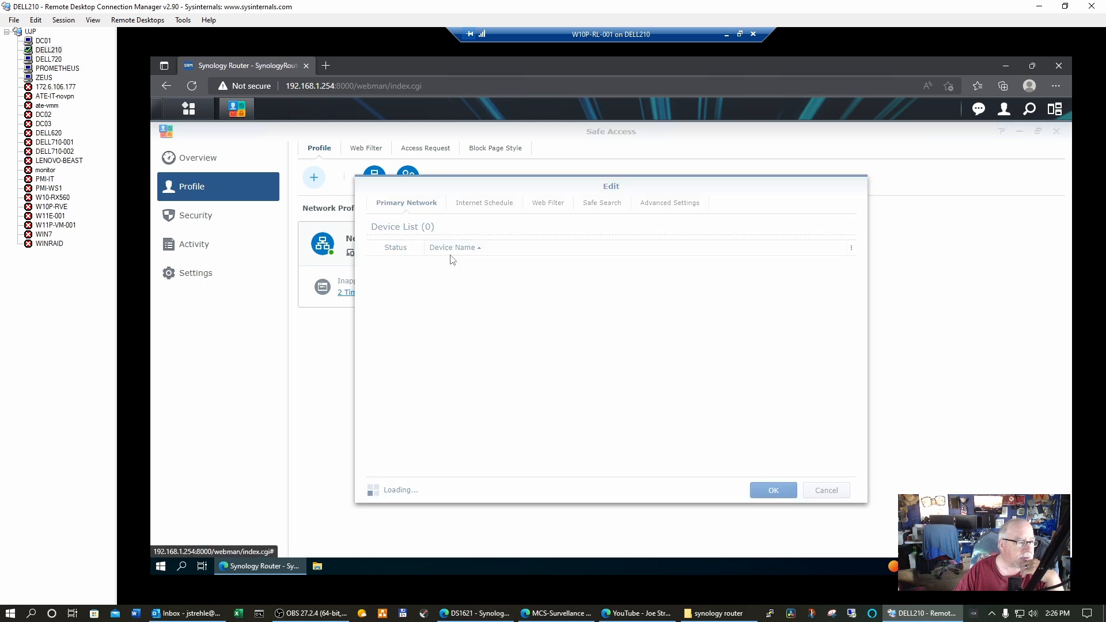
pyautogui.click(540, 205)
pyautogui.click(392, 231)
pyautogui.click(775, 491)
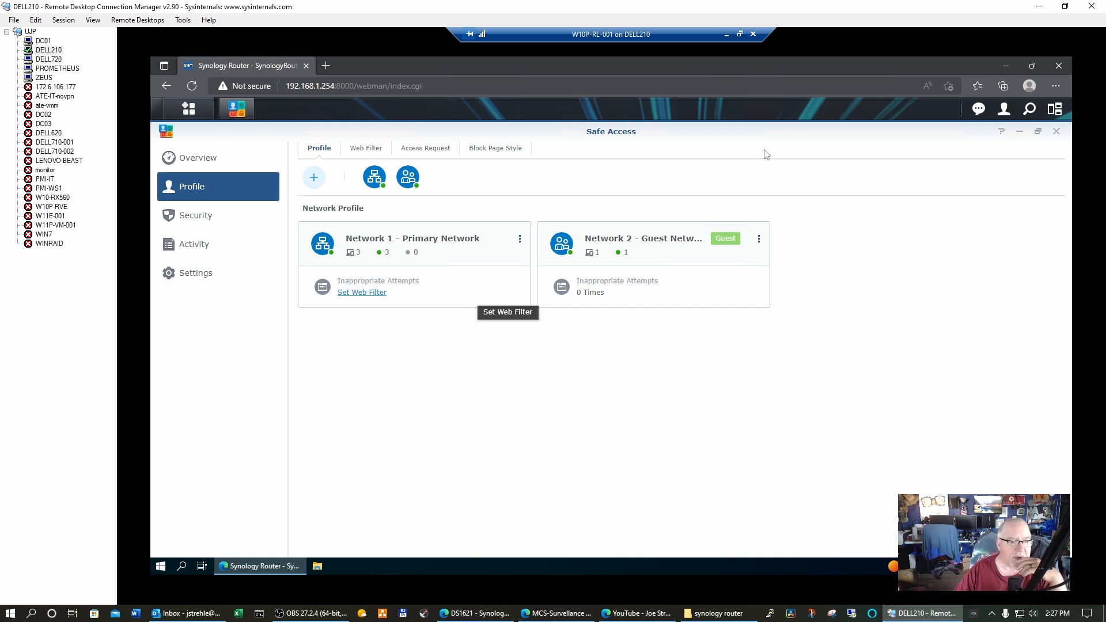
pyautogui.click(1058, 132)
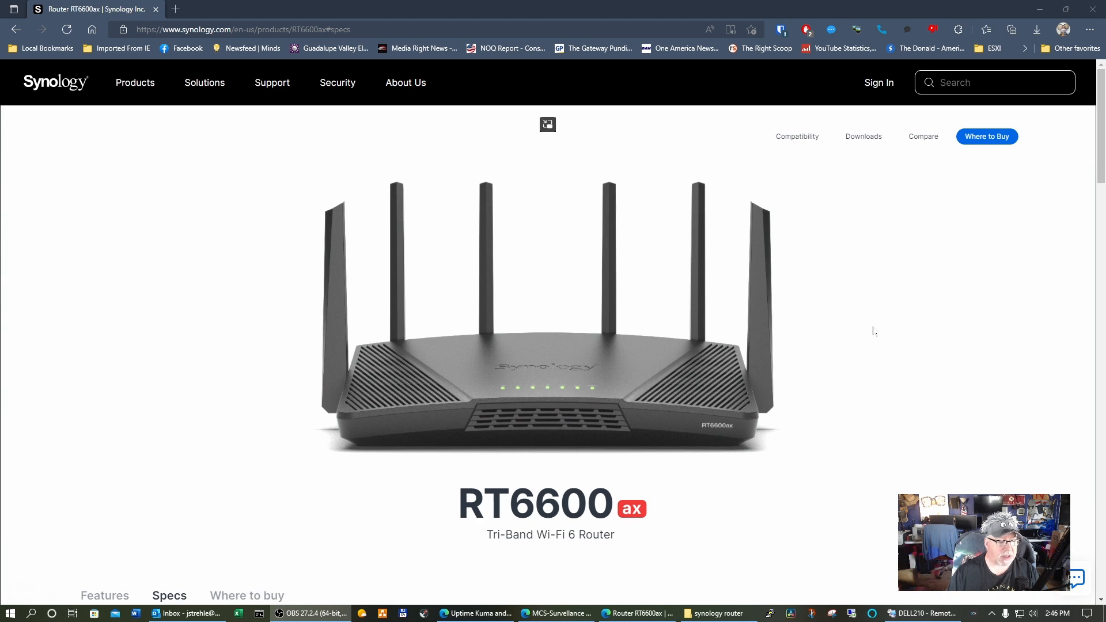
# Review the hardware specs on the Synology RT6600ax product page, from the CPU through the packaging content
pyautogui.scroll(-2, 873, 331)
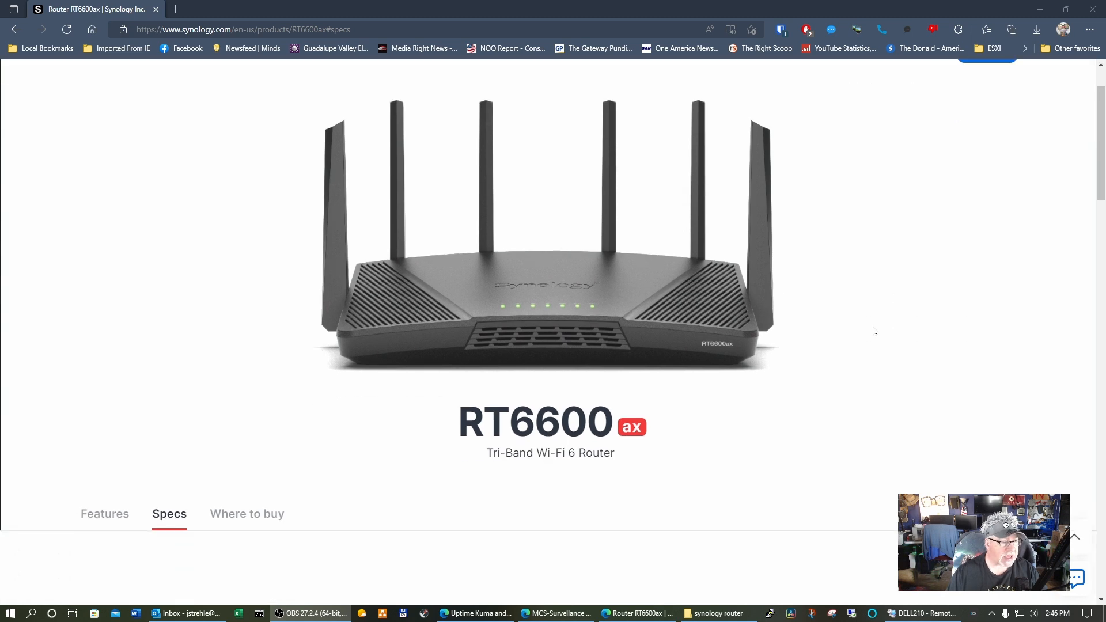
pyautogui.scroll(-6, 873, 332)
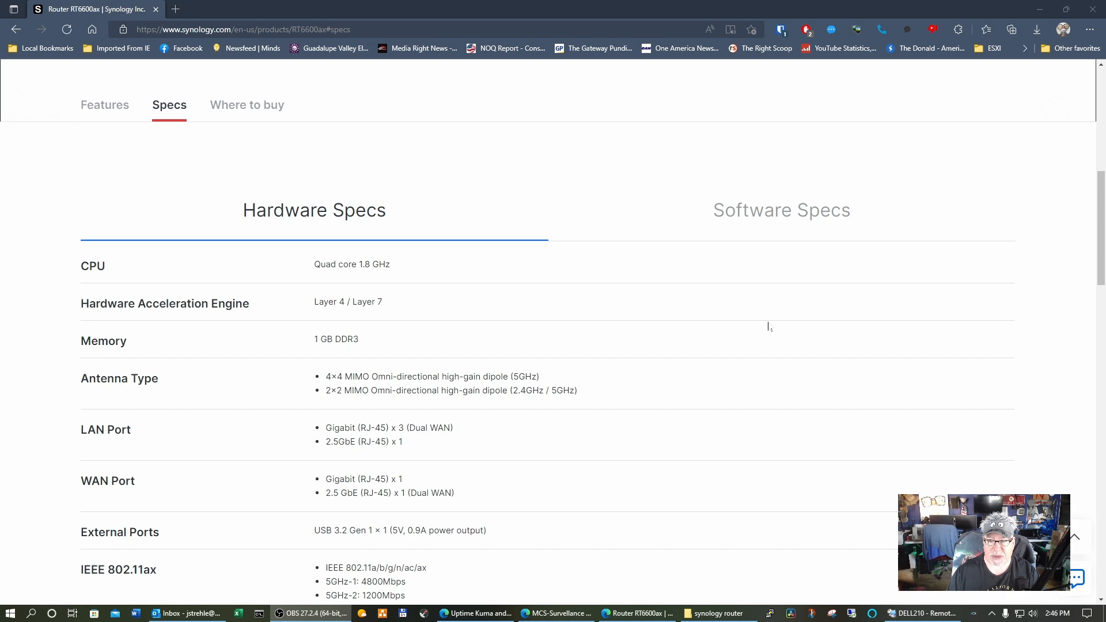
pyautogui.scroll(-5, 768, 327)
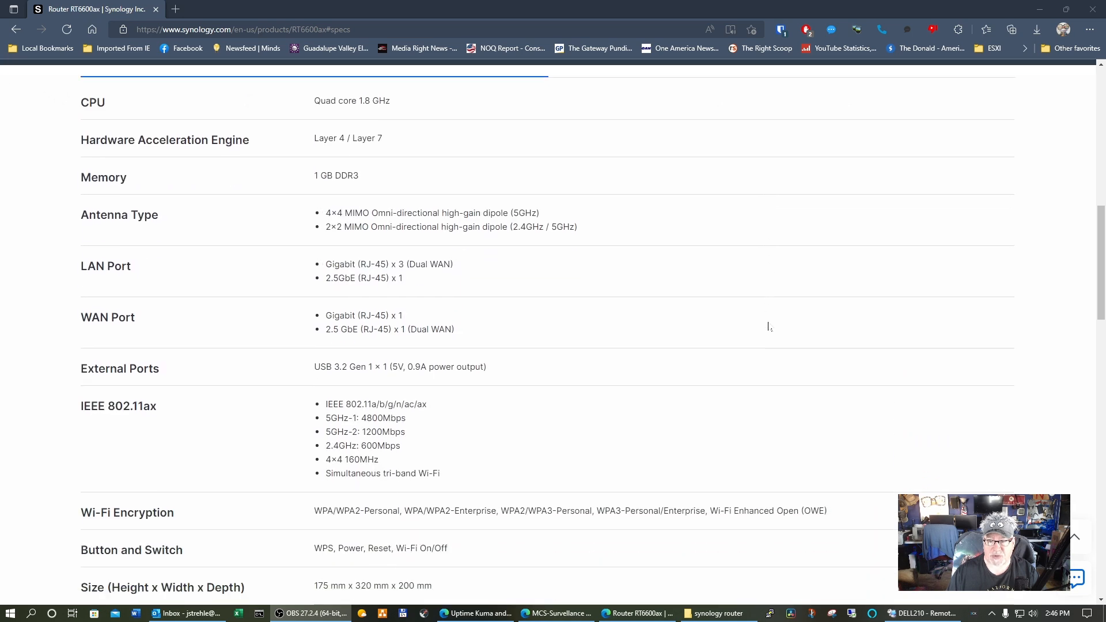
pyautogui.scroll(-6, 768, 326)
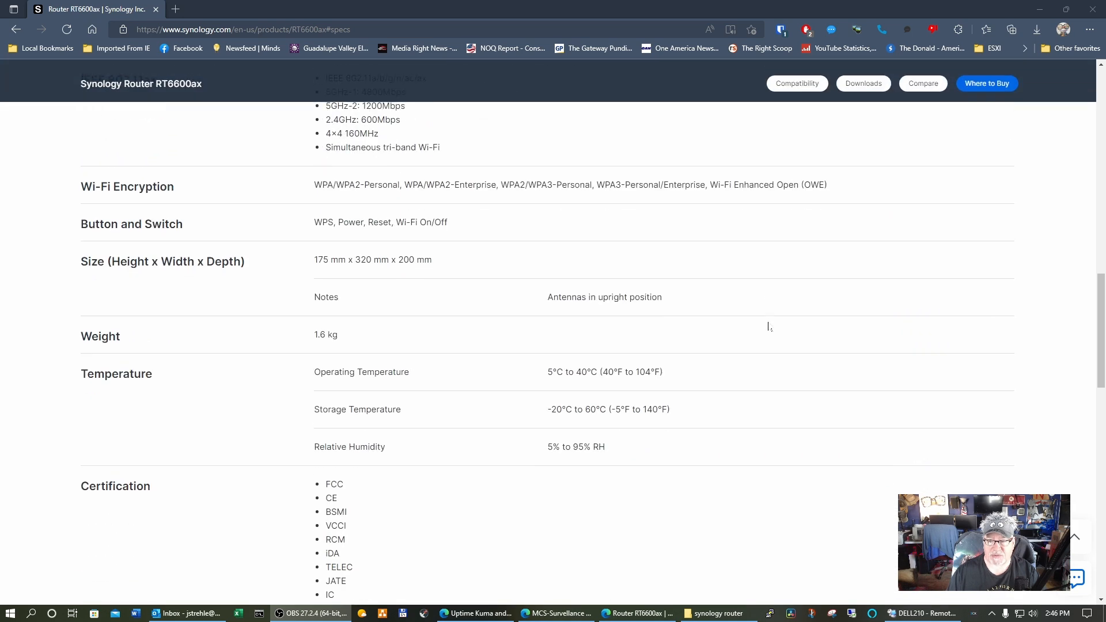
pyautogui.scroll(-8, 768, 326)
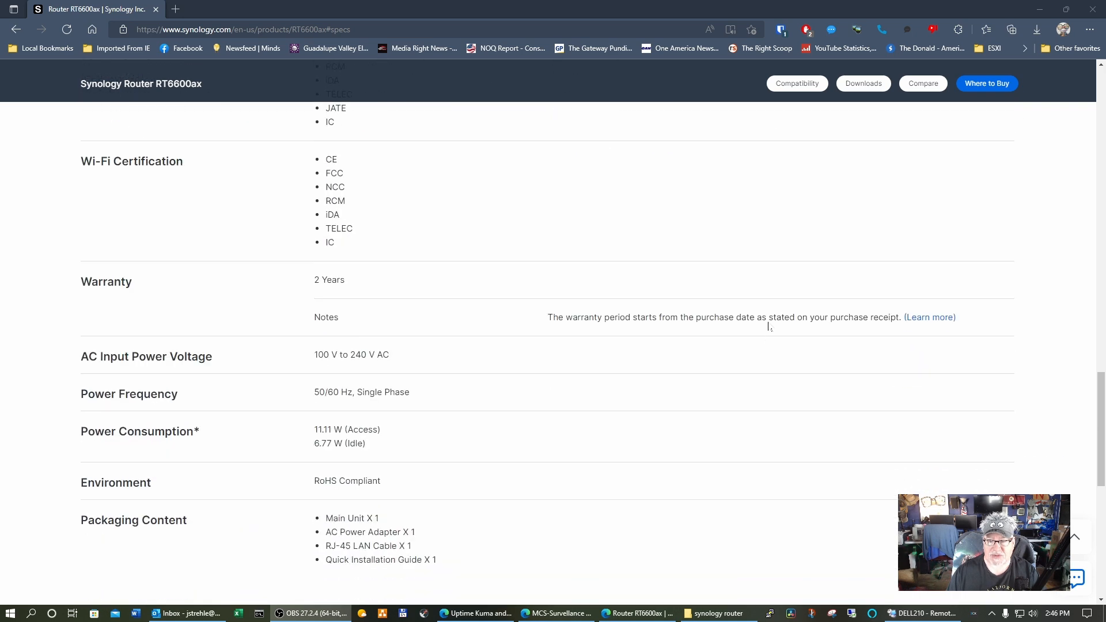
pyautogui.scroll(-3, 768, 326)
pyautogui.scroll(17, 769, 326)
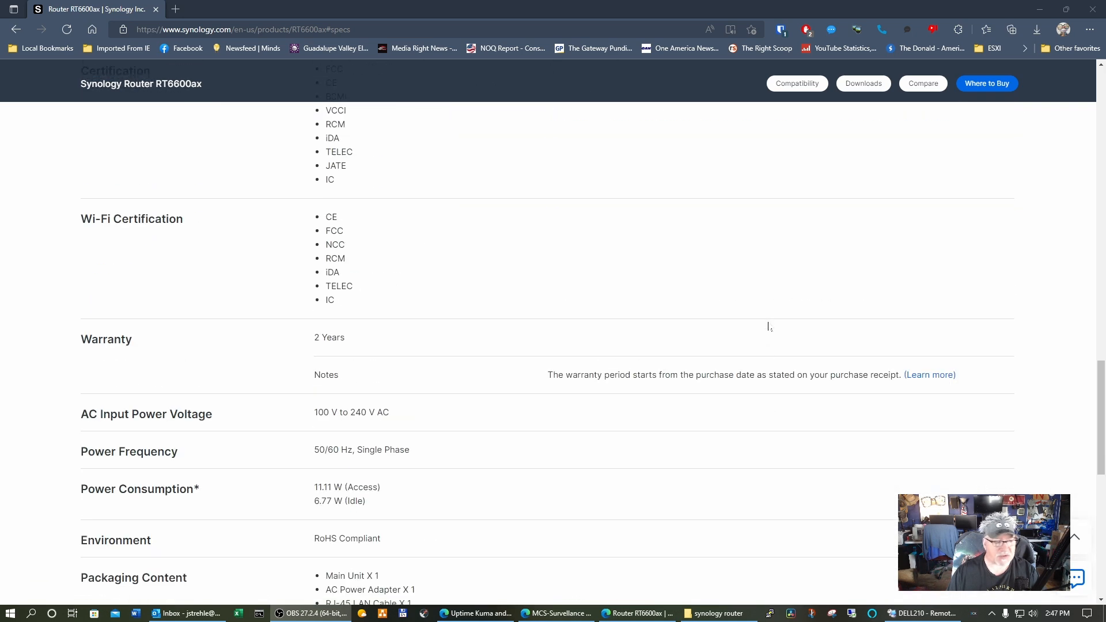
pyautogui.scroll(10, 769, 327)
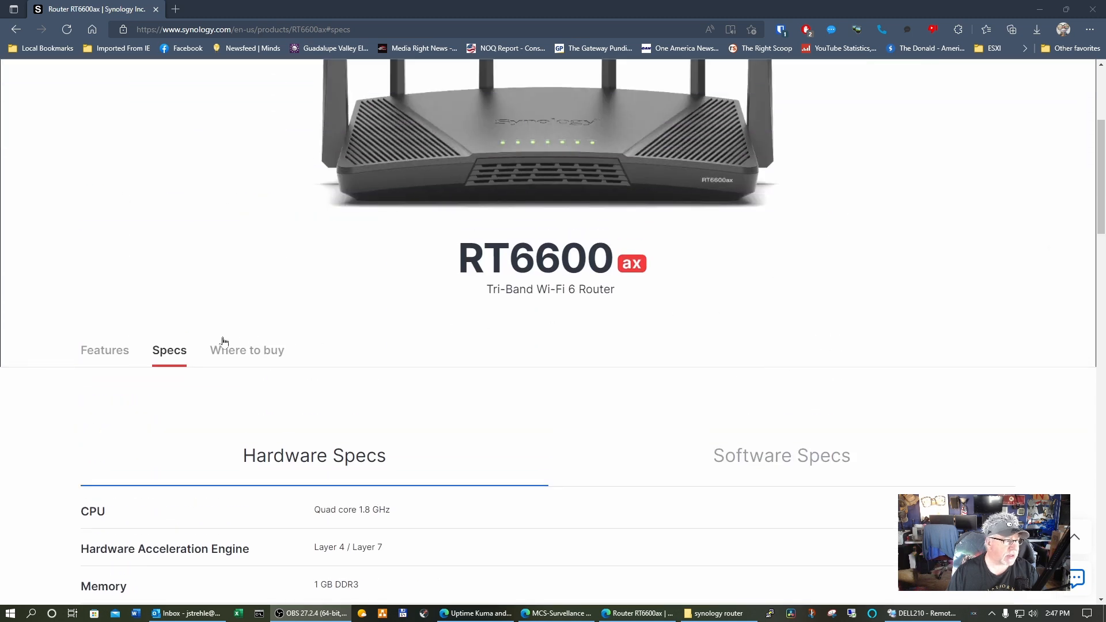
# Open the RT6600ax features overview and read through its wireless, SRM, Safe Access, network, mobile management, and VPN sections
pyautogui.click(107, 350)
pyautogui.scroll(-10, 547, 352)
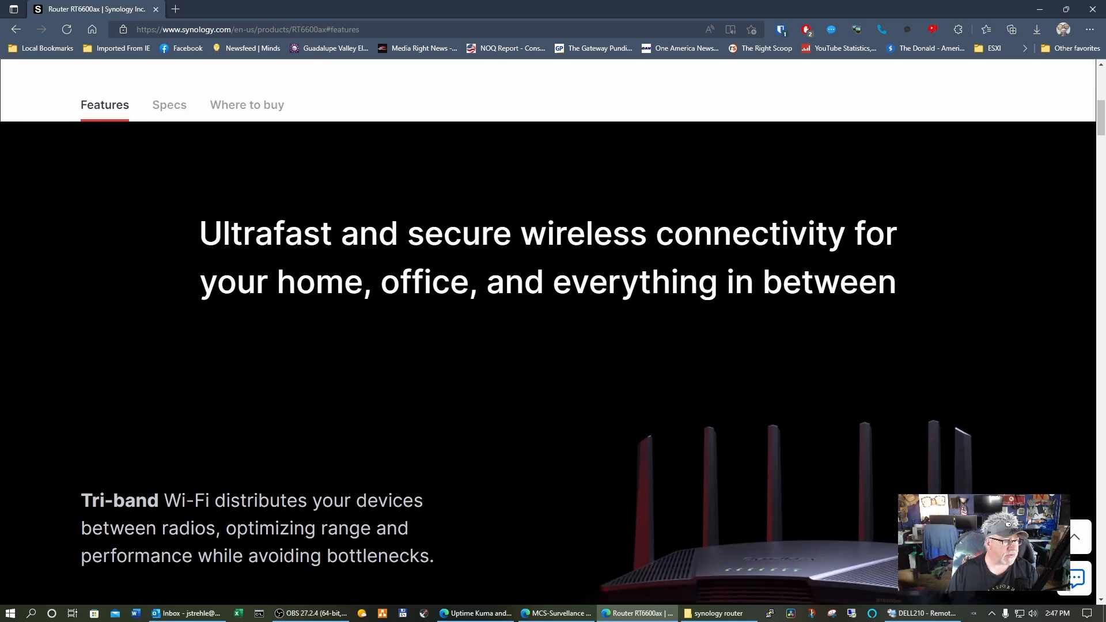
pyautogui.scroll(-15, 552, 352)
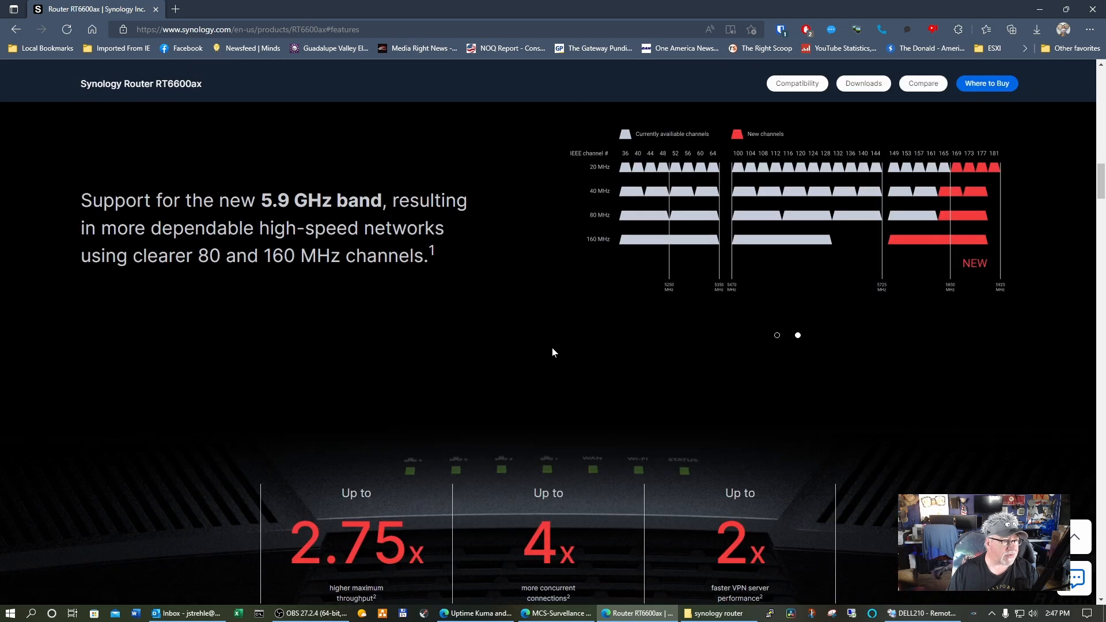
pyautogui.scroll(-15, 552, 351)
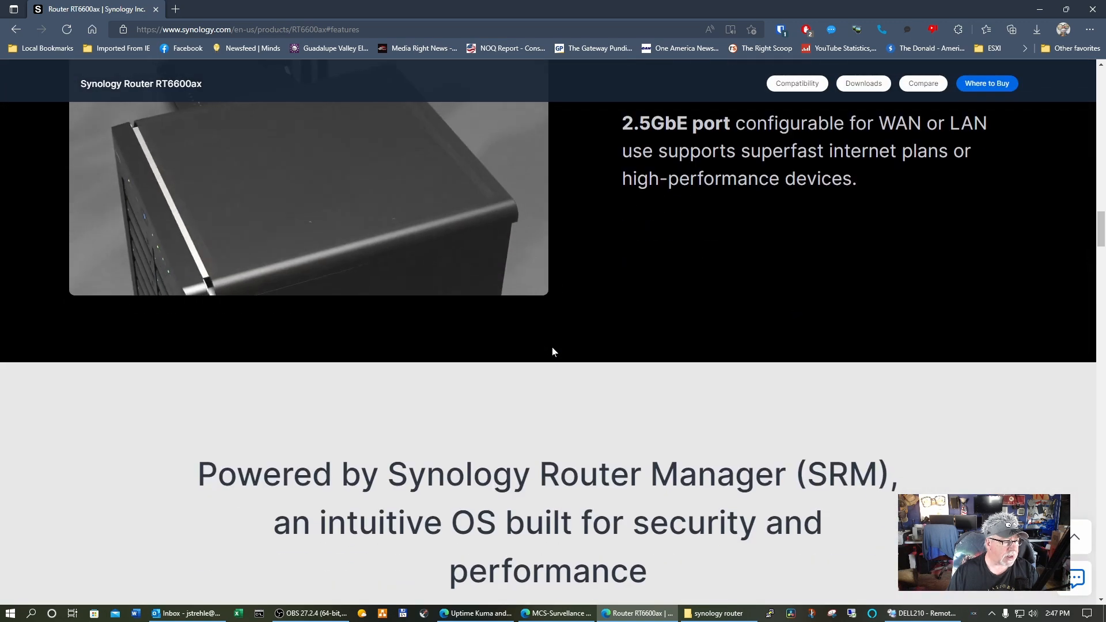
pyautogui.scroll(-15, 552, 351)
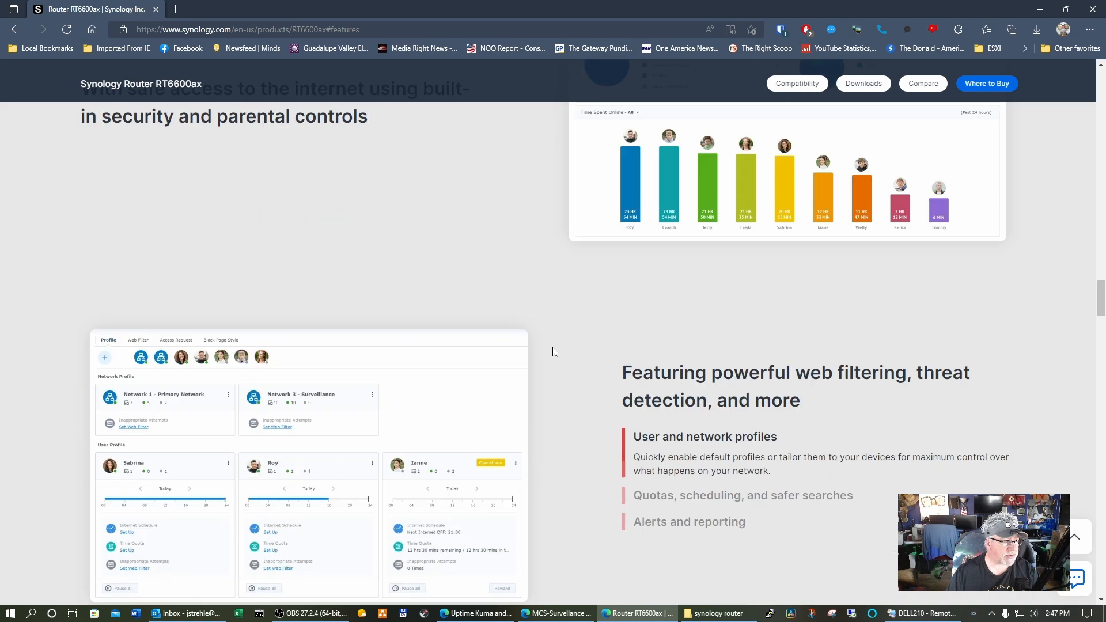
pyautogui.scroll(-15, 552, 349)
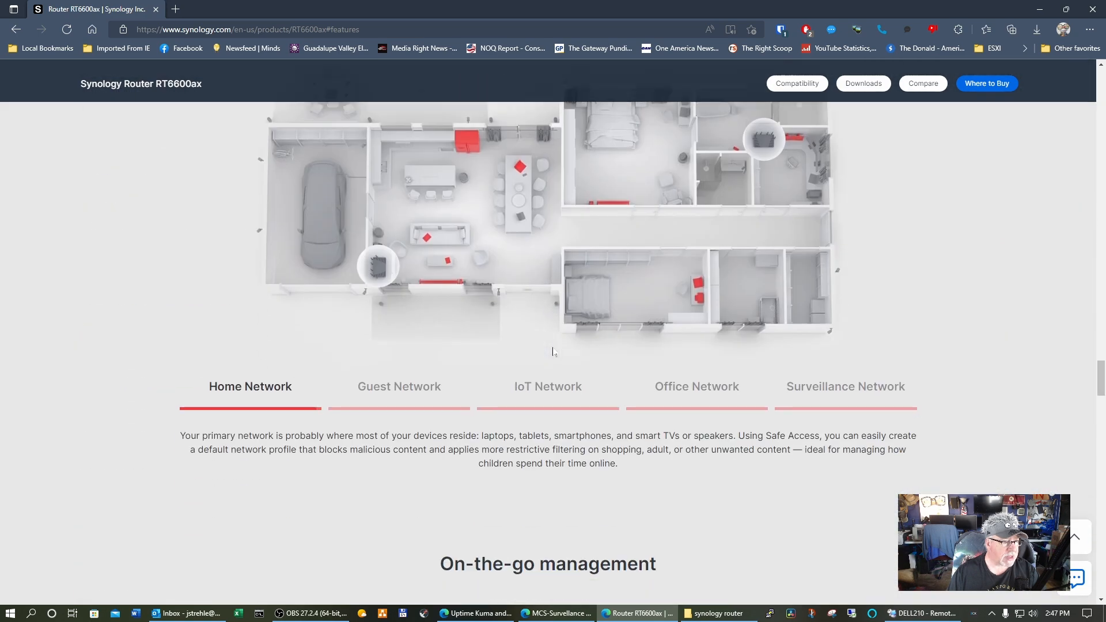
pyautogui.scroll(-10, 555, 353)
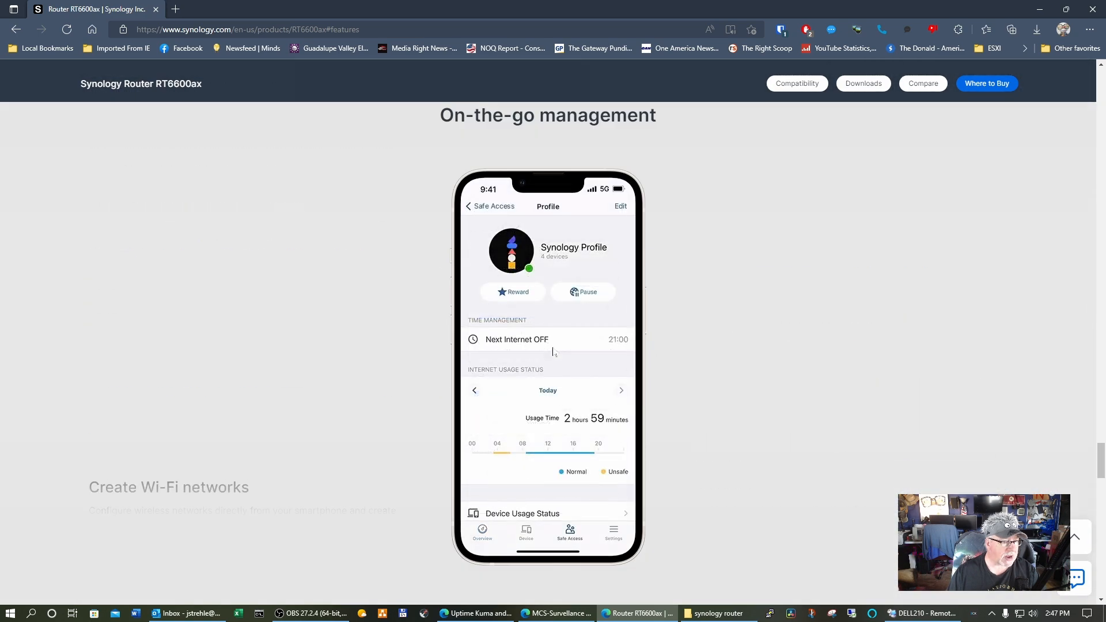
pyautogui.scroll(-10, 553, 351)
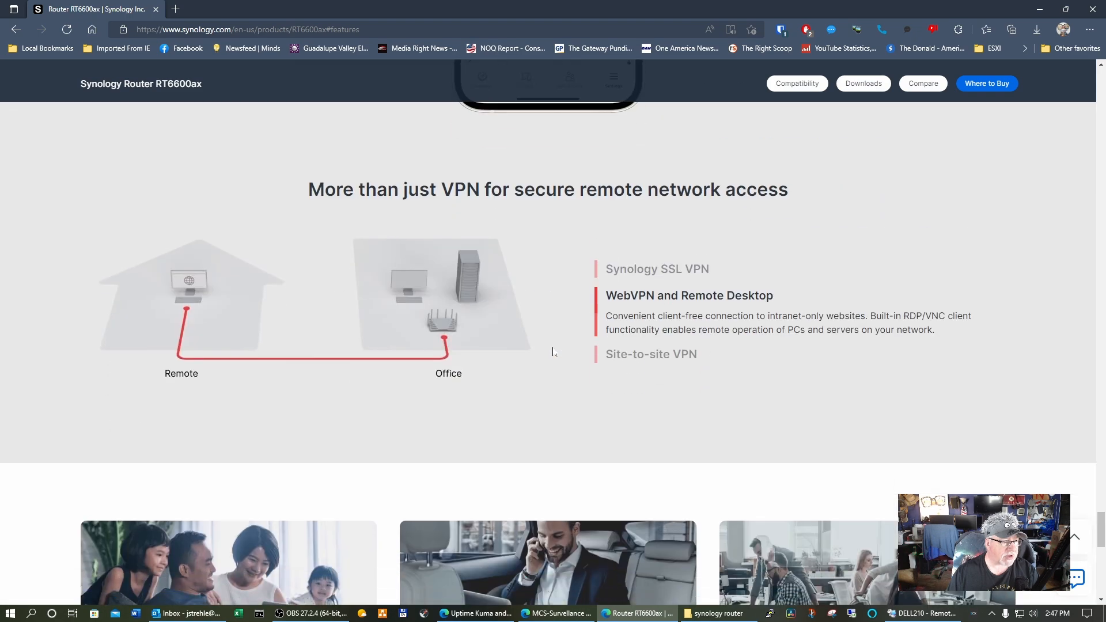
pyautogui.scroll(-2, 553, 352)
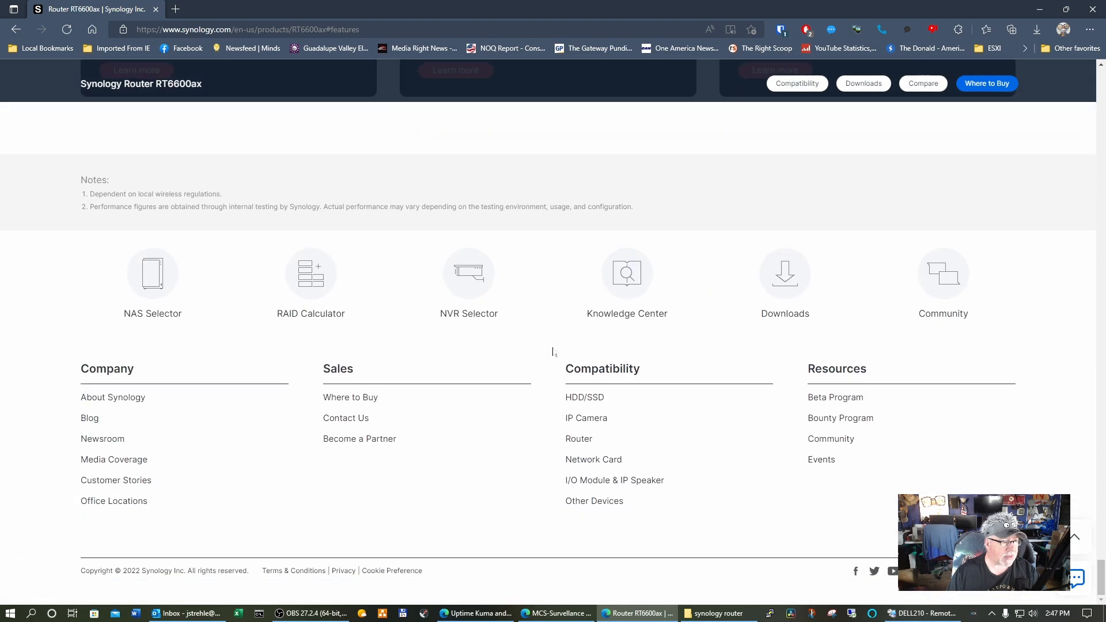
pyautogui.scroll(15, 553, 352)
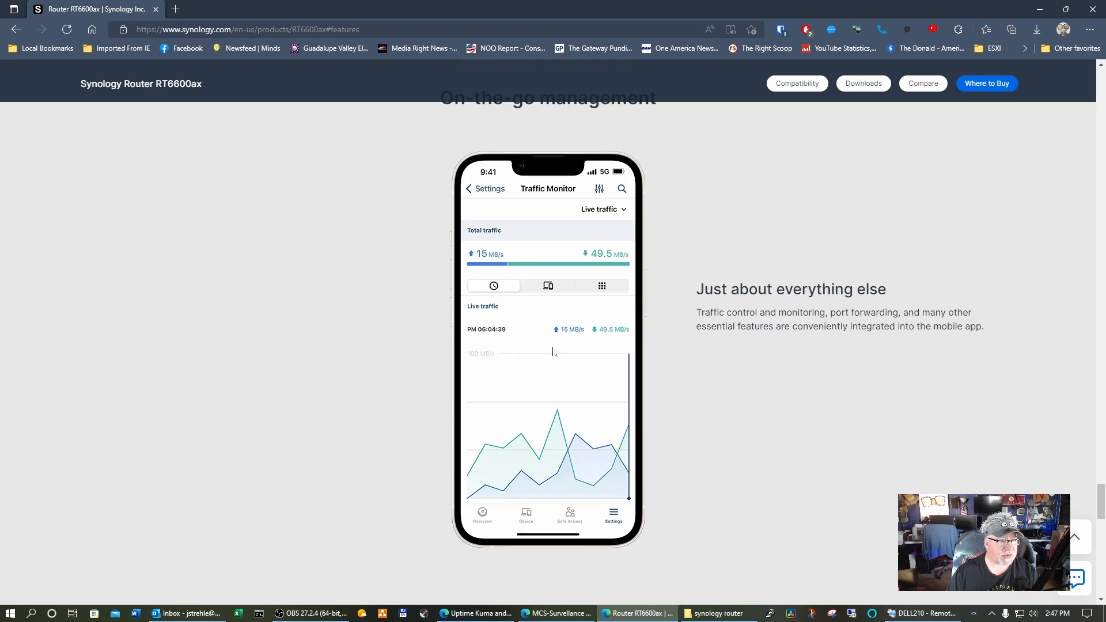